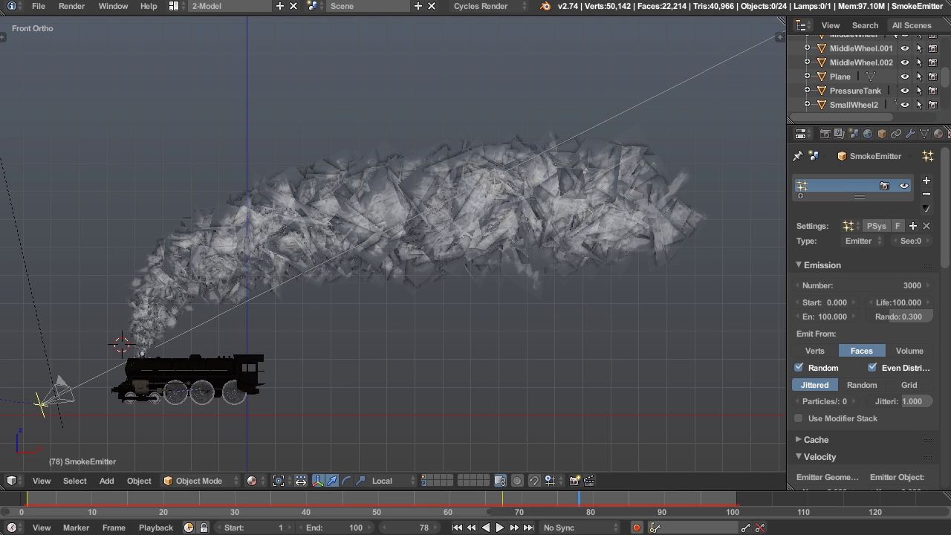
Scrub through the existing smoke animation, then select the smoke emitter and remove its particle system.
left_click_drag(172, 499, 604, 511)
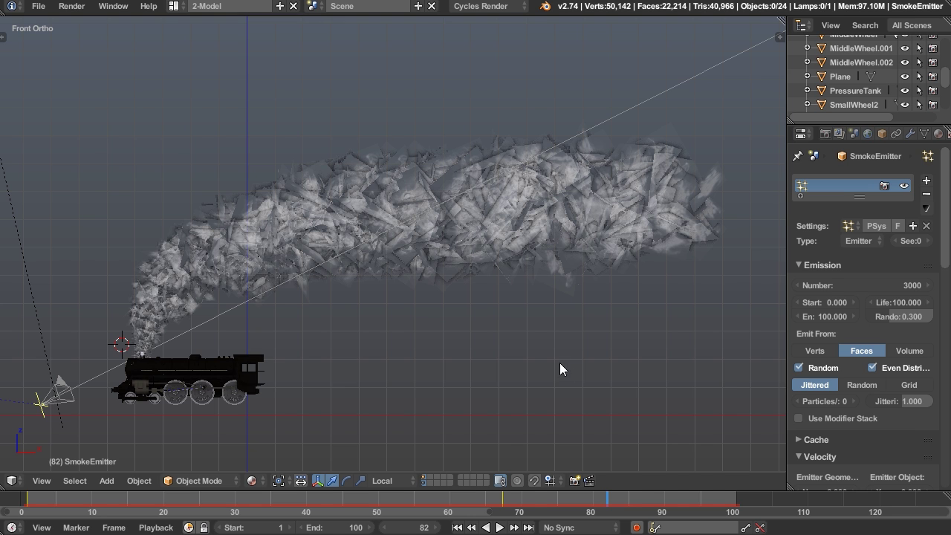
left_click_drag(603, 502, 628, 501)
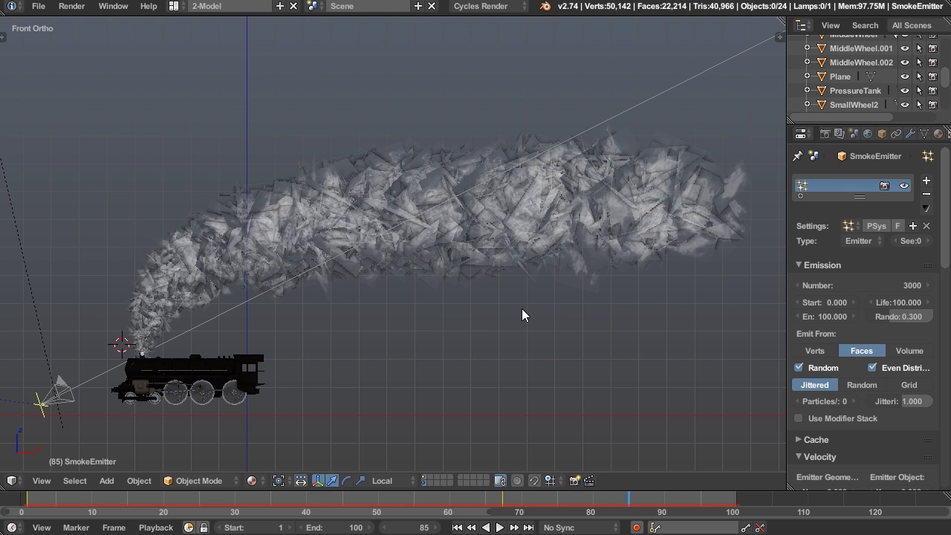
right_click(471, 236)
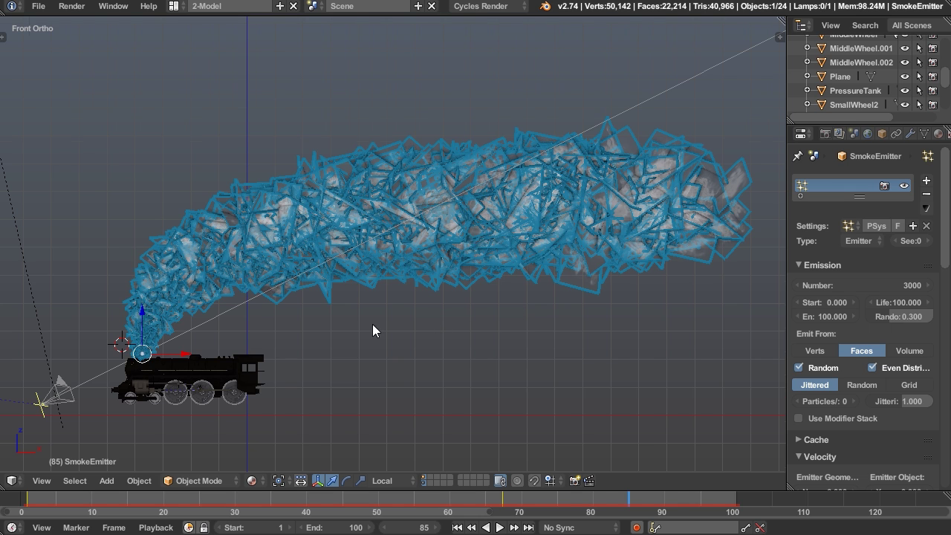
middle_click_drag(372, 324, 498, 313, "shift")
scroll(499, 313, "down", 1)
key("x")
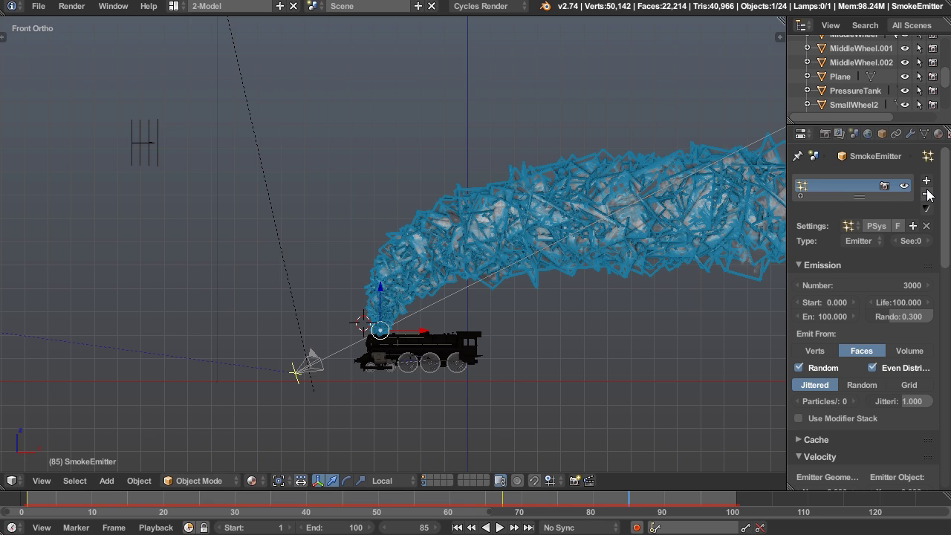
left_click(927, 196)
middle_click_drag(379, 353, 447, 393, "shift")
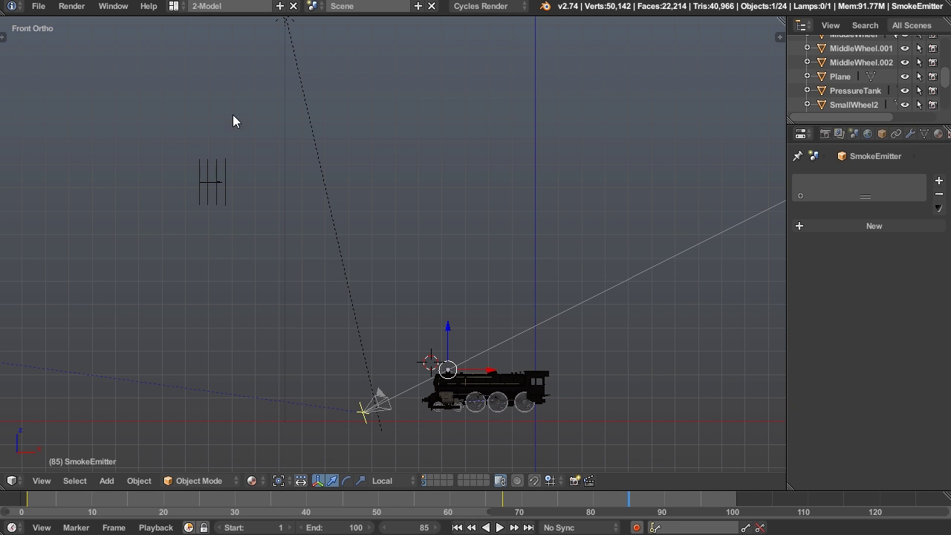
Select the wind force field ahead of the train and display its physics settings.
right_click(229, 172)
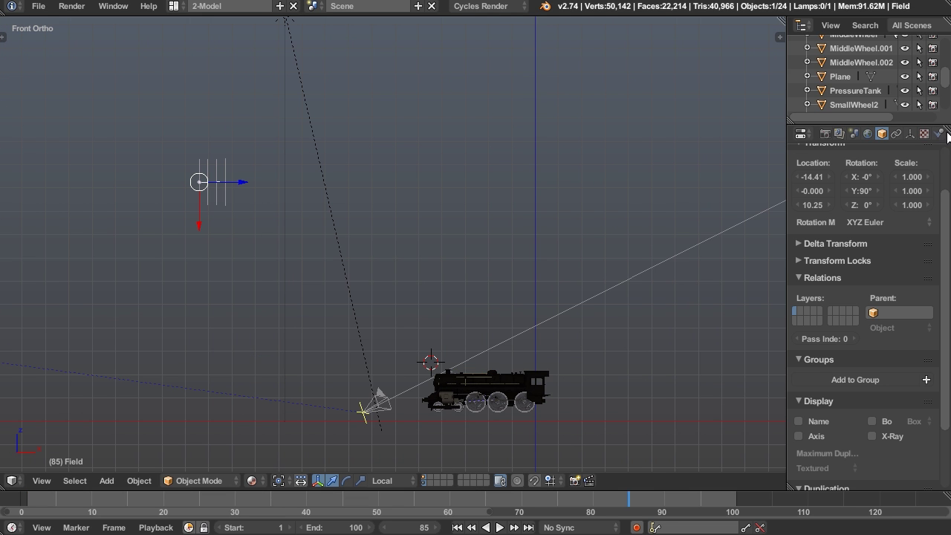
left_click(938, 133)
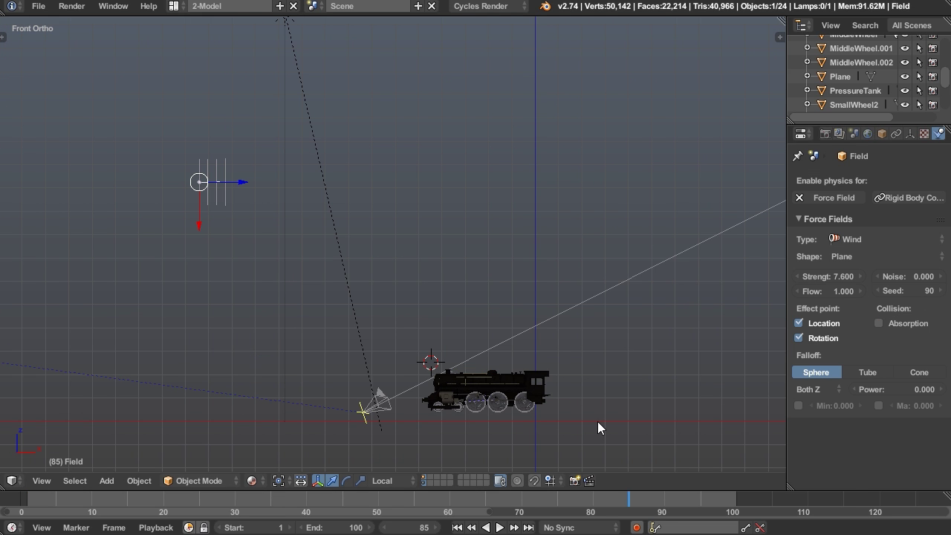
scroll(579, 386, "up", 1)
middle_click_drag(473, 376, 510, 335, "shift")
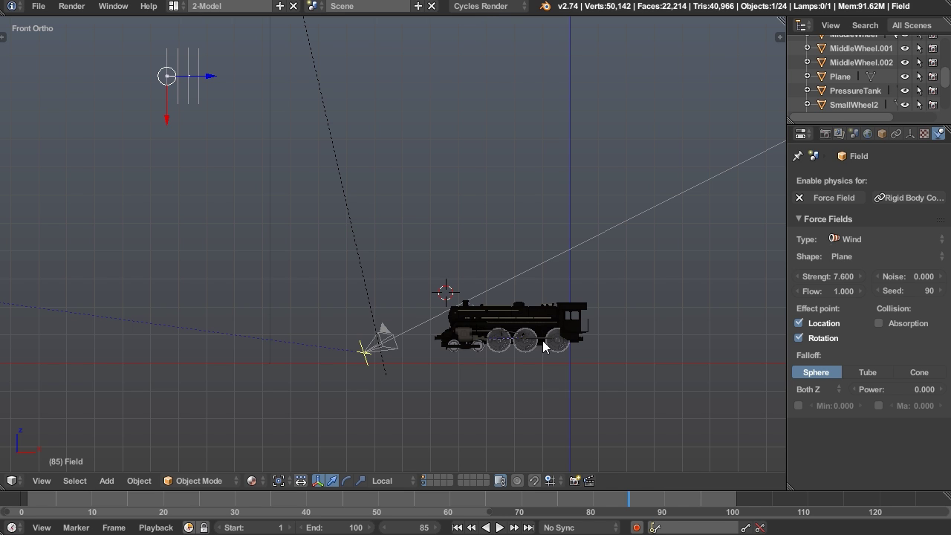
Switch the viewport to solid shading and select the smoke emitter plane inside the locomotive's chimney.
middle_click_drag(428, 276, 455, 330)
scroll(487, 312, "up", 4)
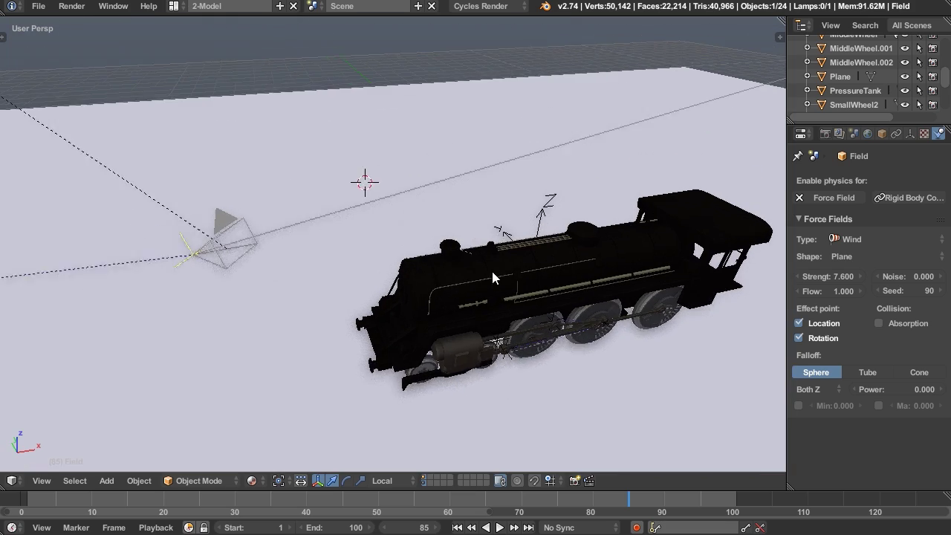
key("shift+z")
scroll(446, 290, "up", 6)
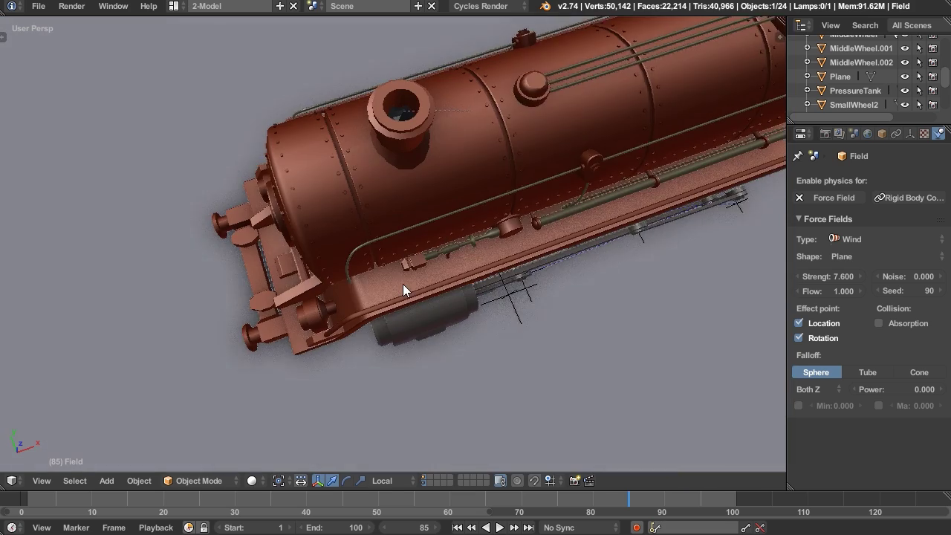
middle_click_drag(403, 289, 452, 240)
right_click(424, 186)
middle_click_drag(424, 186, 446, 264)
scroll(523, 308, "down", 4)
scroll(445, 239, "up", 4)
middle_click_drag(406, 131, 475, 173)
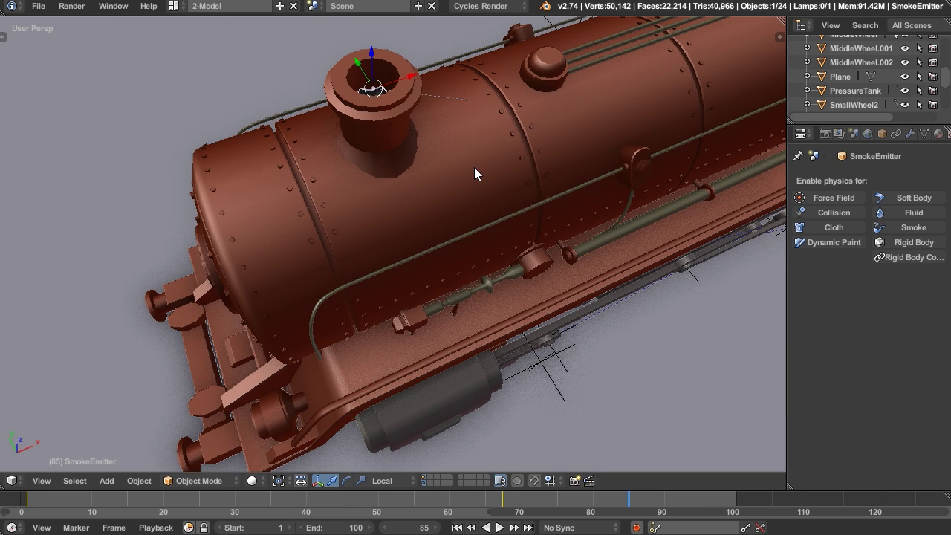
Return to the front view and add a new particle system to the smoke emitter.
key("KP_1")
scroll(479, 155, "down", 5)
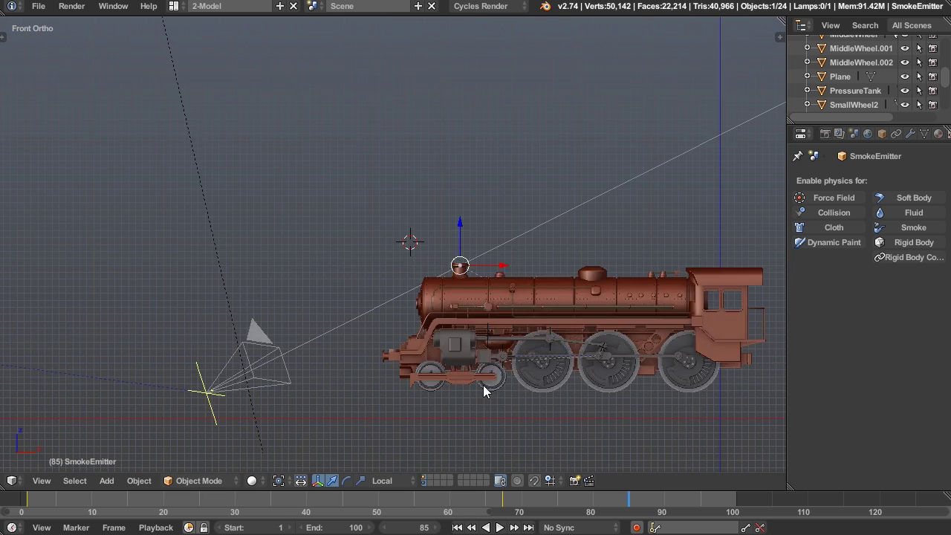
scroll(483, 388, "down", 4)
scroll(932, 136, "down", 3)
left_click(902, 132)
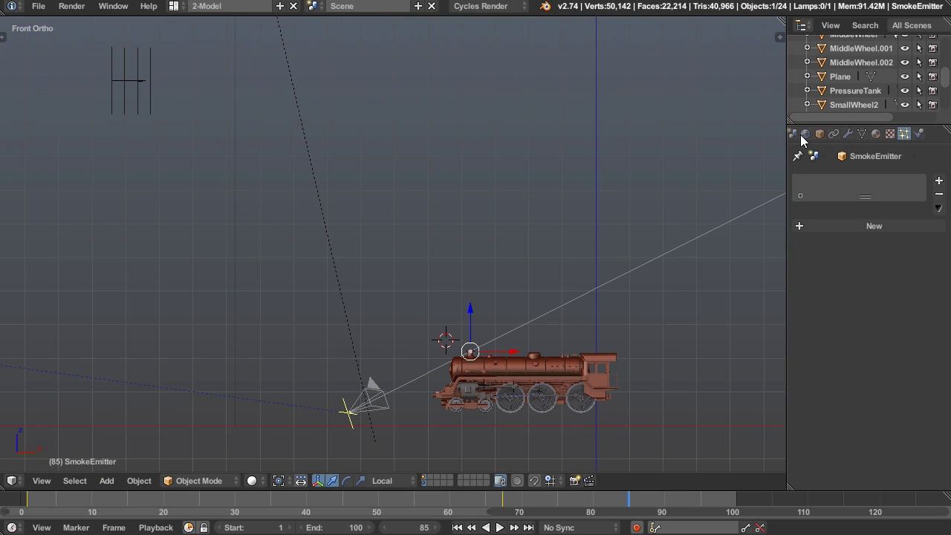
left_click(865, 226)
middle_click_drag(560, 274, 533, 278, "shift")
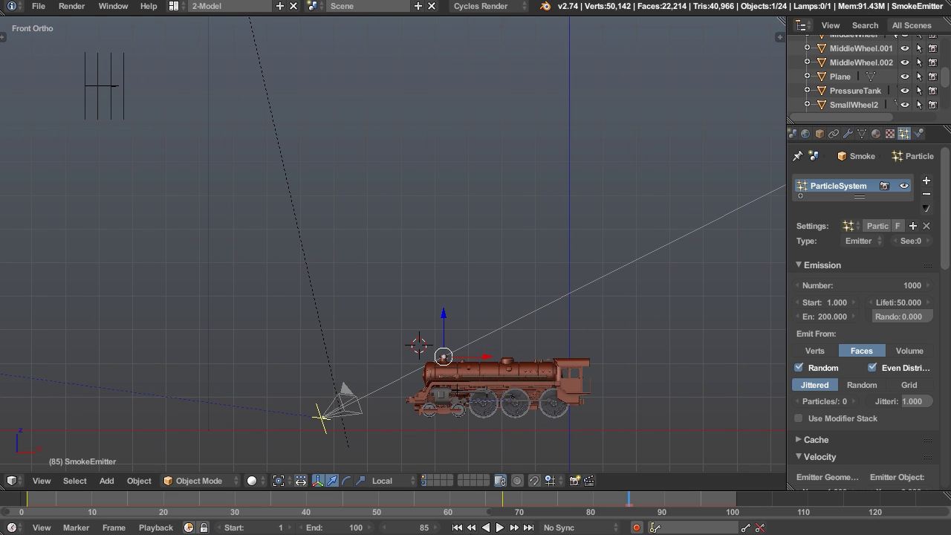
Rewind to the first frame and play the animation to preview how the particles leave the chimney.
left_click(456, 528)
left_click(500, 528)
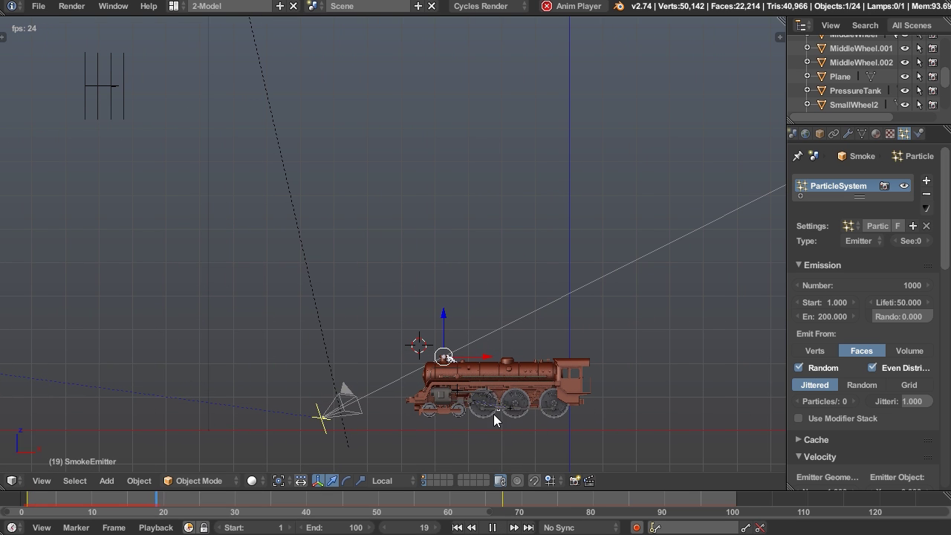
middle_click_drag(494, 414, 469, 329, "shift")
scroll(488, 376, "up", 2)
middle_click_drag(449, 289, 495, 358, "shift")
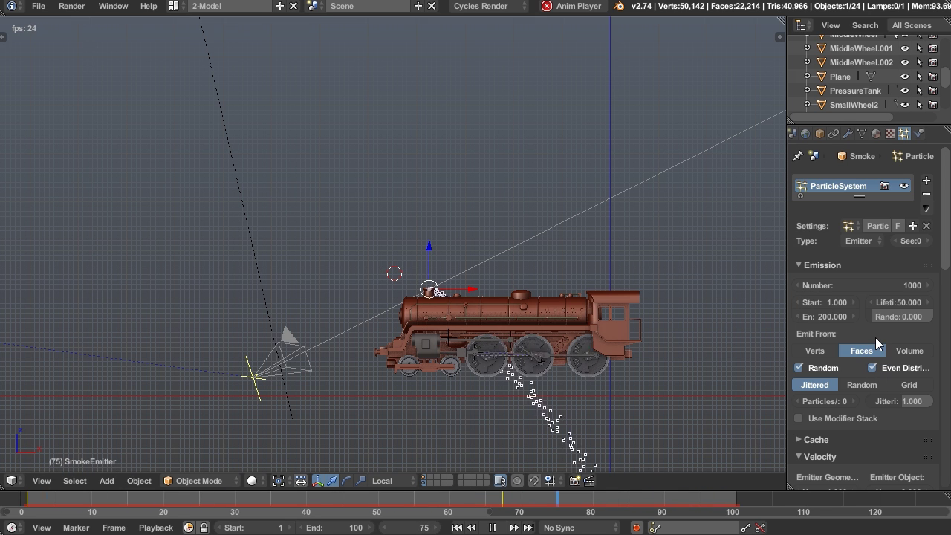
Expand the particle system's field weights and set the gravity weight to 0.
scroll(875, 337, "down", 10)
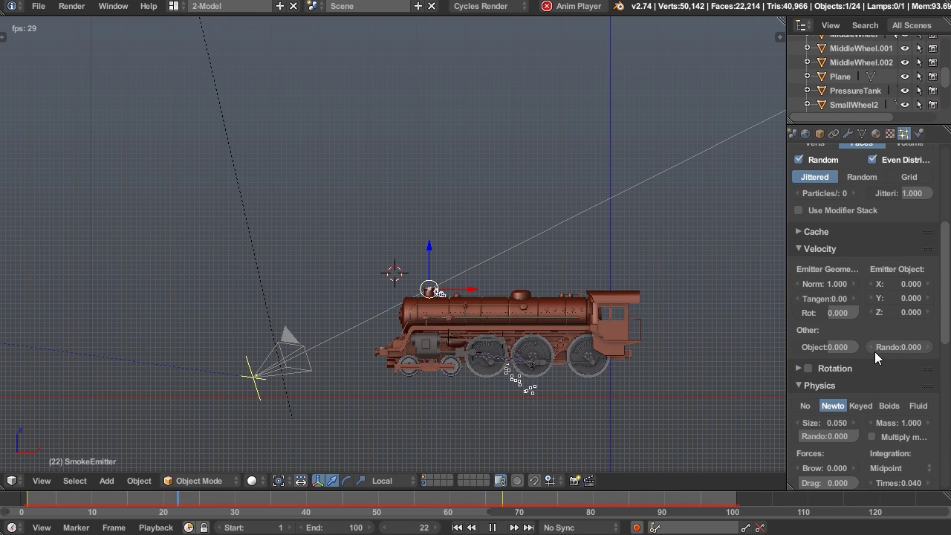
scroll(866, 290, "down", 7)
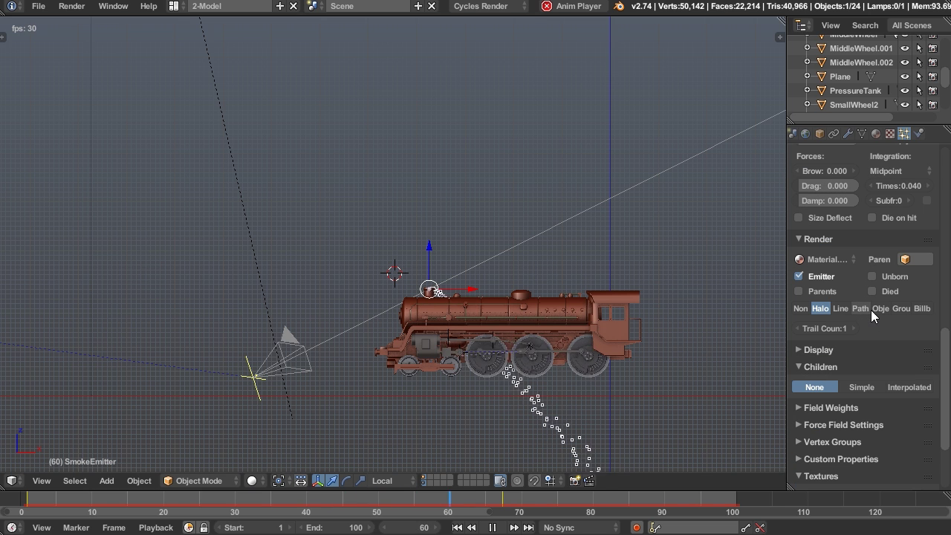
left_click(859, 407)
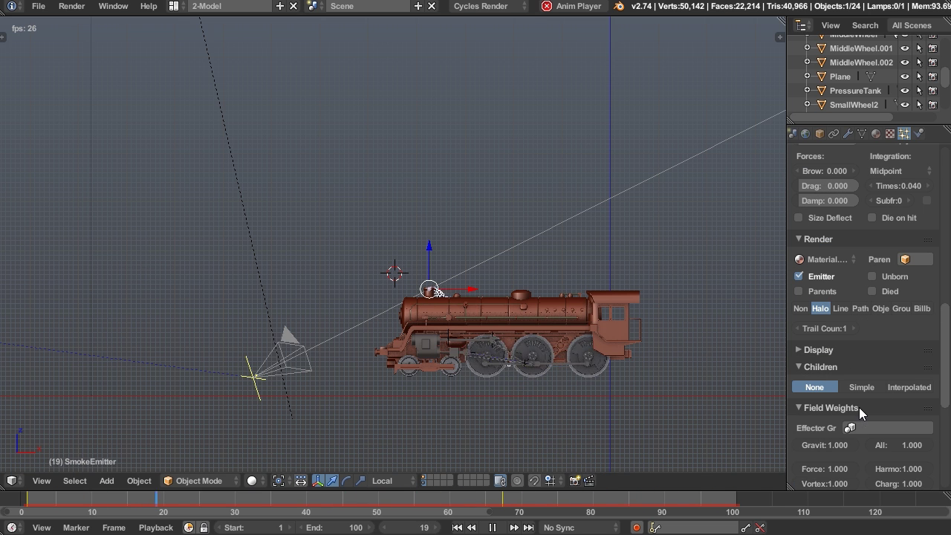
scroll(874, 339, "down", 3)
left_click_drag(851, 356, 817, 354)
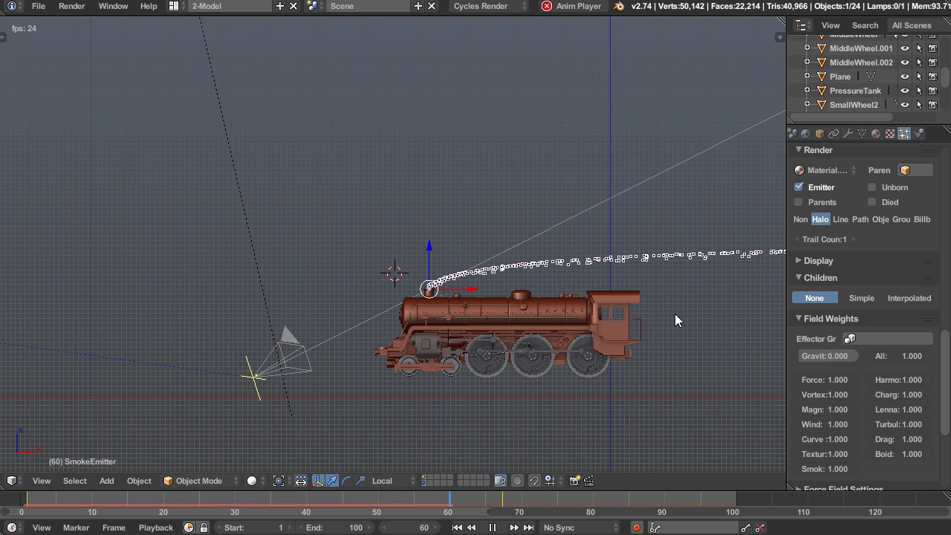
Set the particle system's emitter object Z velocity to 1.
middle_click_drag(542, 273, 528, 309, "shift")
middle_click_drag(654, 356, 700, 341, "shift")
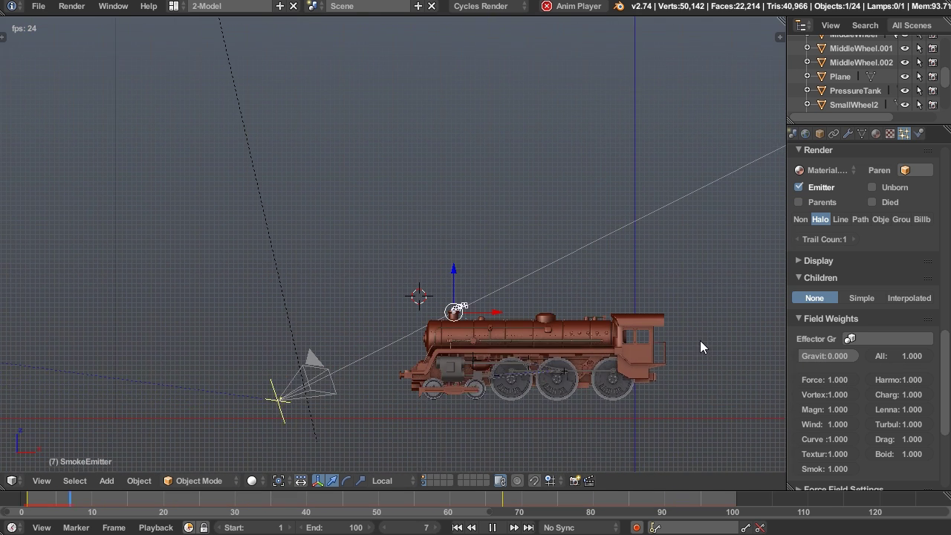
scroll(571, 356, "up", 2)
scroll(900, 367, "up", 6)
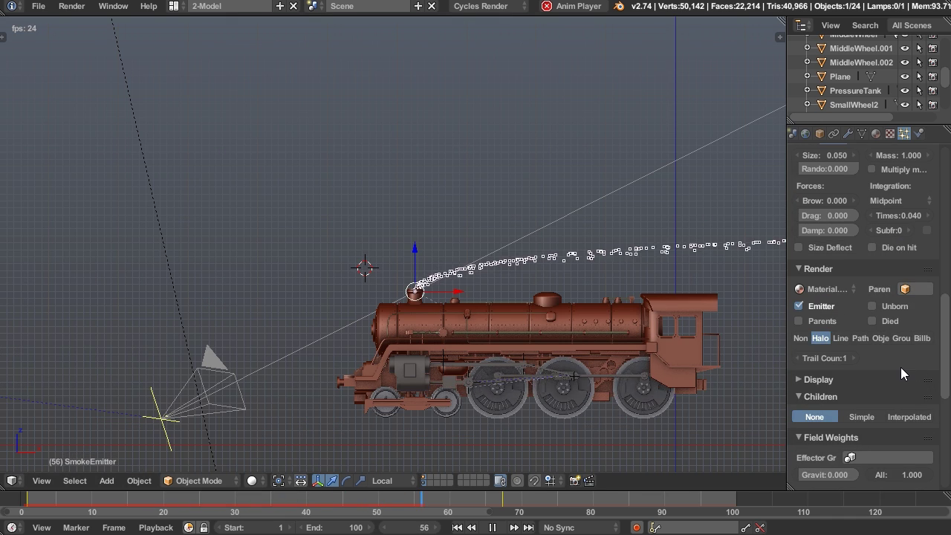
scroll(900, 367, "up", 2)
scroll(884, 271, "up", 5)
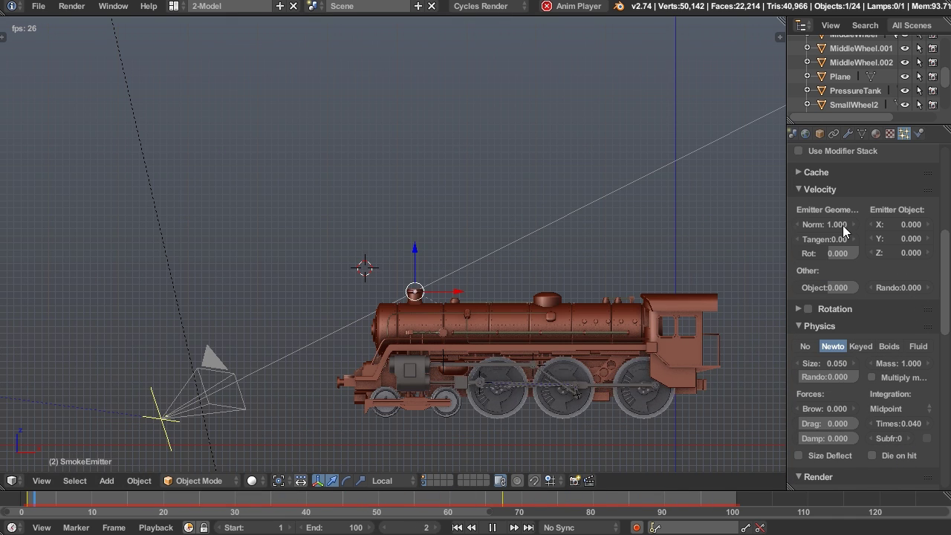
left_click(903, 253)
type("1")
key("Return")
Set the gravity field weight of the particles to -0.5.
scroll(580, 301, "down", 3)
scroll(578, 298, "down", 2)
scroll(537, 361, "up", 2)
middle_click_drag(604, 312, 616, 368, "shift")
scroll(878, 406, "down", 10)
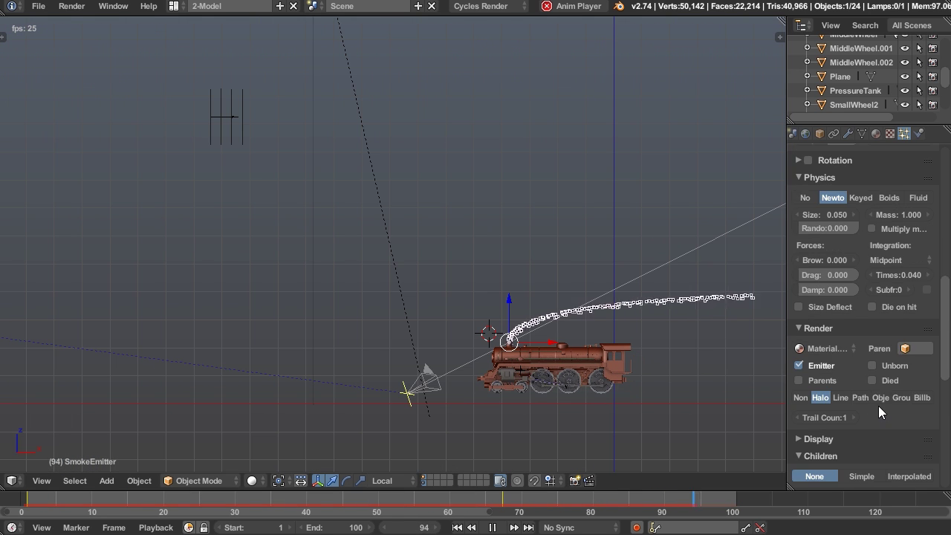
left_click(817, 385)
type("-.5")
key("Return")
Set the gravity field weight of the particles to -0.1.
scroll(584, 330, "up", 3)
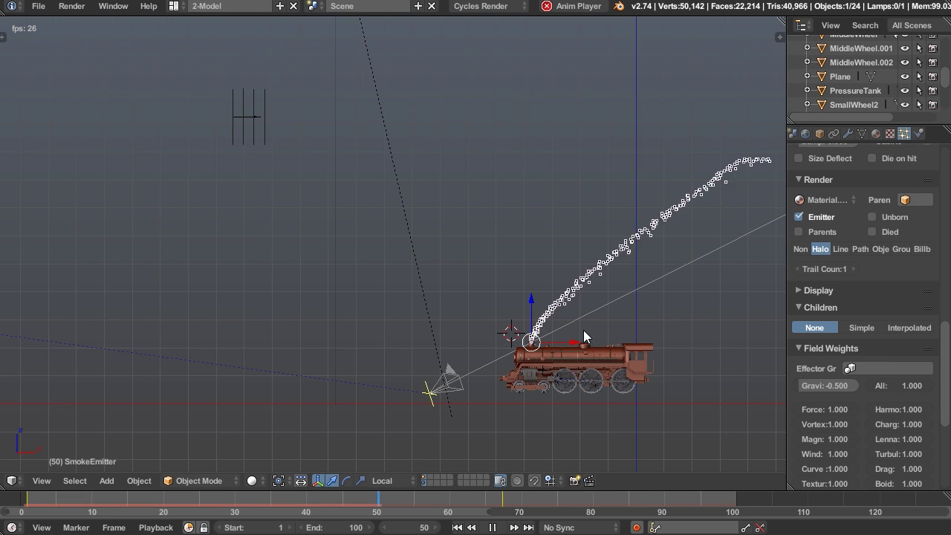
left_click(832, 386)
type("-1")
key("Return")
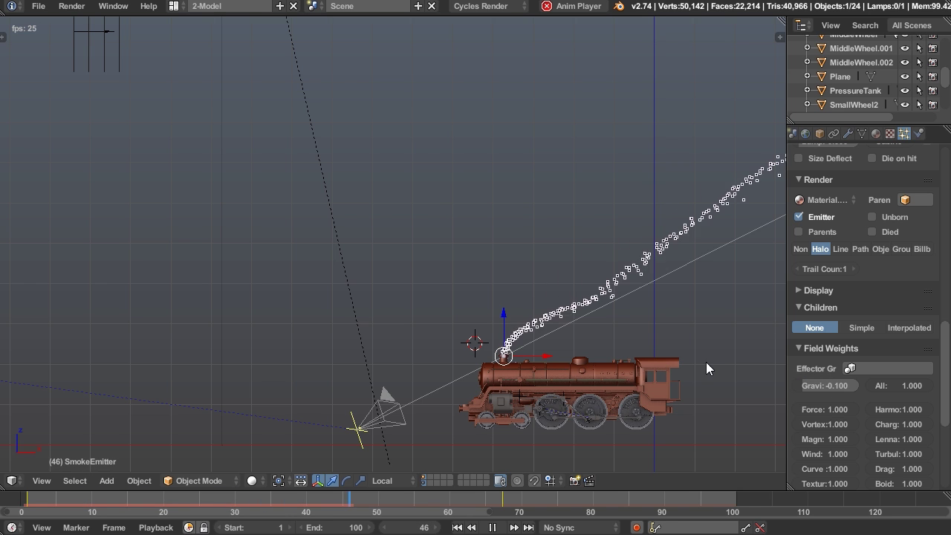
Examine the rising particle trail from the front and in perspective, stopping the animation playback along the way.
middle_click_drag(622, 317, 598, 315, "shift")
scroll(612, 370, "down", 3)
middle_click_drag(620, 374, 480, 349, "shift")
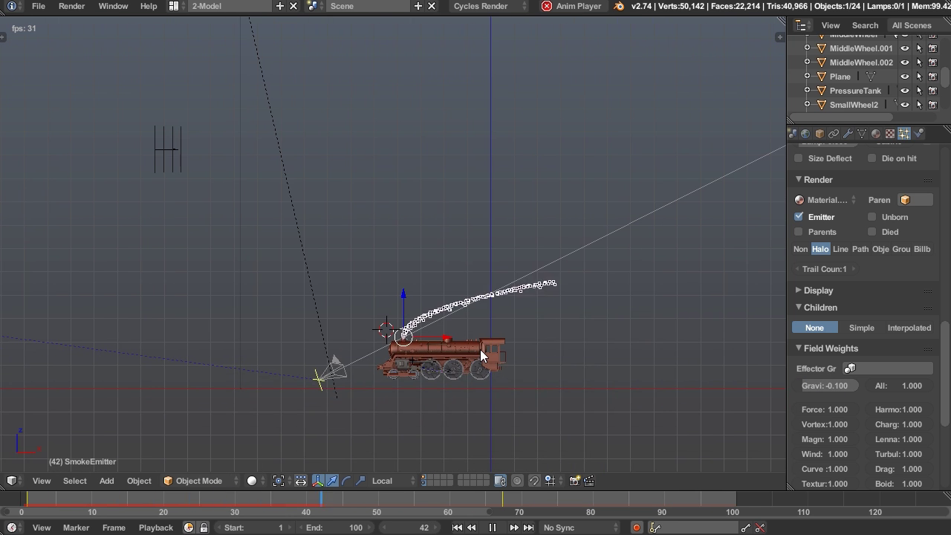
scroll(499, 354, "up", 2)
scroll(870, 407, "up", 8)
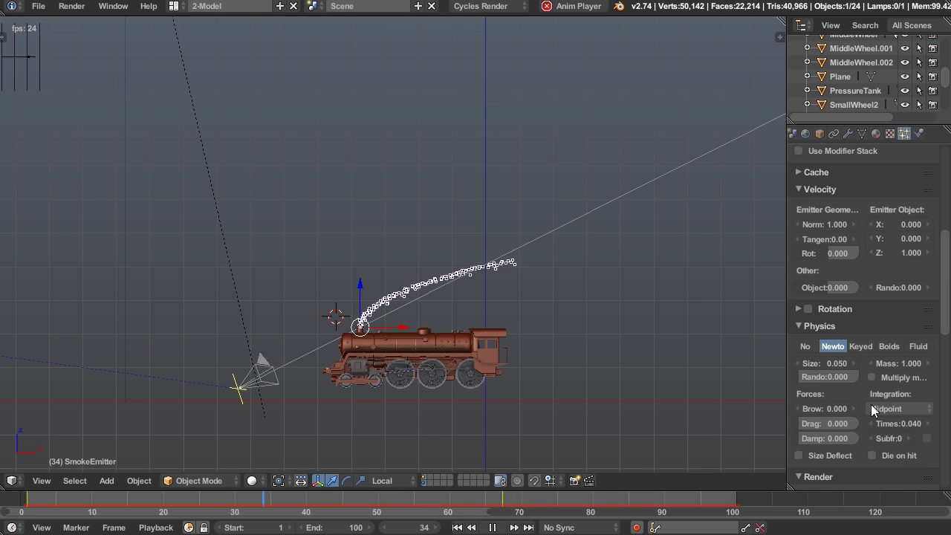
middle_click_drag(370, 327, 390, 375)
key("KP_1")
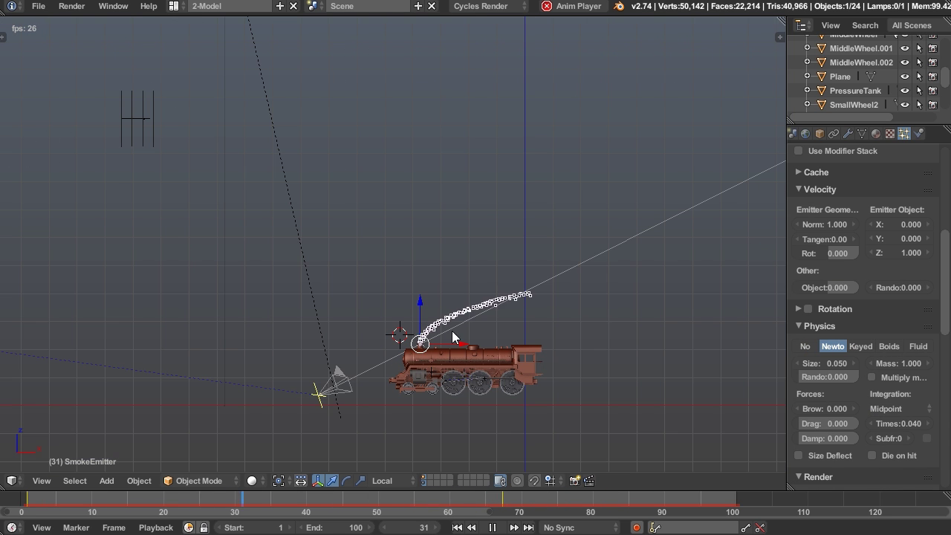
scroll(855, 349, "up", 3)
scroll(858, 354, "up", 3)
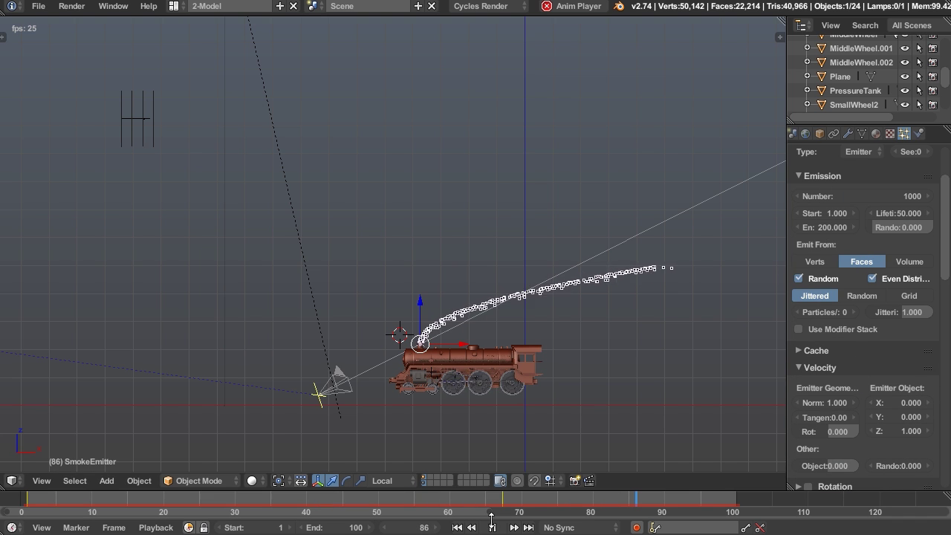
key("alt+a")
middle_click_drag(459, 383, 663, 378, "shift")
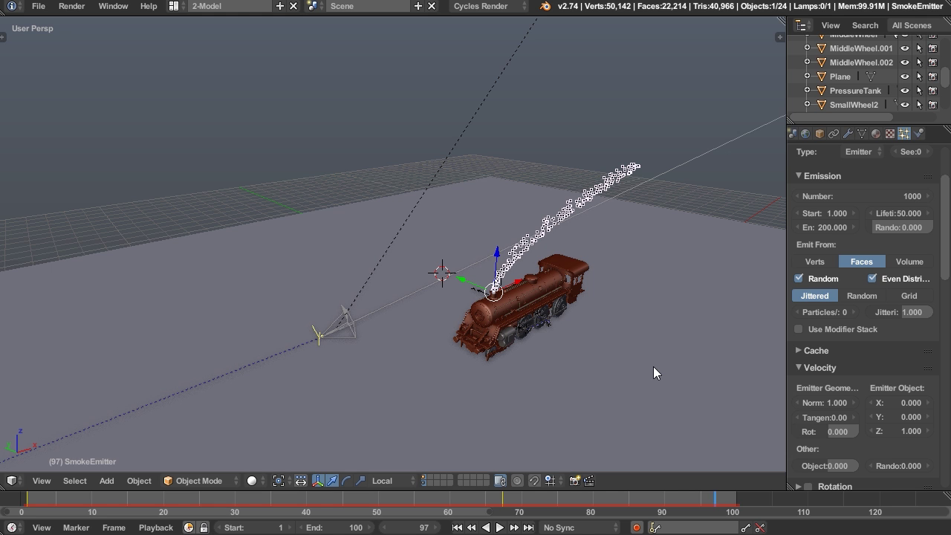
middle_click_drag(644, 362, 514, 254)
middle_click_drag(445, 314, 532, 329)
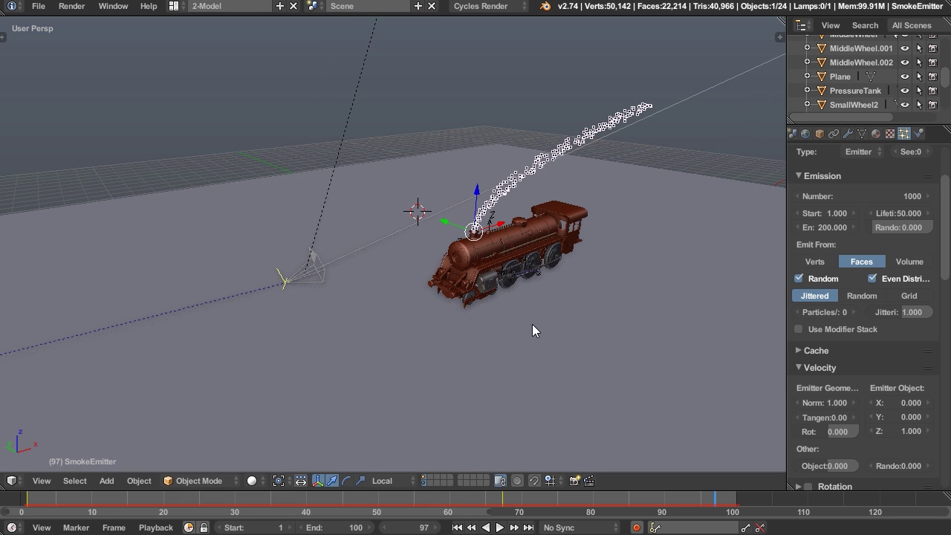
middle_click_drag(546, 280, 416, 271)
Import Smoke0202_M.png from the textures\Smoke folder as an image plane, with the folder's files displayed as thumbnails.
left_click(41, 7)
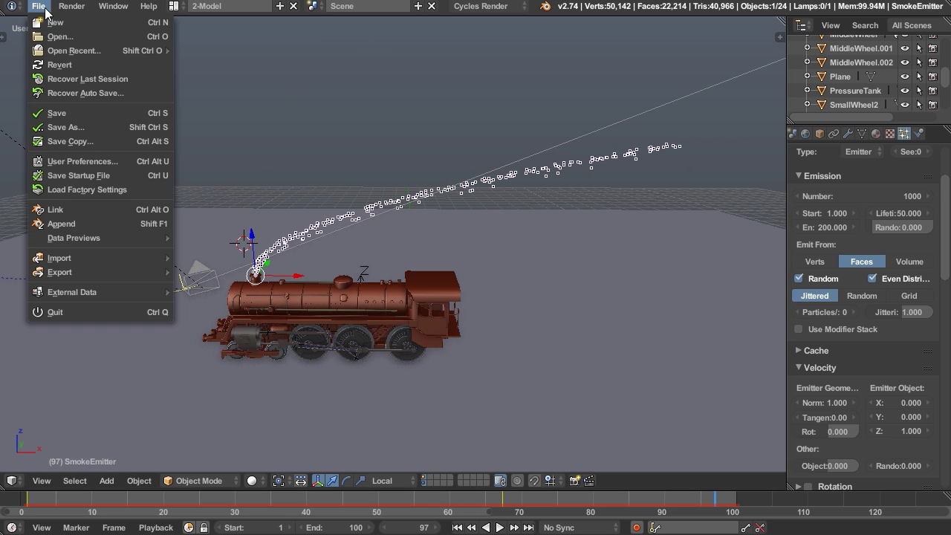
mouse_move(117, 256)
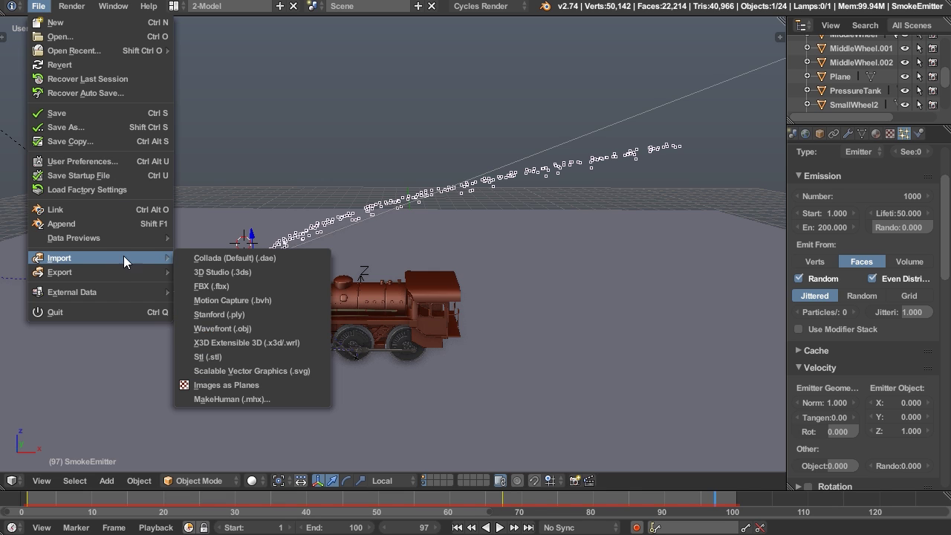
left_click(283, 385)
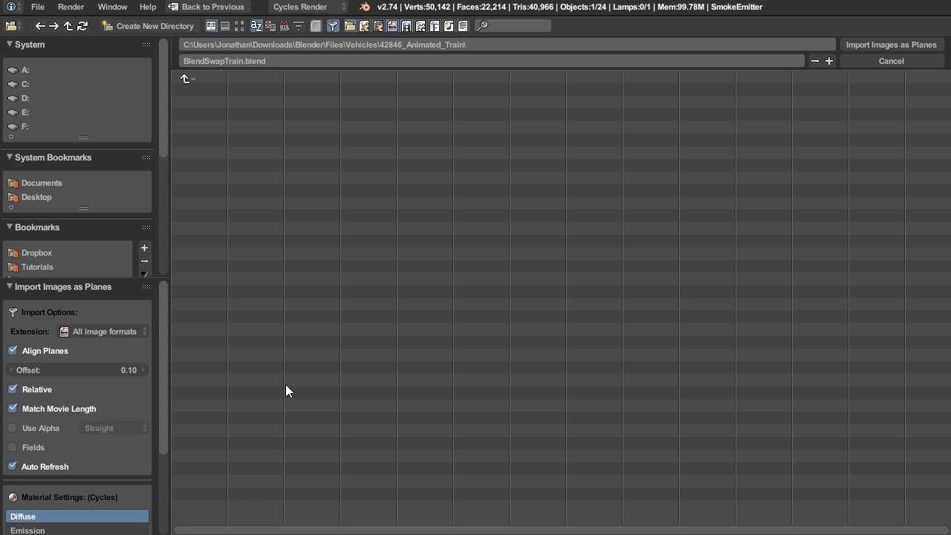
scroll(67, 196, "down", 3)
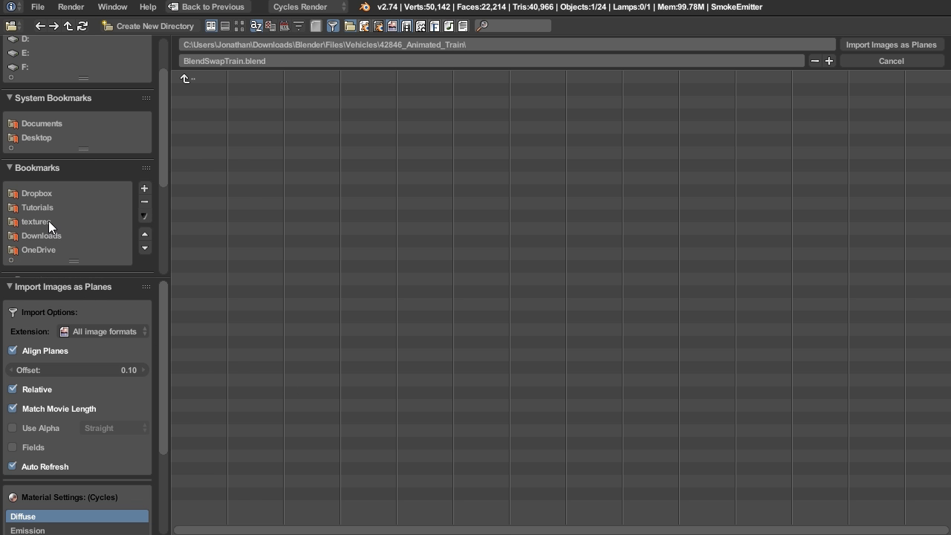
left_click(48, 221)
double_click(214, 456)
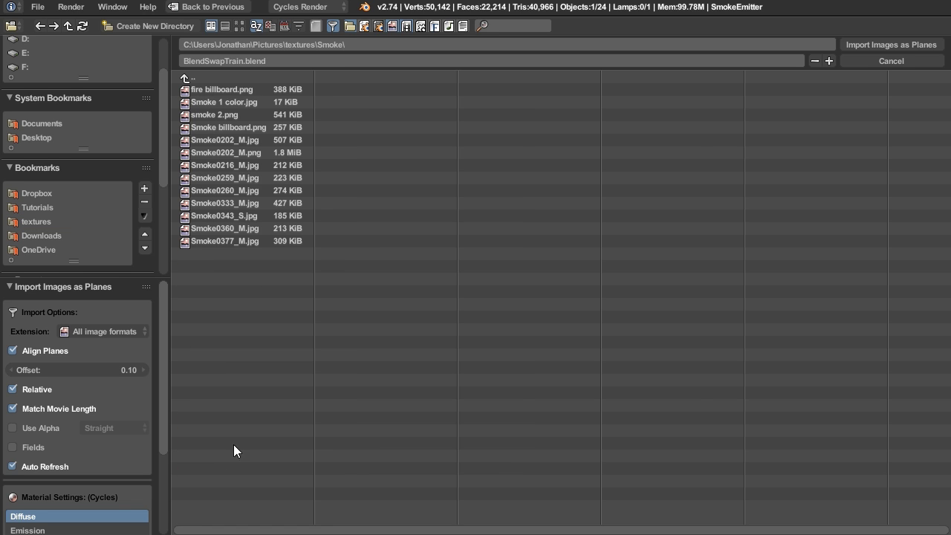
left_click(240, 26)
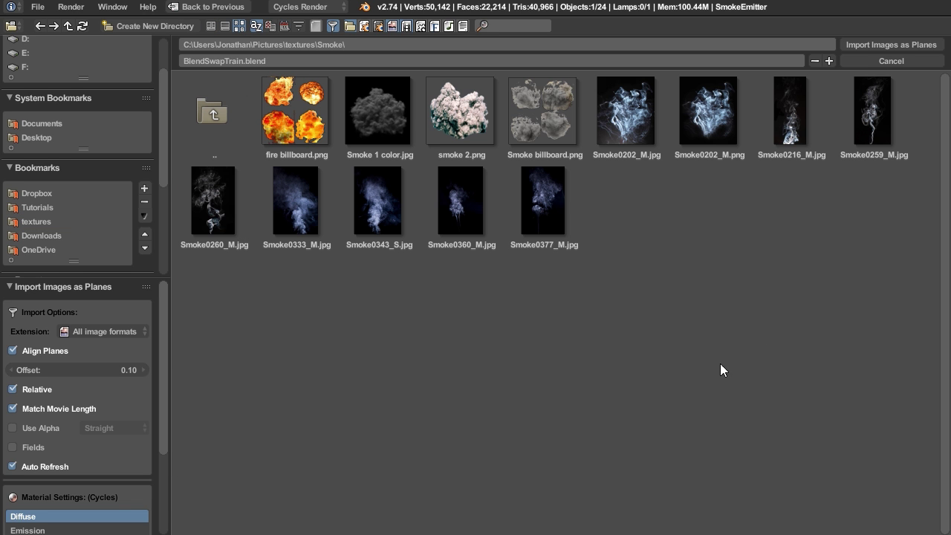
left_click(722, 121)
left_click(871, 43)
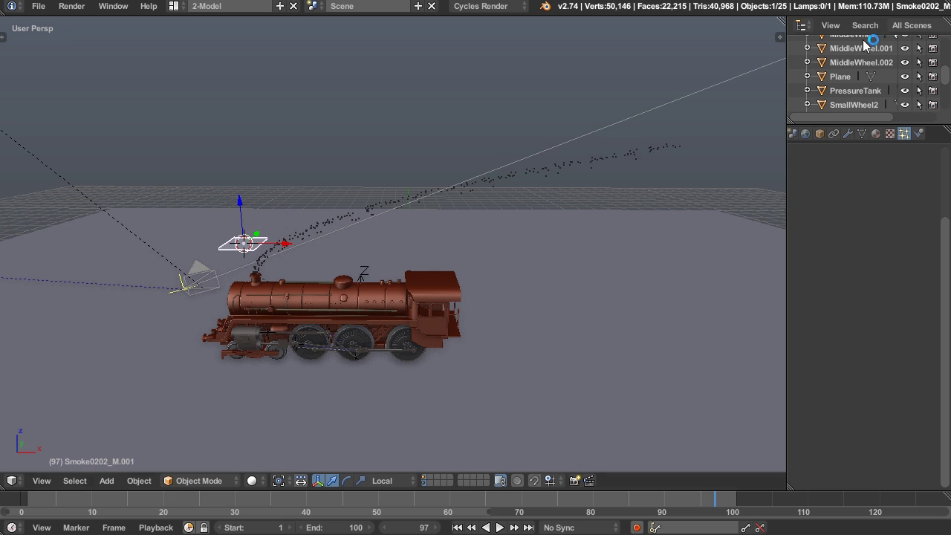
Set the viewport shading to Texture so the imported smoke plane displays its image.
middle_click_drag(235, 392, 309, 413, "shift")
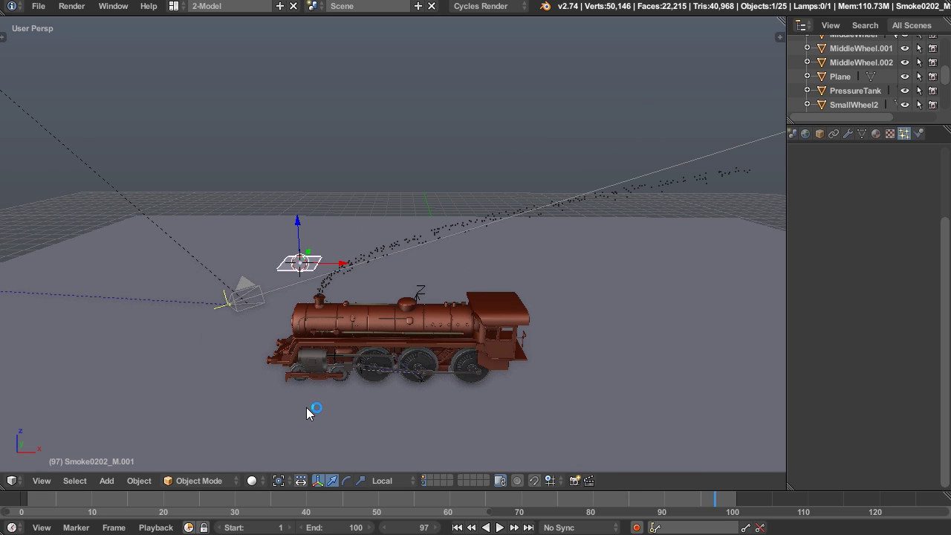
left_click(12, 480)
middle_click_drag(341, 347, 245, 478)
left_click(252, 481)
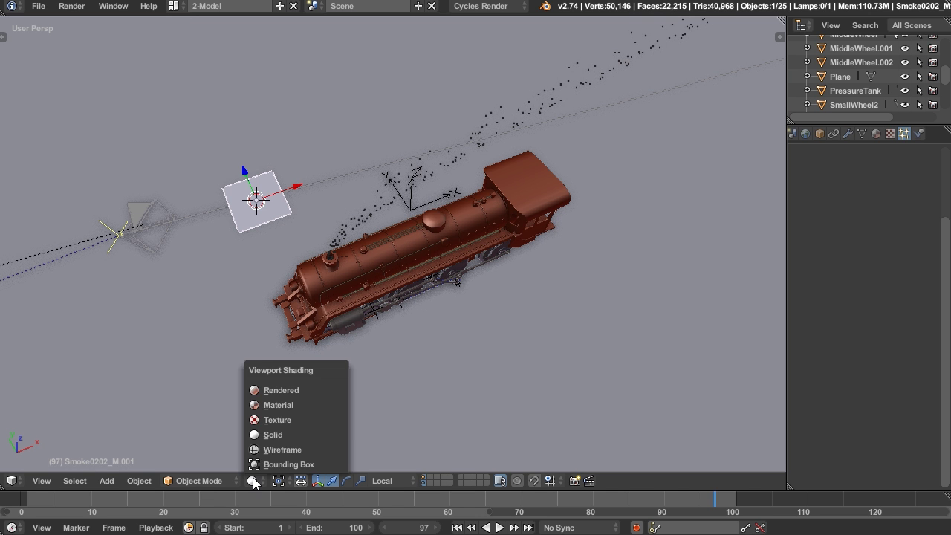
left_click(260, 416)
scroll(269, 245, "up", 5)
middle_click_drag(183, 126, 303, 307, "shift")
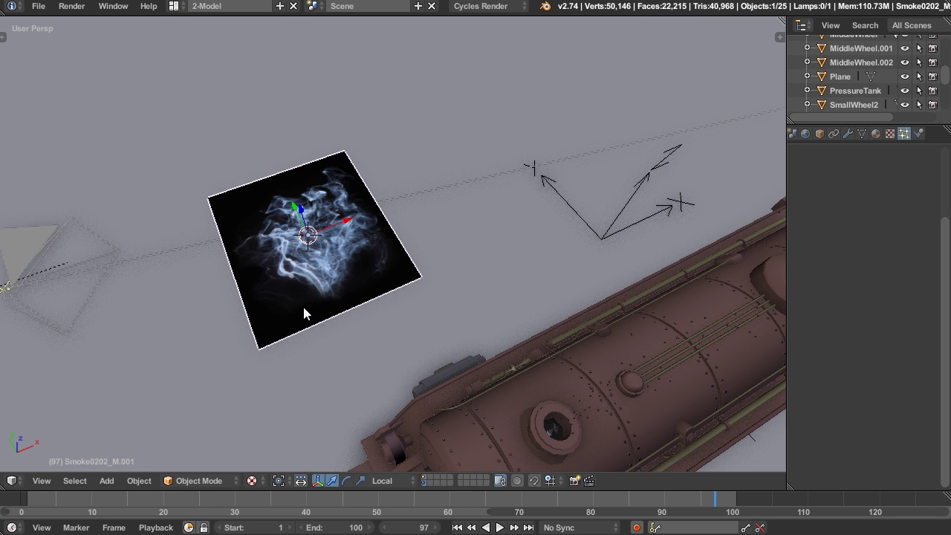
Examine the smoke image and its black background on the imported plane in top orthographic view.
key("KP_7")
middle_click_drag(322, 199, 340, 410, "shift")
scroll(397, 338, "up", 2)
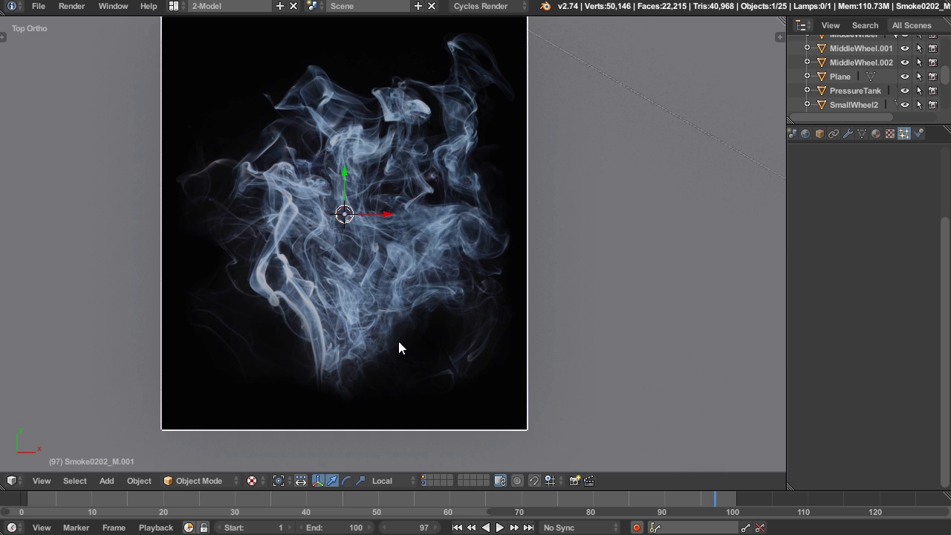
middle_click_drag(398, 338, 397, 378, "shift")
scroll(398, 363, "up", 2)
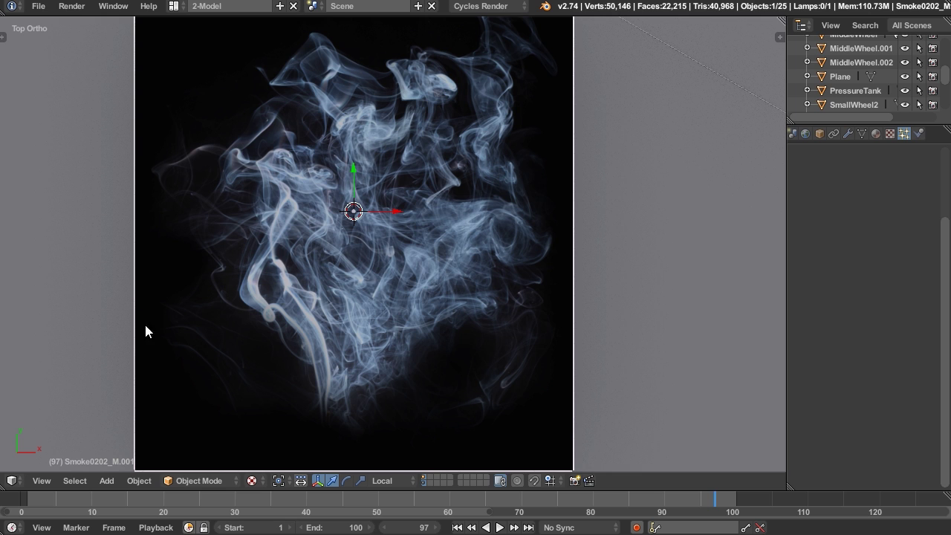
scroll(268, 336, "down", 2)
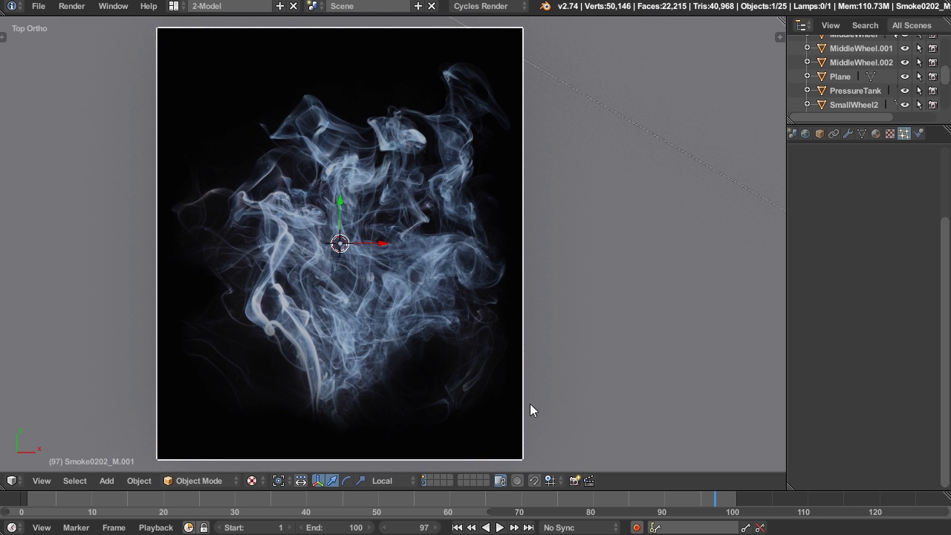
scroll(419, 414, "down", 2)
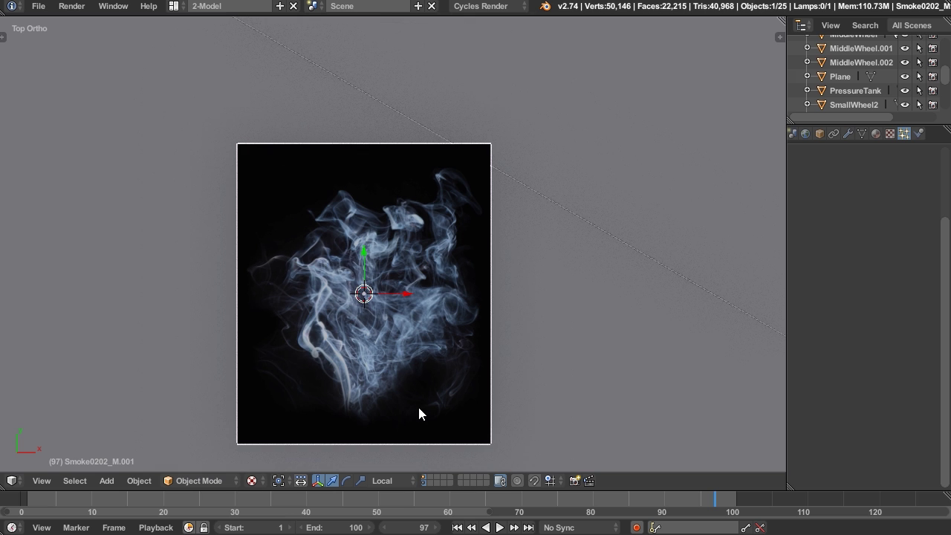
middle_click_drag(409, 424, 357, 396, "shift")
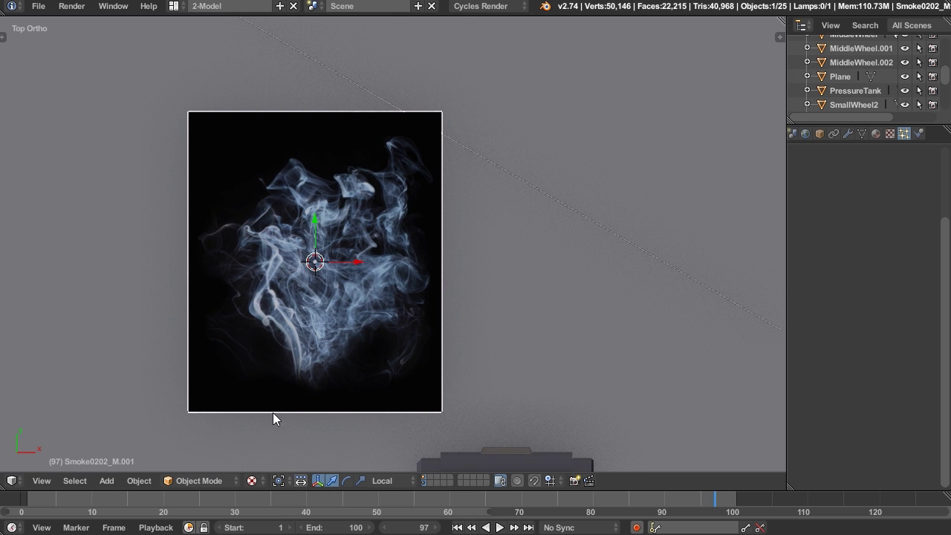
Rename the imported smoke image plane as "Smoke plane".
scroll(374, 408, "down", 5)
middle_click_drag(384, 418, 393, 367, "shift")
scroll(393, 366, "up", 3)
scroll(390, 366, "down", 3)
middle_click_drag(431, 409, 483, 268)
scroll(869, 75, "down", 3)
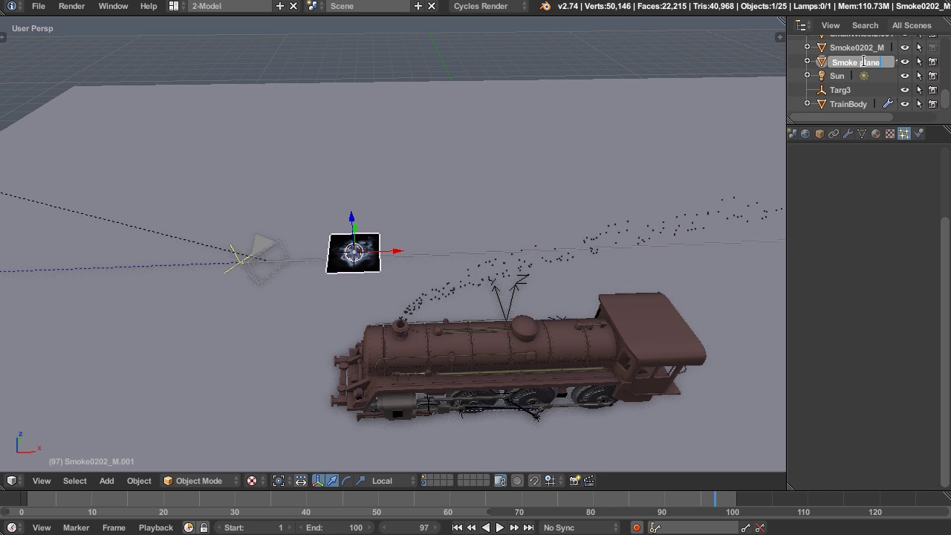
key("Return")
Set the smoke emitter's particles to render as an object, using Smoke plane as the dupli object.
middle_click_drag(440, 356, 507, 243)
right_click(563, 204)
right_click(564, 203)
scroll(860, 309, "down", 8)
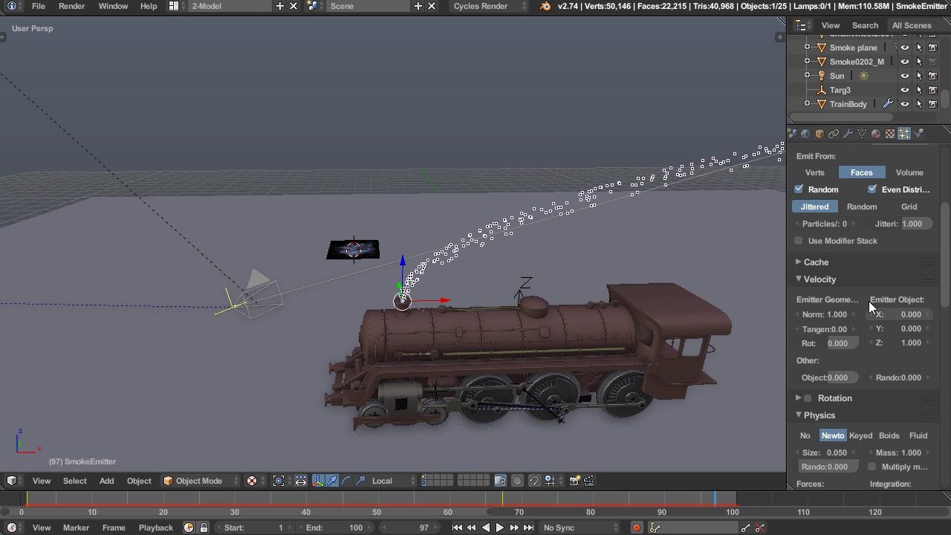
left_click(812, 266)
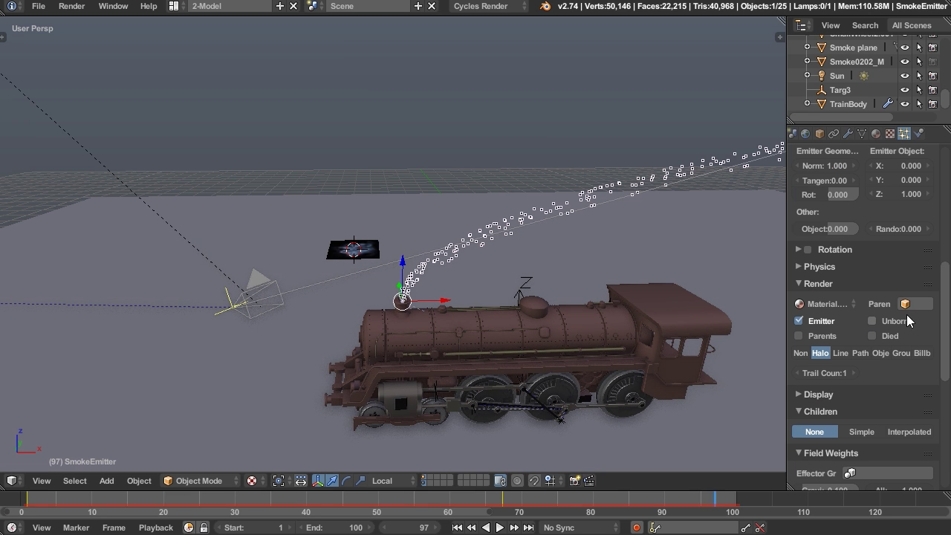
left_click(881, 353)
left_click(880, 370)
type("s")
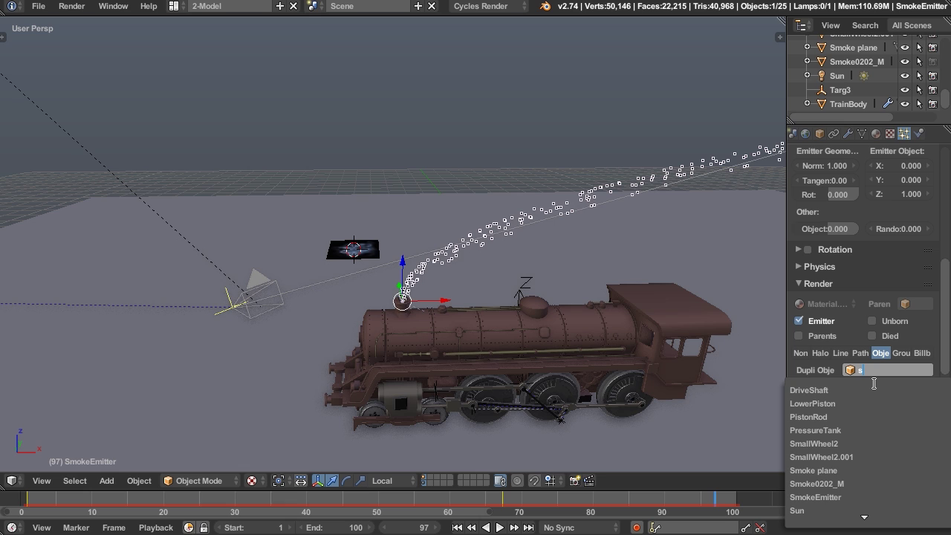
type("m")
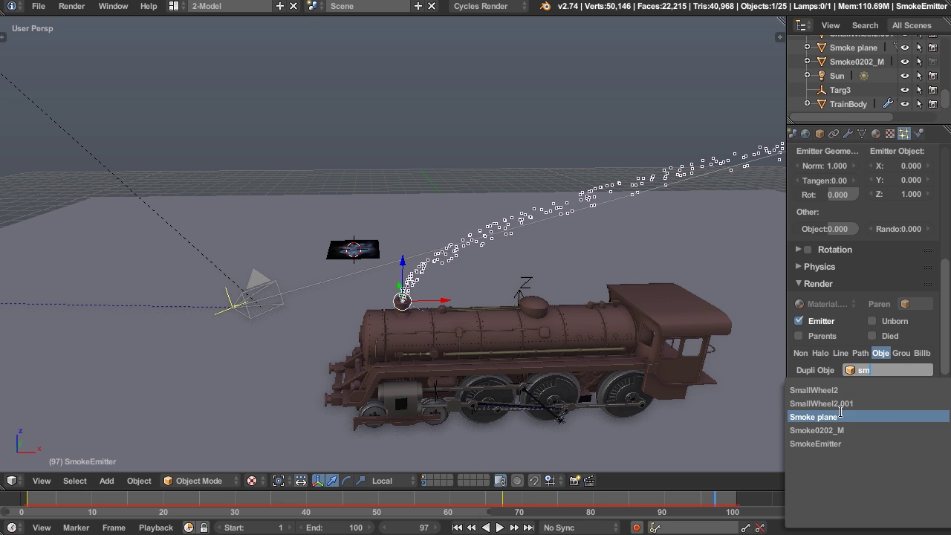
left_click(817, 416)
Examine the orientation of the particle planes above the chimney and of the source smoke plane from several angles.
middle_click_drag(498, 292, 498, 357)
scroll(499, 357, "up", 4)
middle_click_drag(458, 242, 541, 260, "shift")
scroll(551, 297, "up", 2)
scroll(616, 259, "down", 3)
scroll(862, 312, "up", 1)
middle_click_drag(569, 298, 525, 204)
scroll(520, 317, "down", 2)
scroll(567, 218, "up", 2)
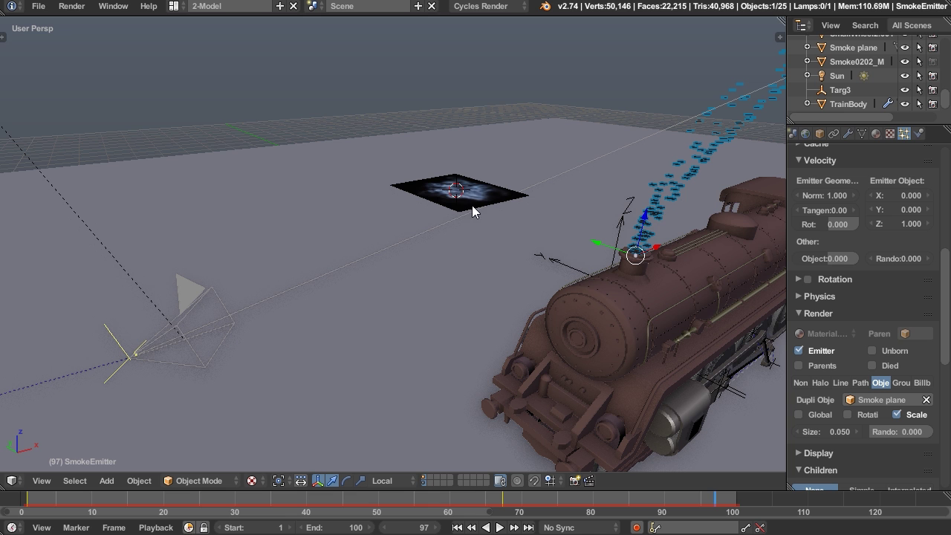
middle_click_drag(528, 283, 621, 302)
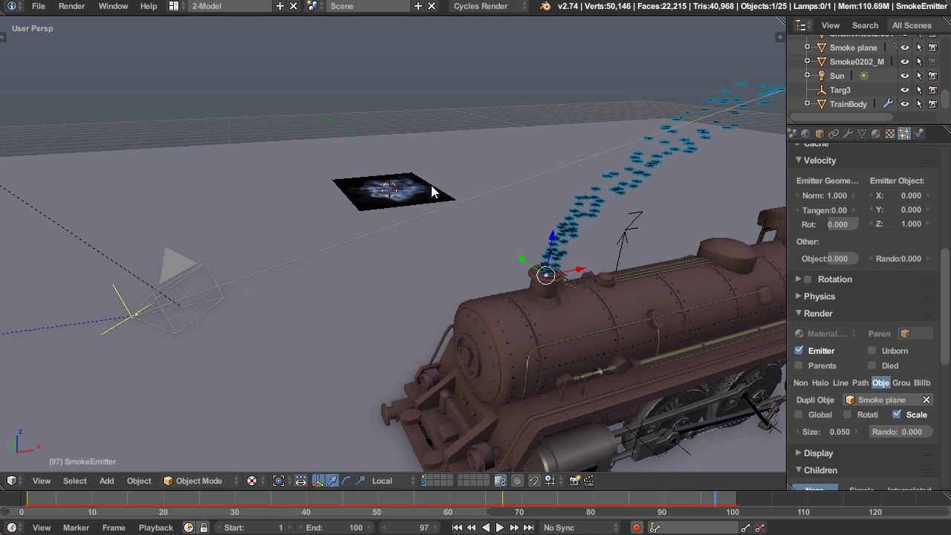
middle_click_drag(369, 296, 441, 296)
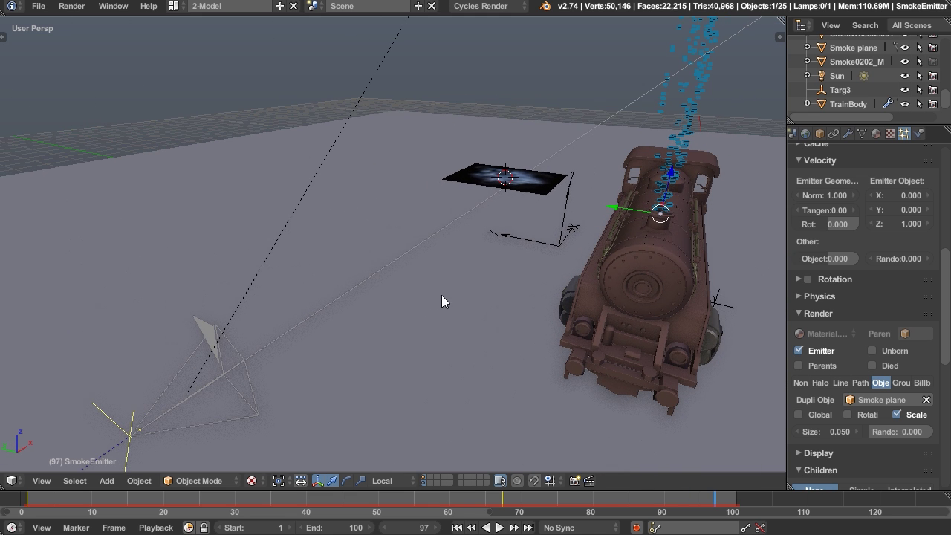
Select the smoke plane and view the object constraints available for it.
right_click(534, 182)
middle_click_drag(540, 195, 514, 195)
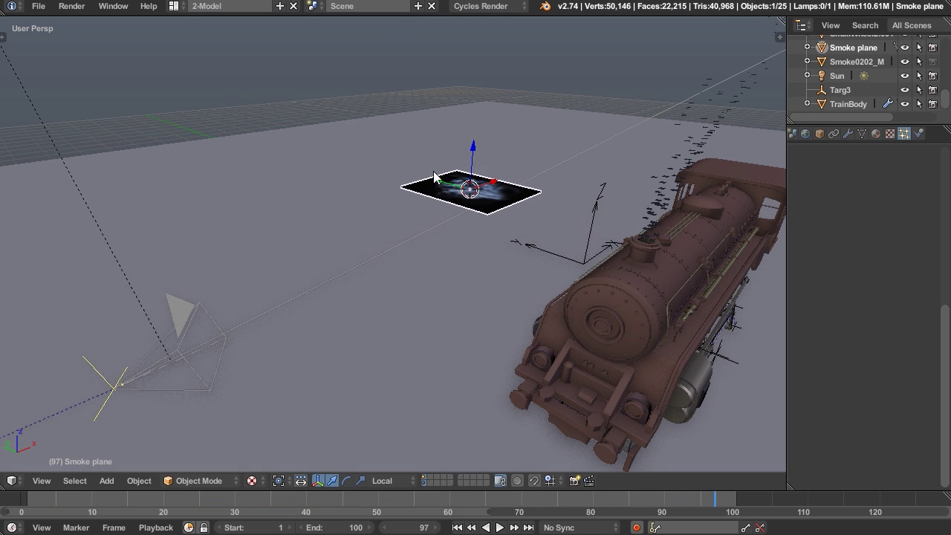
left_click(849, 136)
left_click(815, 182)
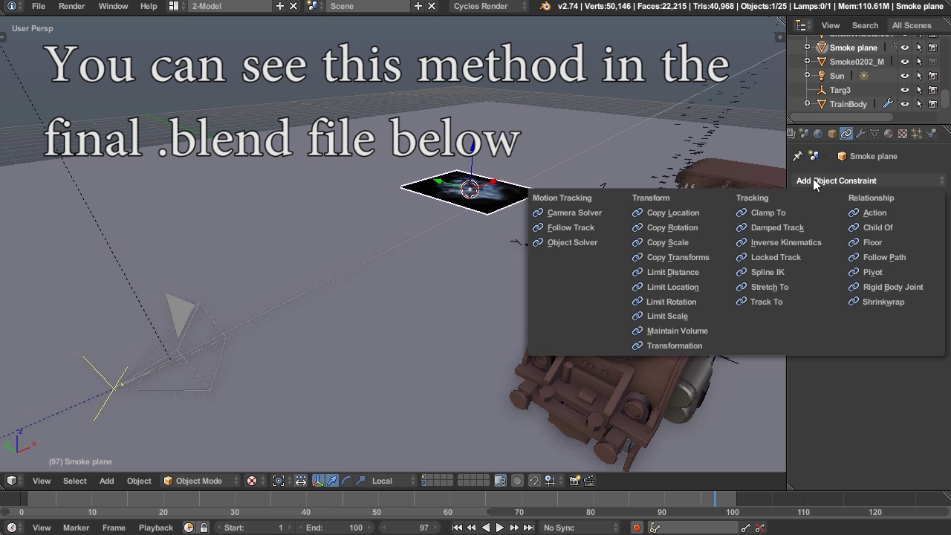
middle_click_drag(804, 214, 644, 131)
Reselect the smoke emitter, return to its particle settings and widen the properties area.
right_click(672, 140)
middle_click_drag(595, 280, 550, 263)
left_click(917, 133)
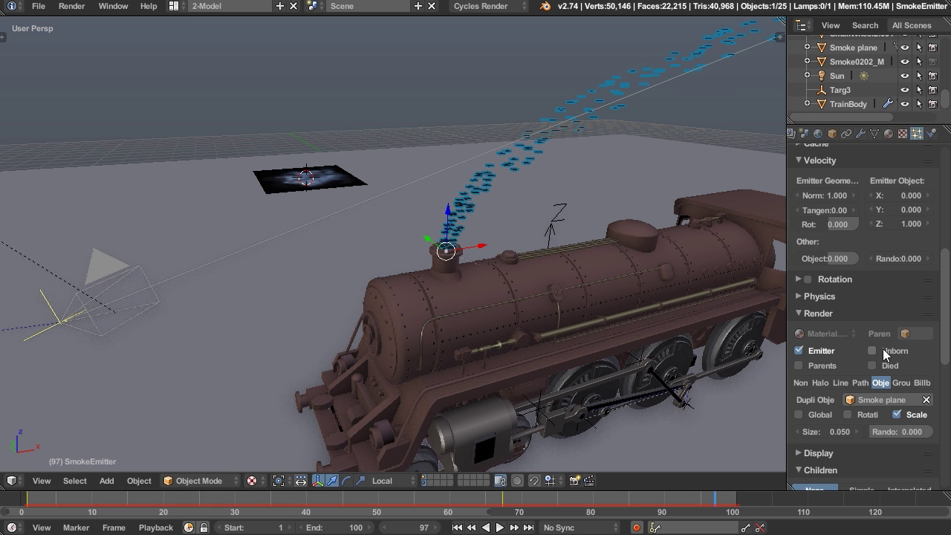
scroll(890, 369, "down", 1)
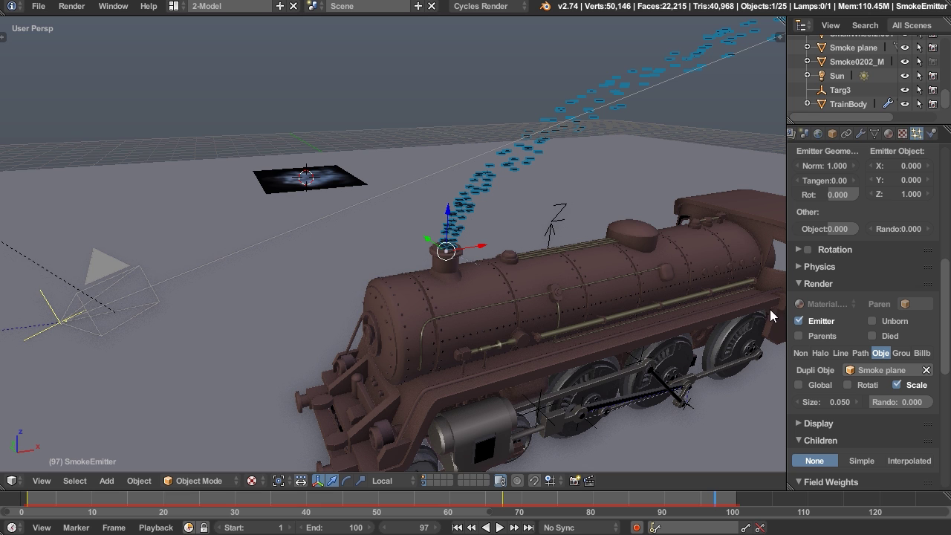
left_click_drag(786, 304, 730, 298)
middle_click_drag(358, 282, 433, 294)
scroll(835, 328, "up", 10)
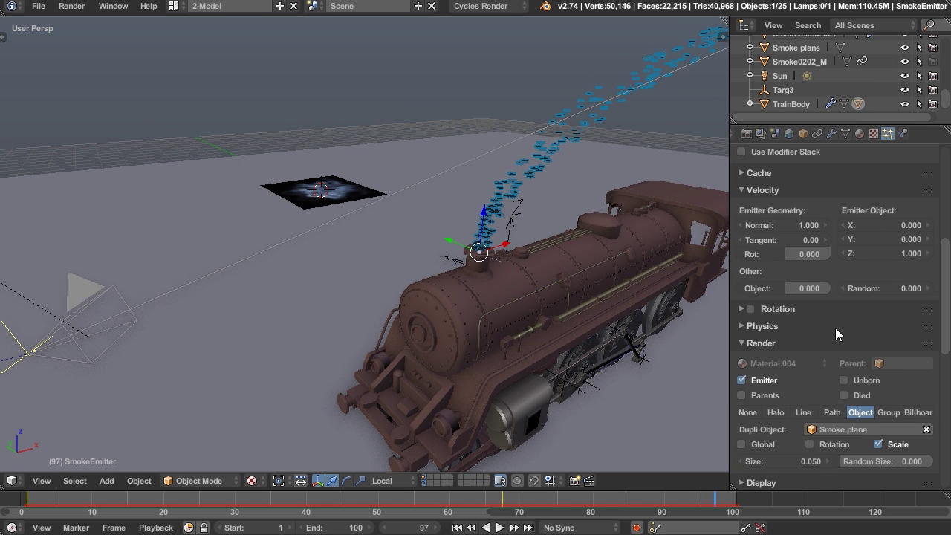
Enable rotation for the smoke particles, with Normal initial orientation and a random orientation of 0.132.
scroll(832, 350, "down", 5)
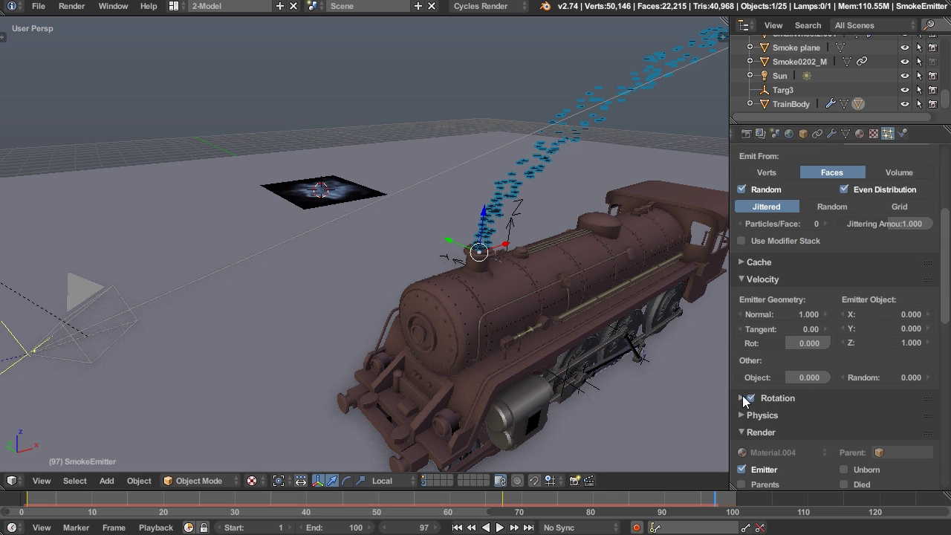
left_click(742, 398)
scroll(818, 379, "down", 3)
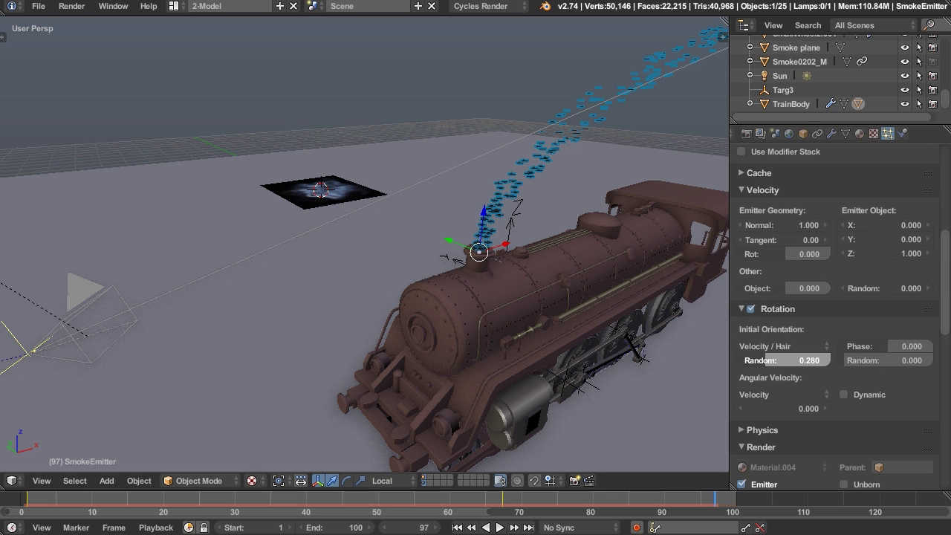
left_click(788, 347)
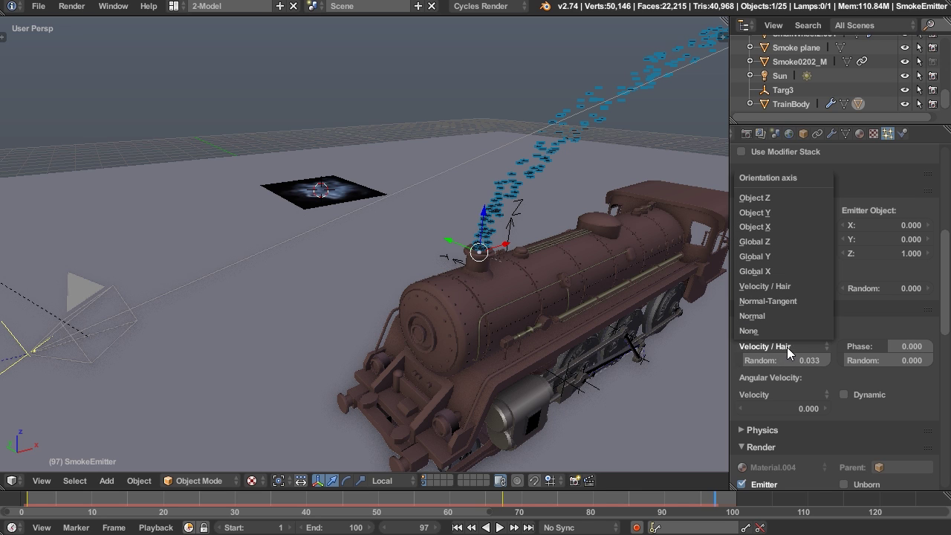
left_click(773, 317)
left_click_drag(788, 360, 799, 361)
Play the animation from the first frame and check the rotated smoke planes around the chimney.
left_click(457, 527)
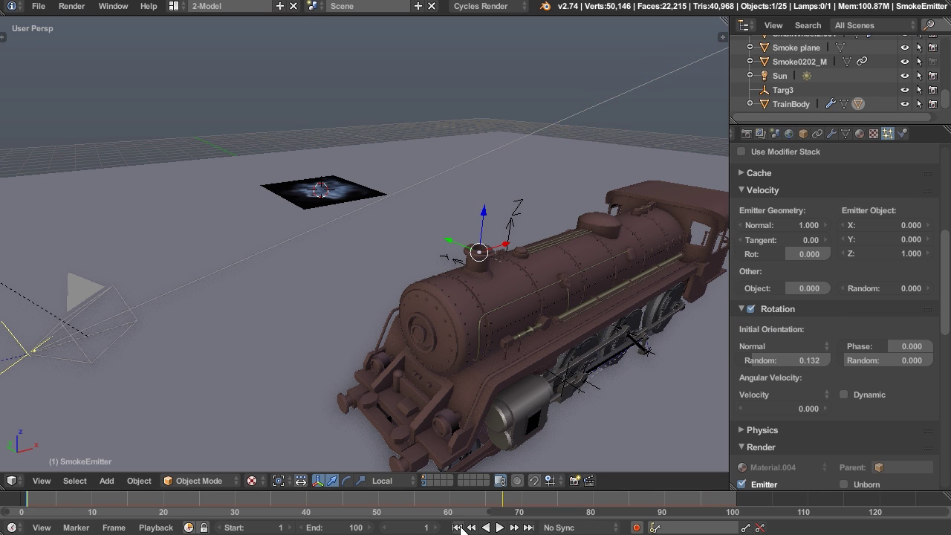
left_click(499, 527)
scroll(570, 252, "down", 2)
scroll(502, 311, "up", 5)
scroll(502, 311, "down", 4)
scroll(478, 347, "up", 1)
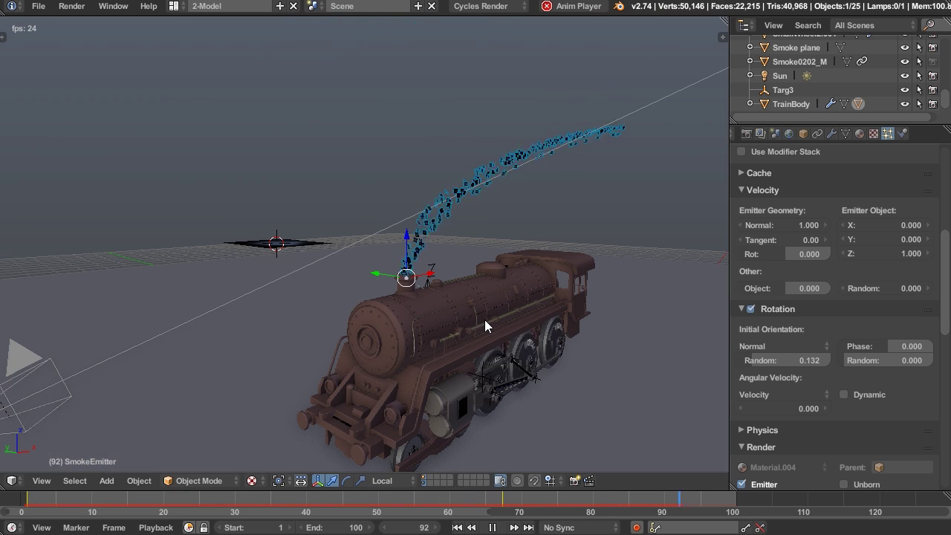
Set the particle rotation's random orientation to 1, phase to 0.280 and random phase to 1, and view the trail in front orthographic view.
left_click_drag(772, 360, 932, 360)
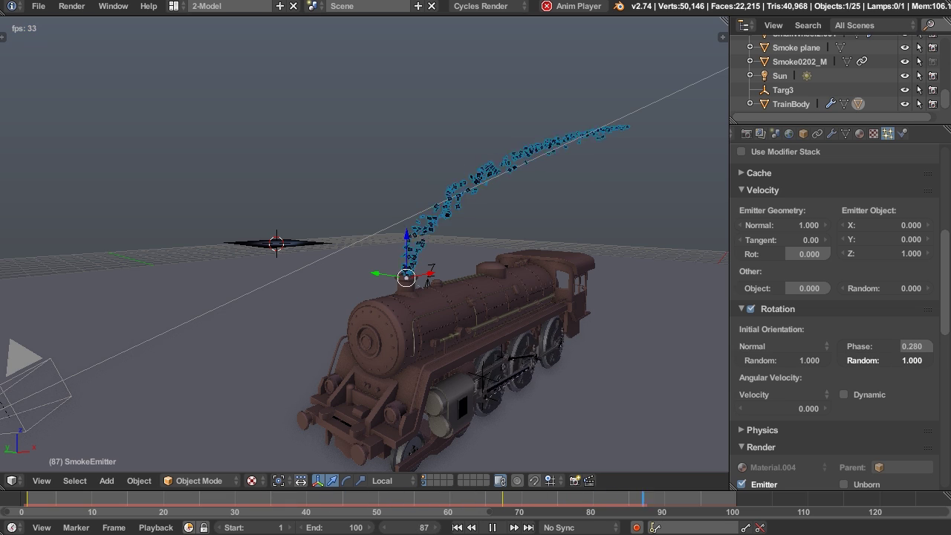
middle_click_drag(496, 322, 453, 330)
key("KP_1")
key("KP_5")
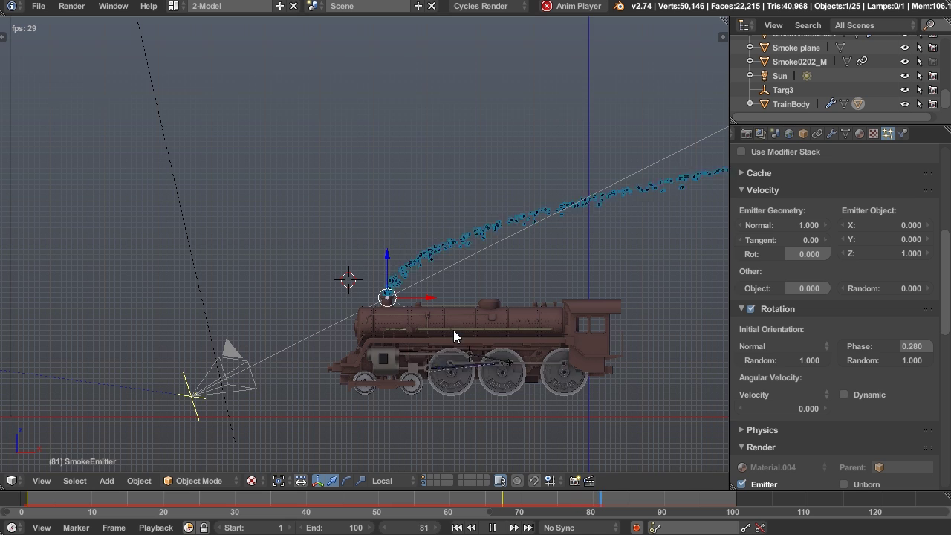
Set the smoke particles' render size to 1.5 and frame the trail above the locomotive.
scroll(844, 391, "down", 4)
left_click(786, 447)
type("1.5")
key("Return")
scroll(540, 283, "up", 1)
middle_click_drag(540, 283, 442, 286, "shift")
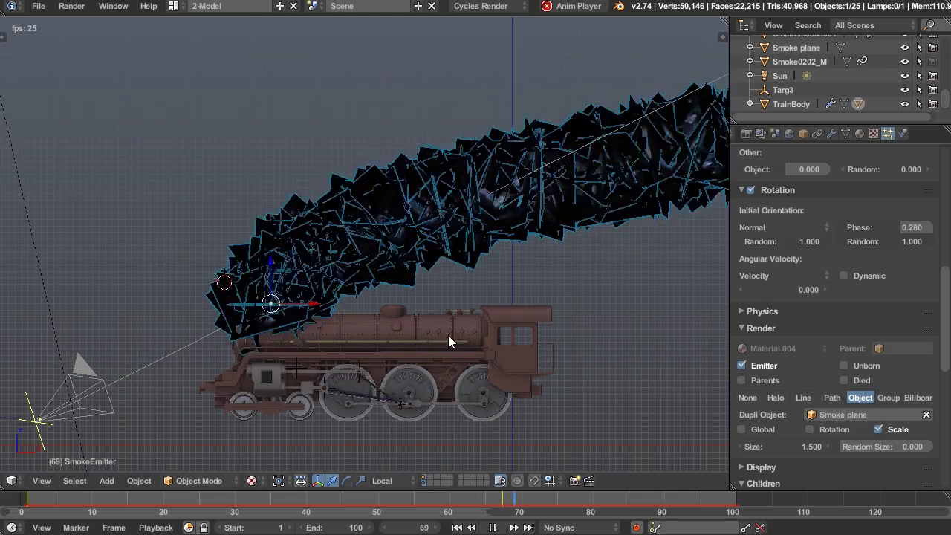
middle_click_drag(512, 300, 514, 320, "shift")
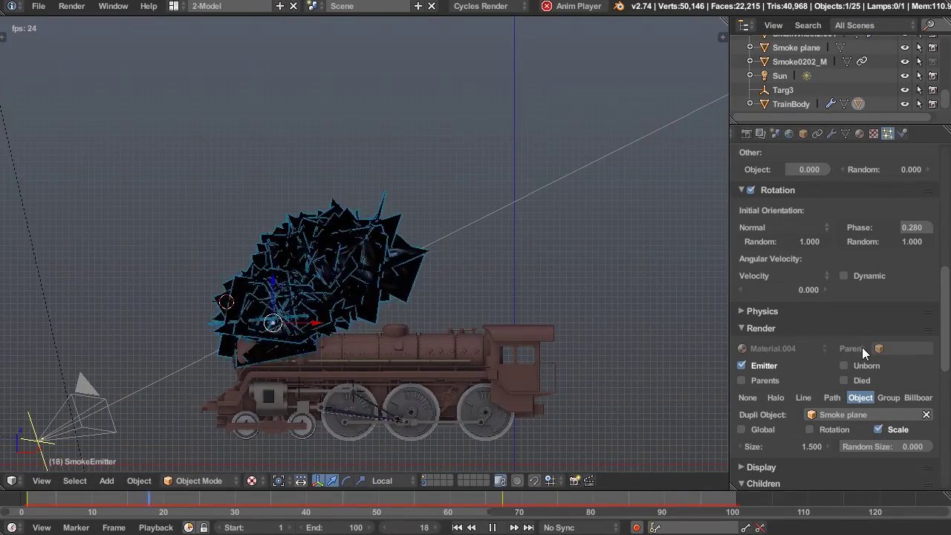
Enable dynamic rotation for the smoke particles and set their angular velocity to 1.
left_click(845, 276)
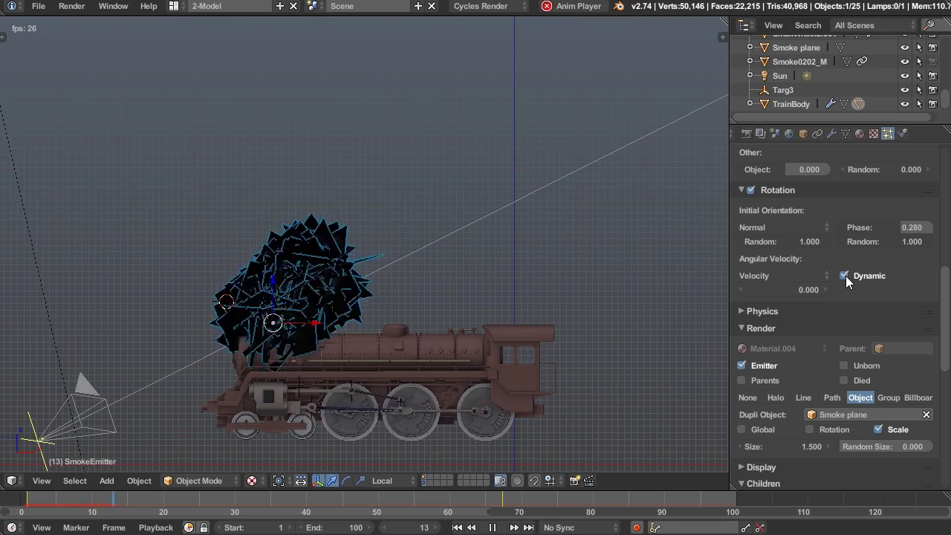
middle_click_drag(462, 315, 513, 318, "shift")
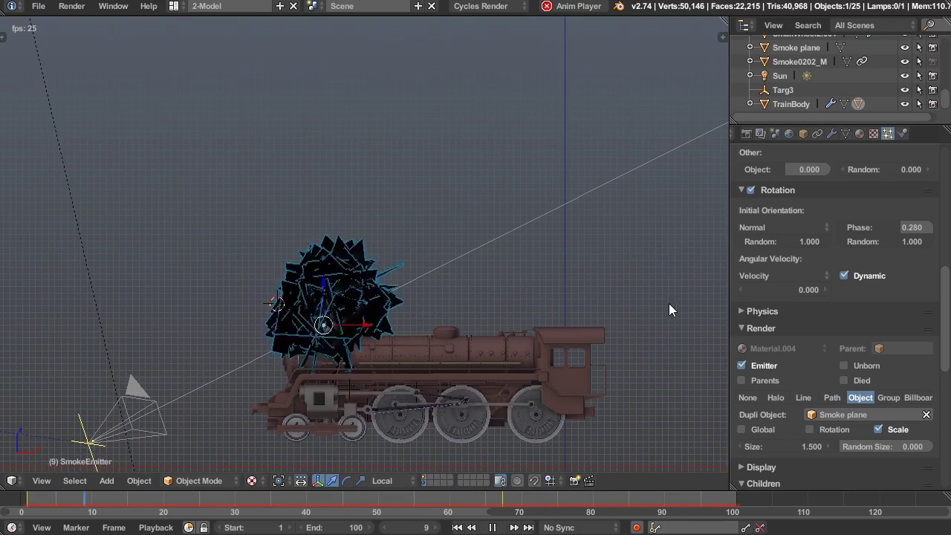
left_click(771, 287)
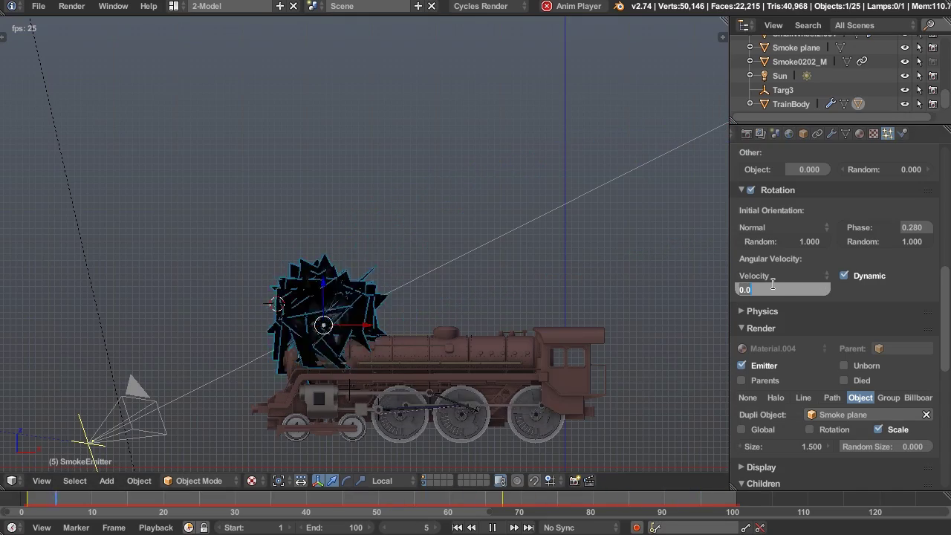
type("1")
key("Return")
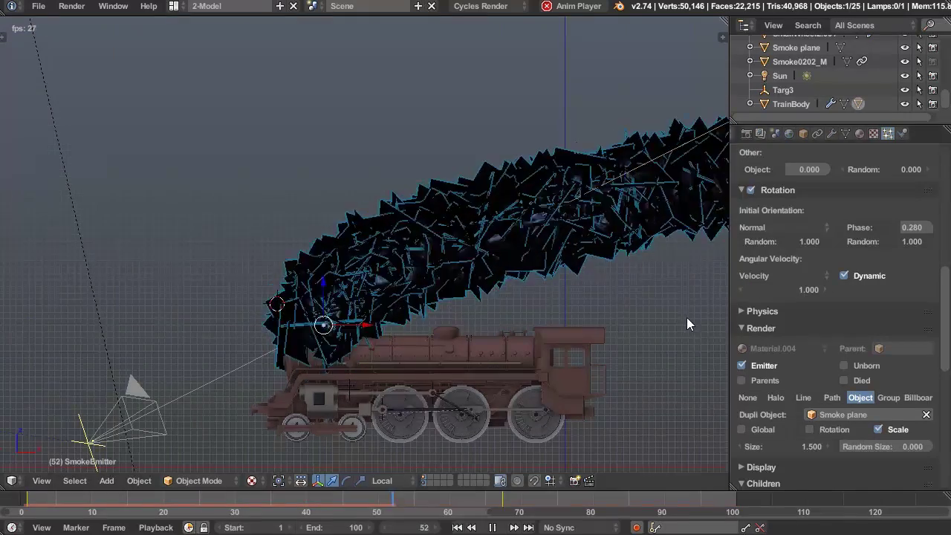
Try angular velocities of 13.7 and 3 for the smoke particles, then return the value to 1.
left_click_drag(749, 290, 817, 290)
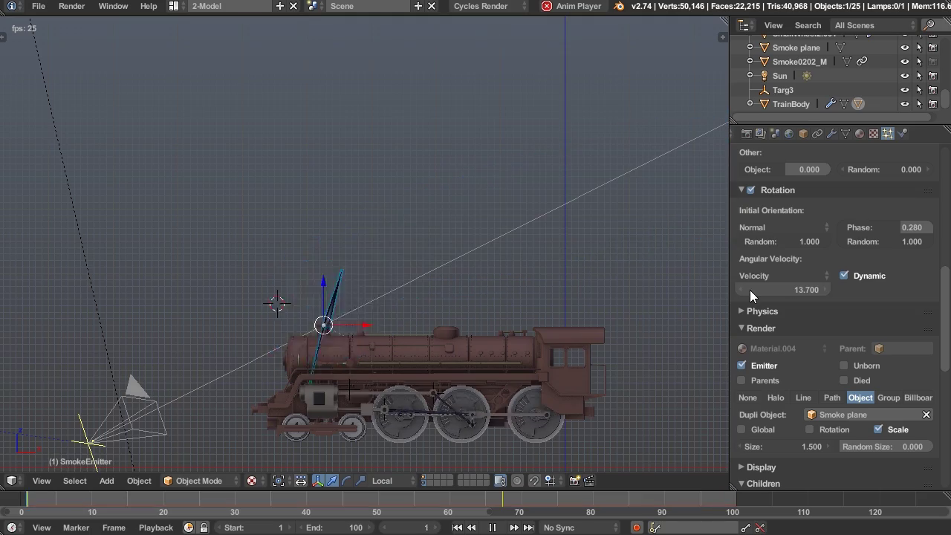
left_click(790, 293)
type("3")
key("Return")
left_click(789, 294)
type("1")
key("Return")
scroll(453, 305, "down", 1)
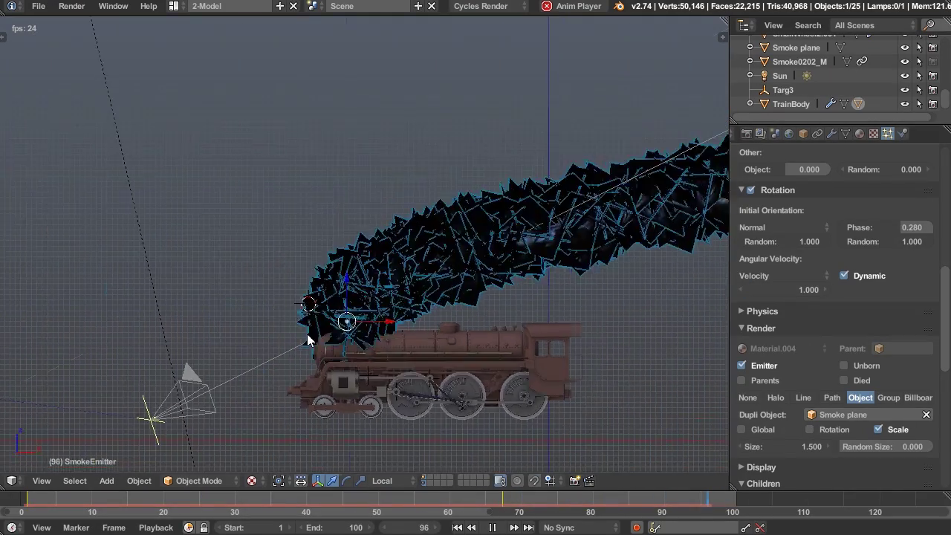
scroll(507, 339, "down", 1)
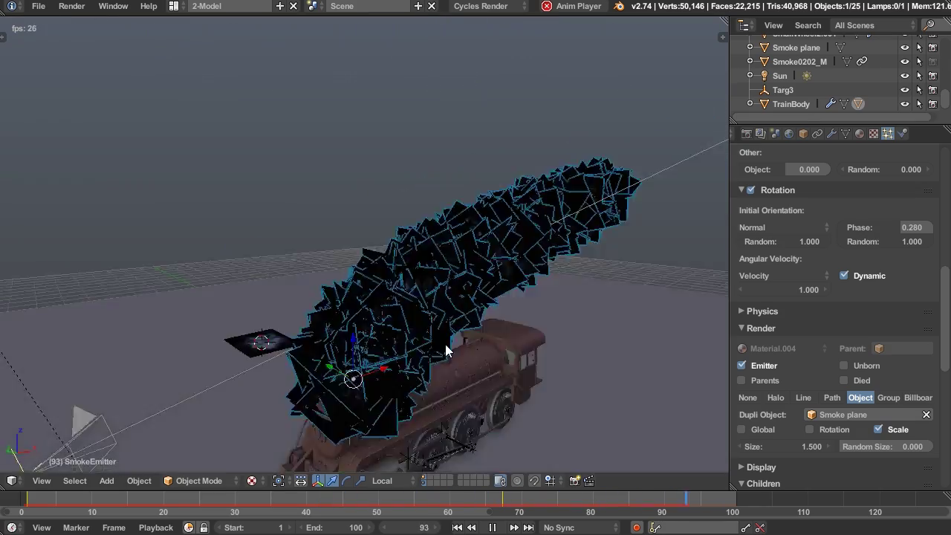
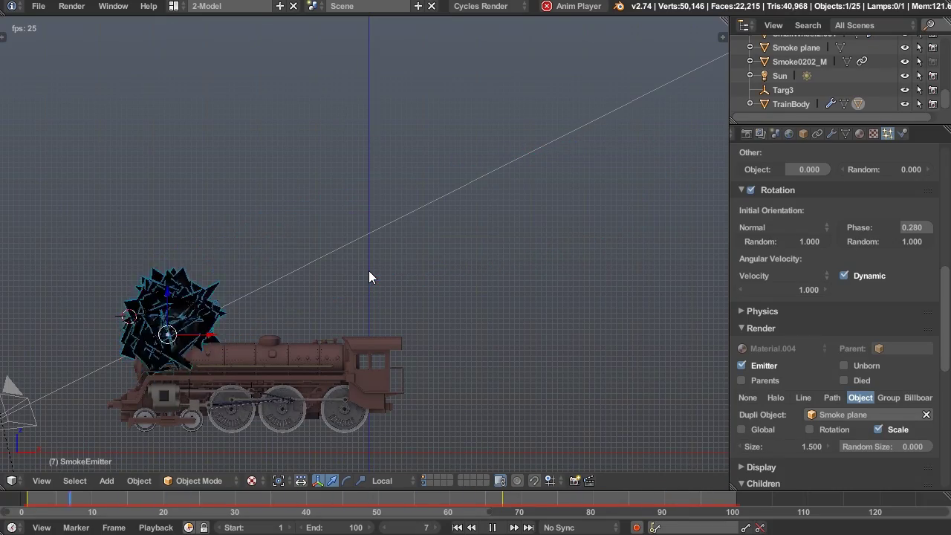
Add a new texture to the smoke particle system and name it "smoke over time".
scroll(833, 404, "down", 10)
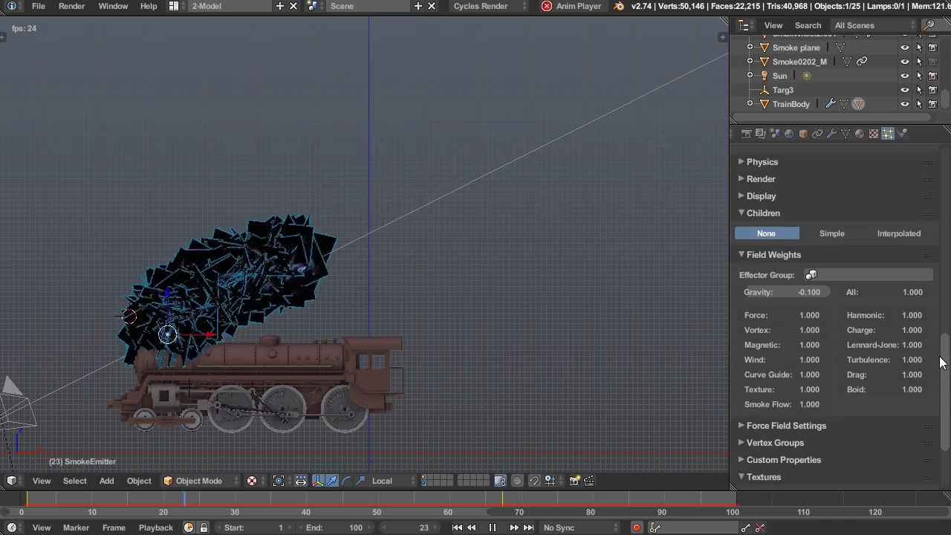
scroll(833, 404, "down", 2)
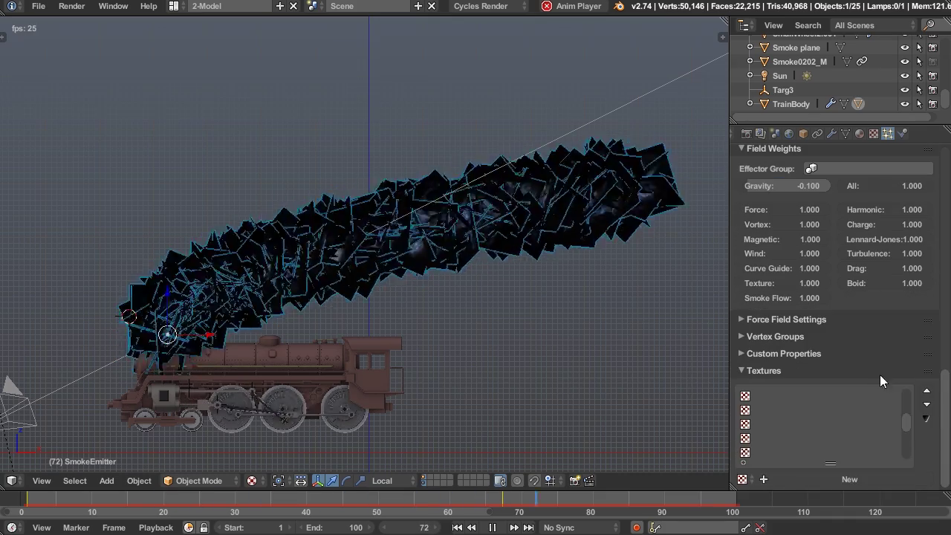
left_click(814, 476)
left_click(825, 479)
type("smoke over time")
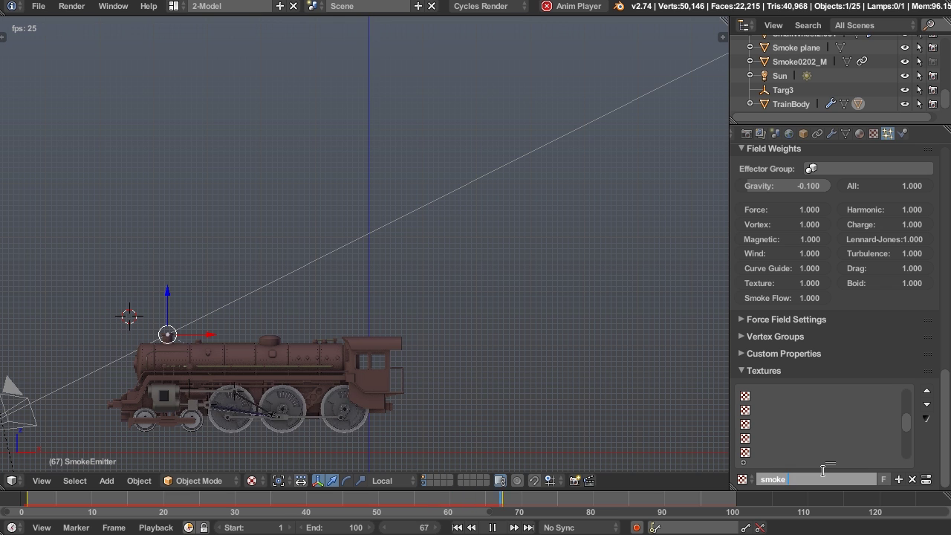
key("Return")
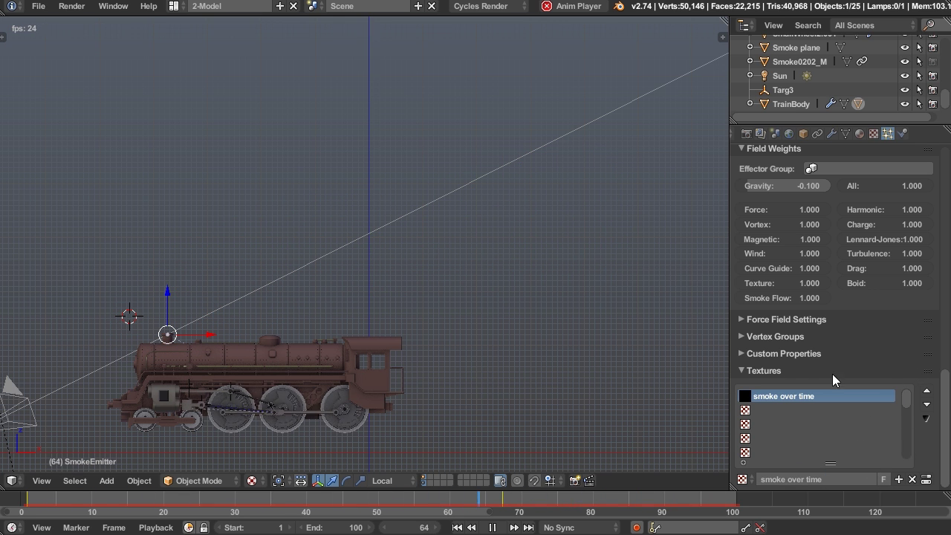
Show the particle system's "smoke over time" texture in the texture settings and change its type to Blend.
left_click(873, 133)
scroll(824, 266, "up", 5)
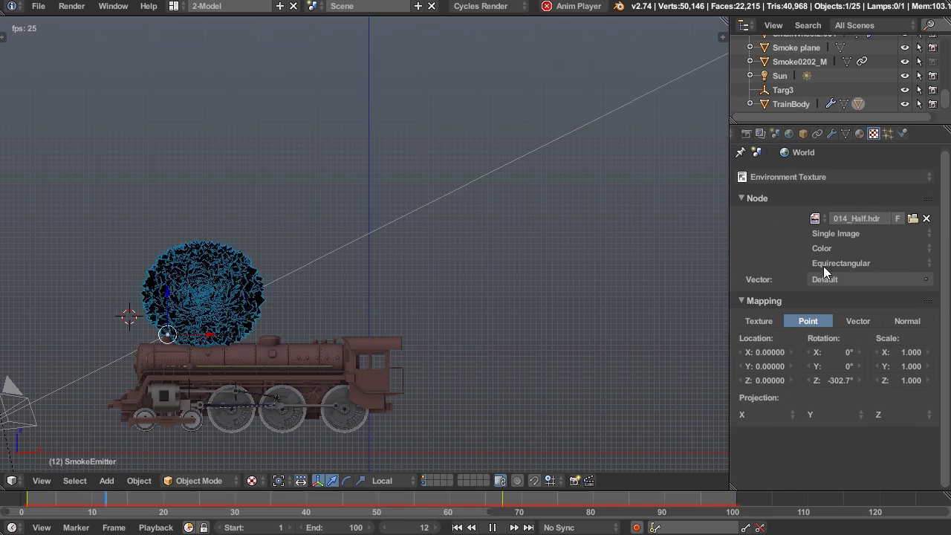
left_click(824, 177)
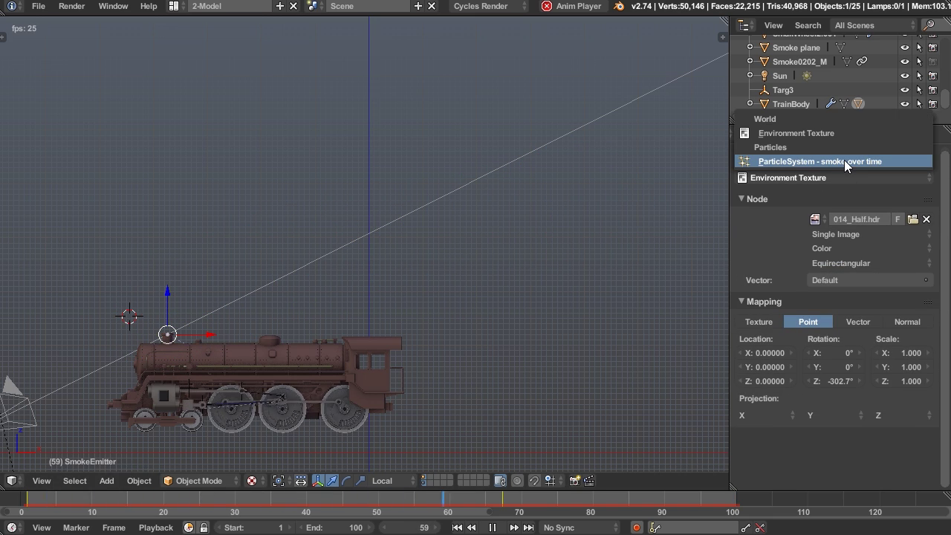
left_click(845, 162)
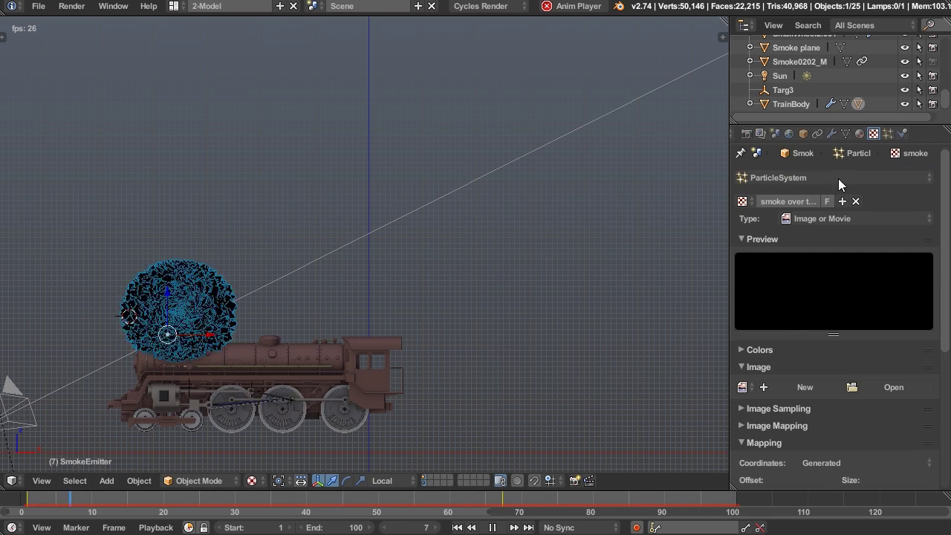
middle_click_drag(315, 363, 470, 320, "shift")
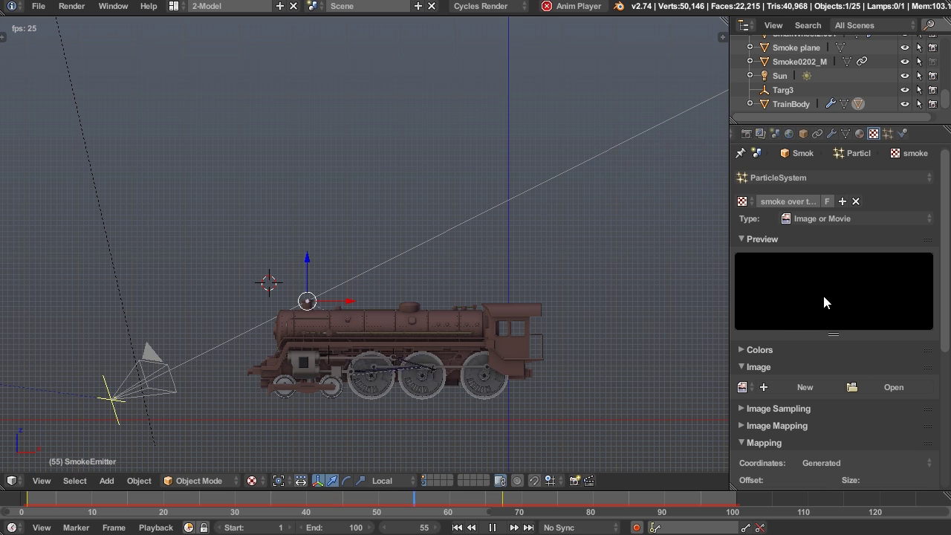
left_click(878, 218)
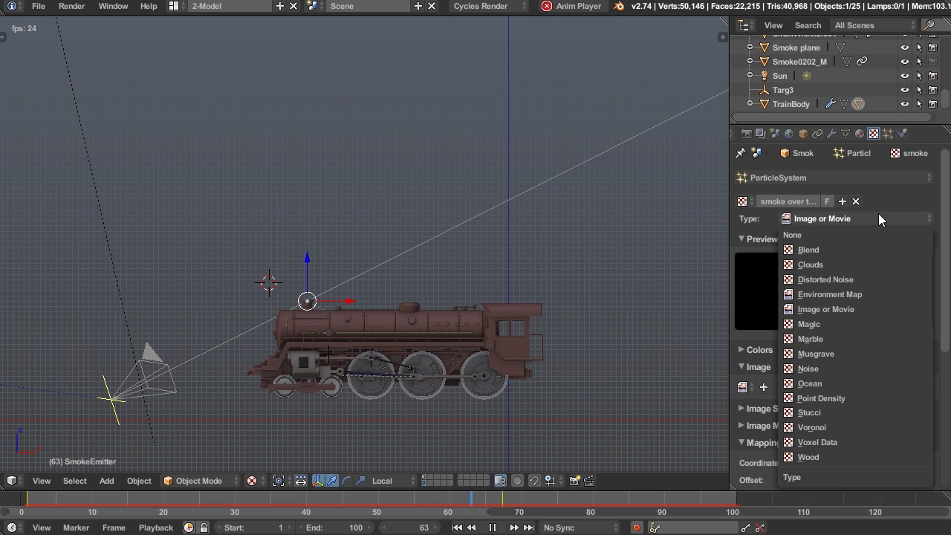
left_click(844, 249)
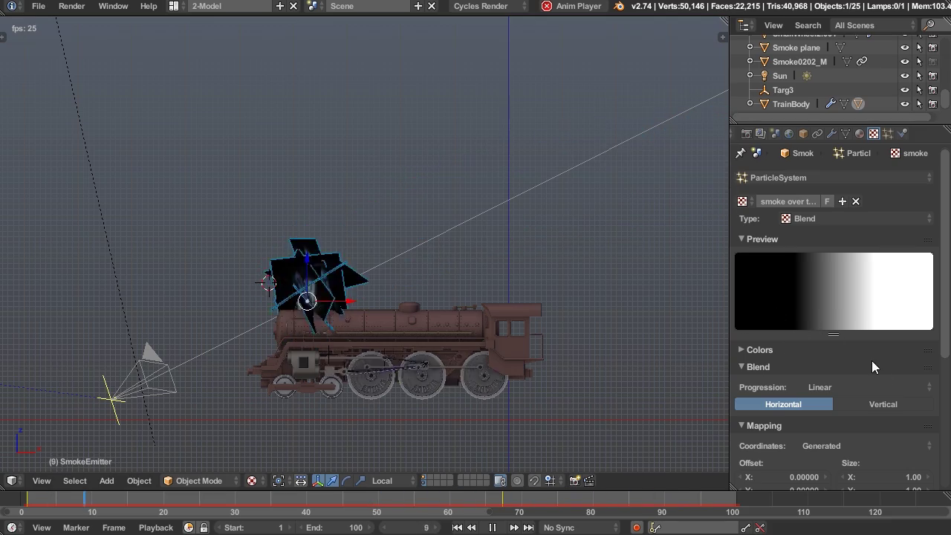
Turn off the texture's influence on particle time and make it influence size instead.
scroll(869, 355, "down", 7)
left_click(741, 346)
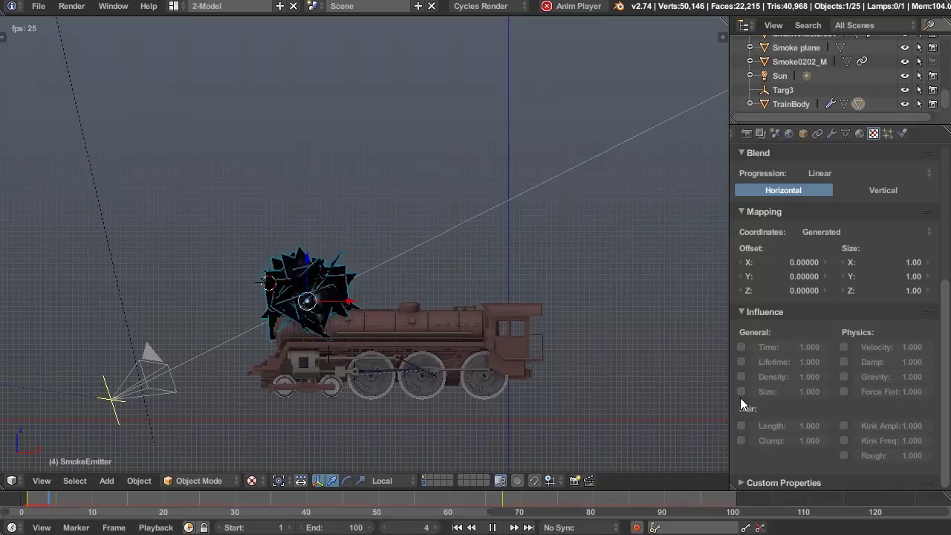
left_click(742, 390)
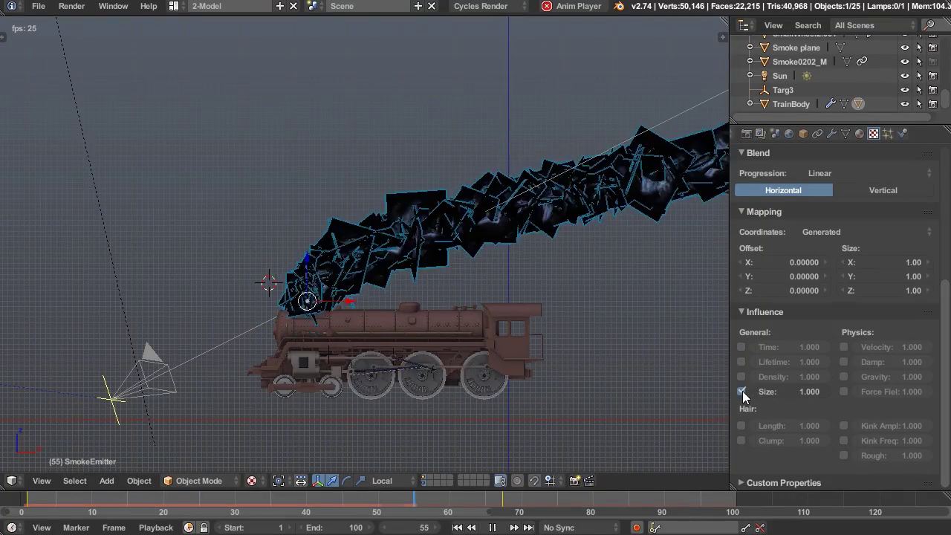
Enable the colour ramp for the blend texture and select its start and end colour stops in turn.
scroll(890, 411, "up", 5)
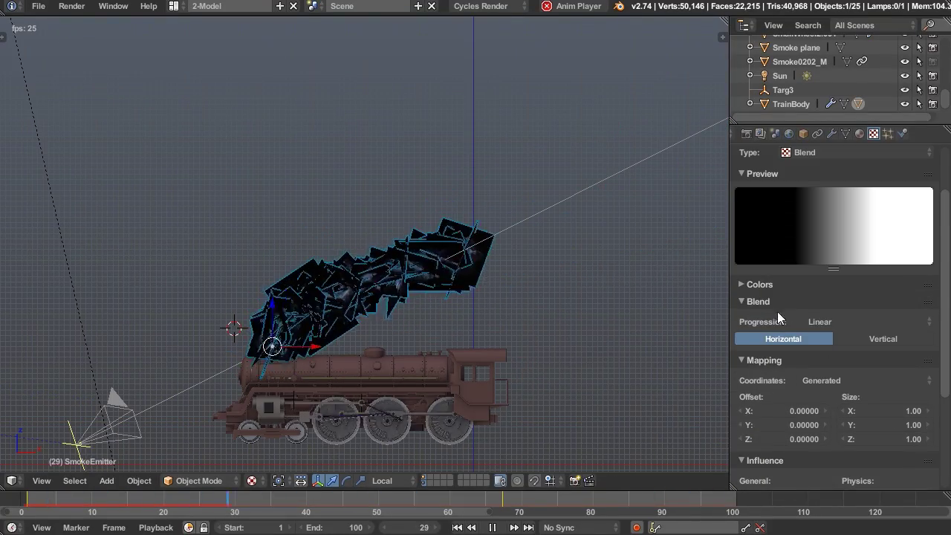
left_click(750, 284)
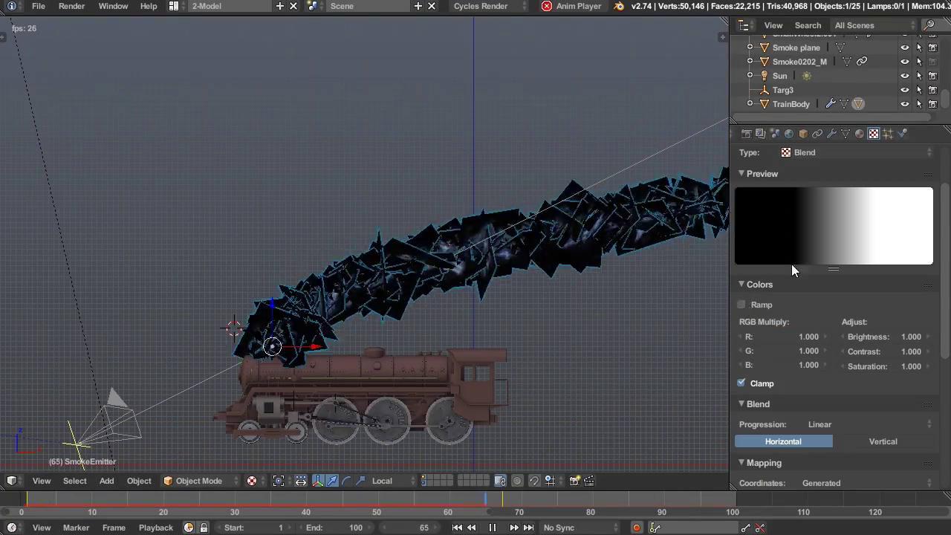
left_click(741, 305)
mouse_move(737, 346)
left_mouse_down()
mouse_move(799, 346)
mouse_move(725, 354)
left_mouse_up()
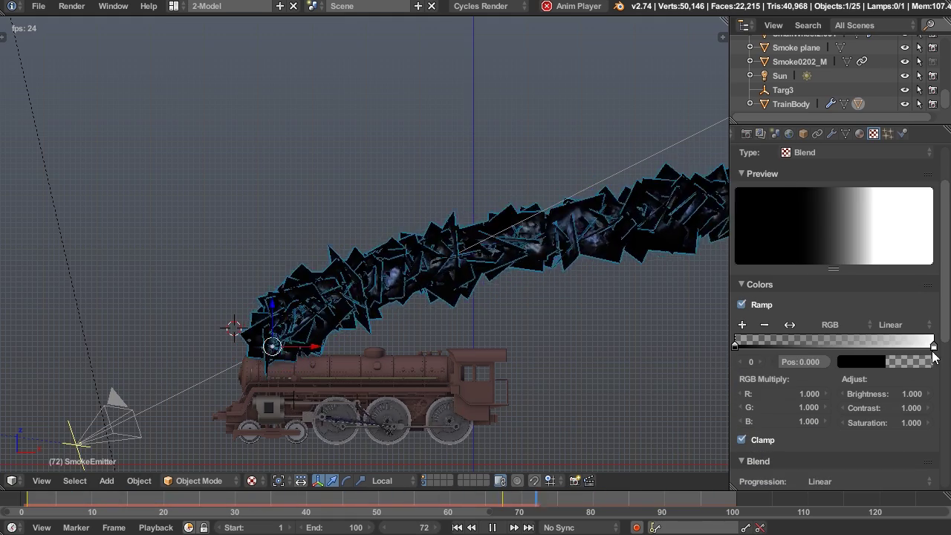
scroll(849, 302, "down", 6)
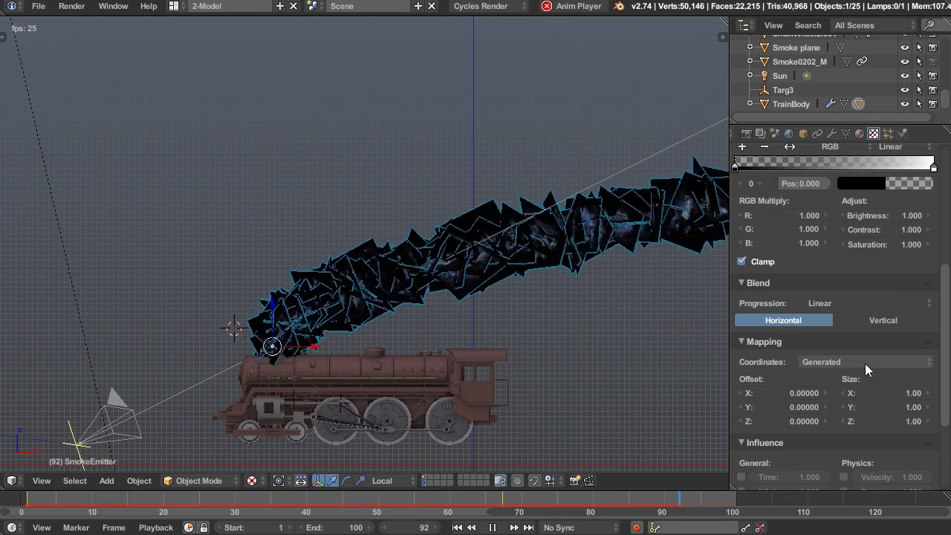
scroll(839, 319, "up", 3)
scroll(851, 316, "up", 3)
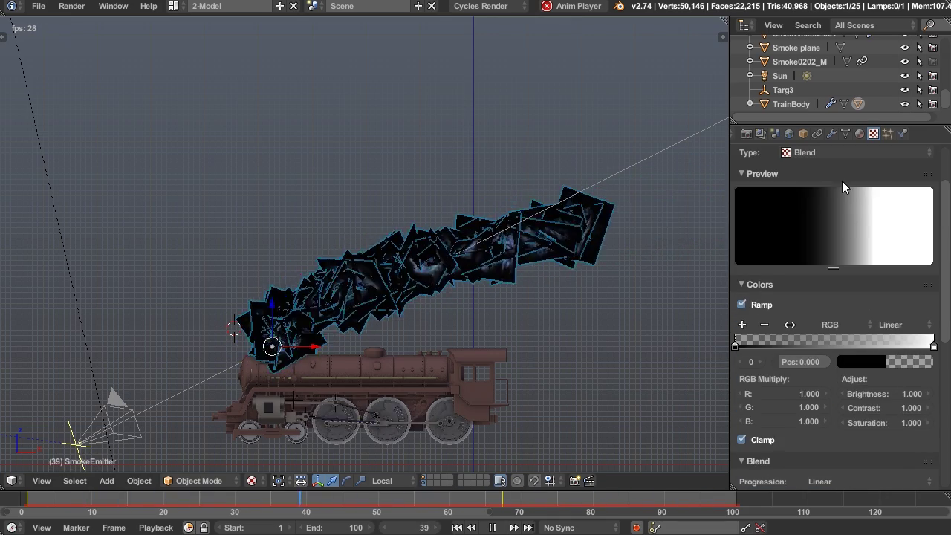
left_click_drag(924, 343, 950, 360)
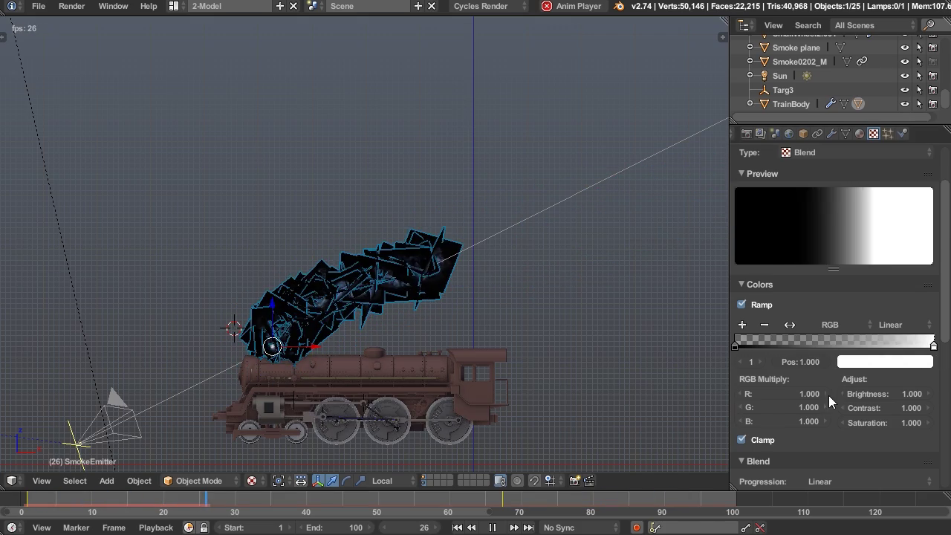
Set the blend texture's mapping coordinates to Strand / Particle.
scroll(839, 364, "down", 7)
scroll(817, 327, "up", 1)
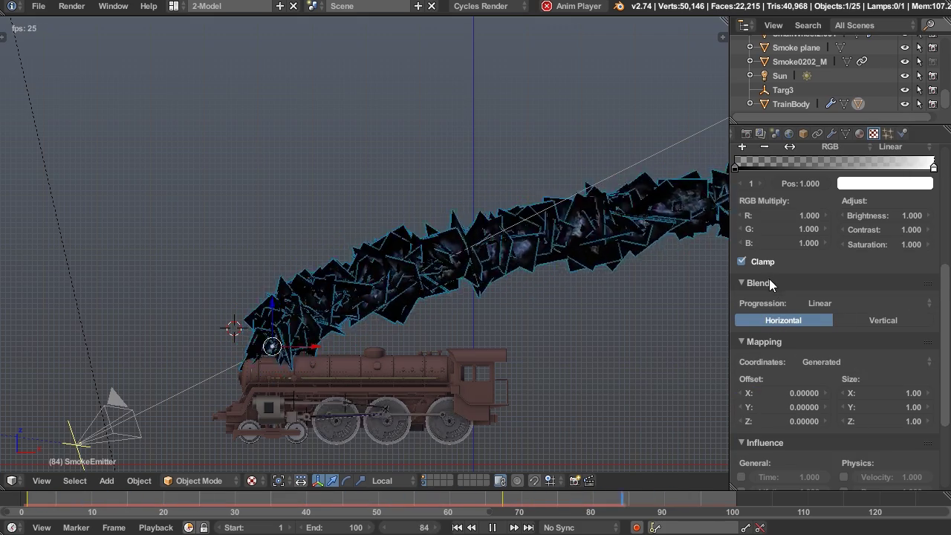
left_click(856, 361)
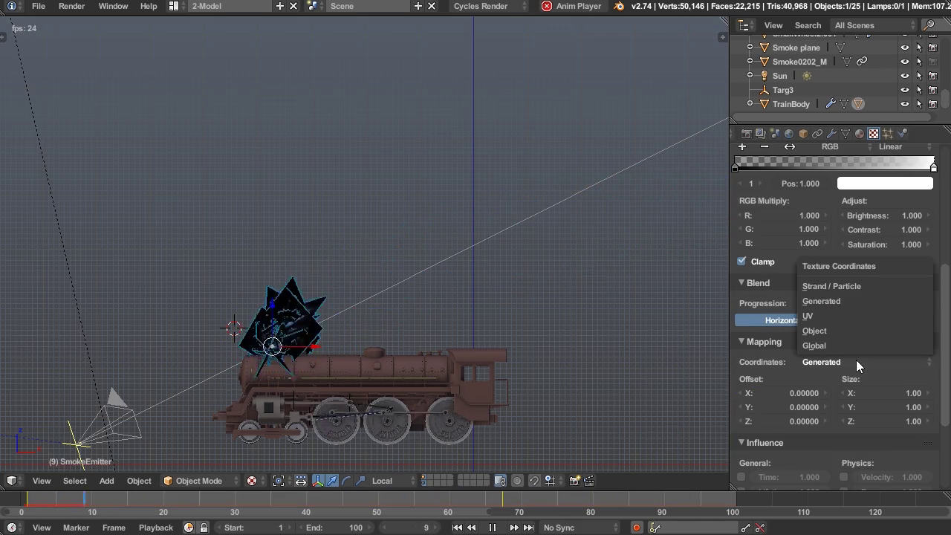
left_click(854, 286)
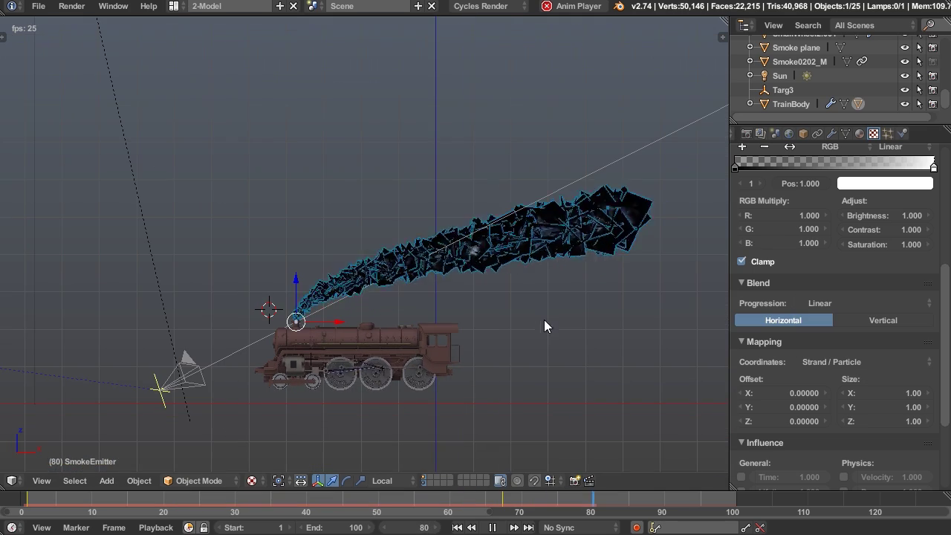
Set the HSV value of the colour ramp's first stop to 0.1.
scroll(878, 363, "up", 3)
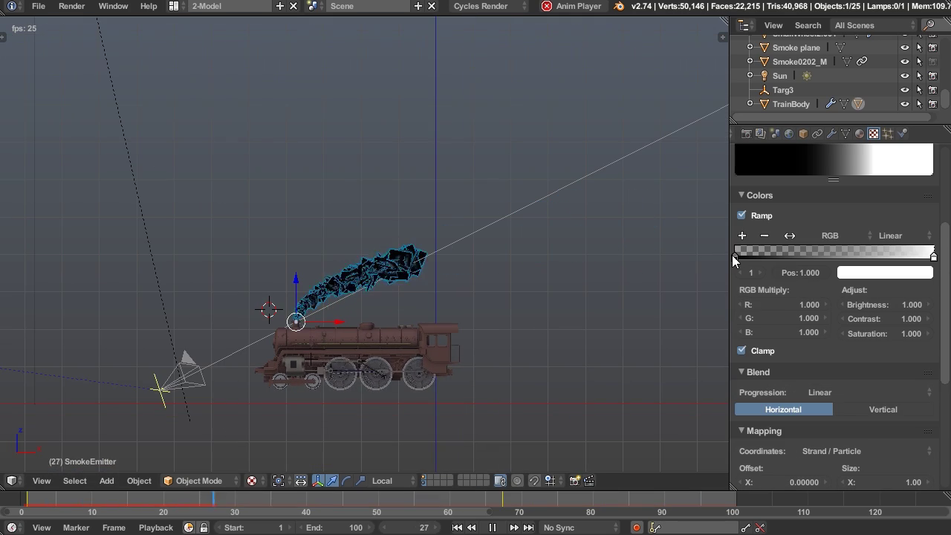
mouse_move(735, 255)
left_mouse_down()
mouse_move(830, 256)
mouse_move(731, 266)
left_mouse_up()
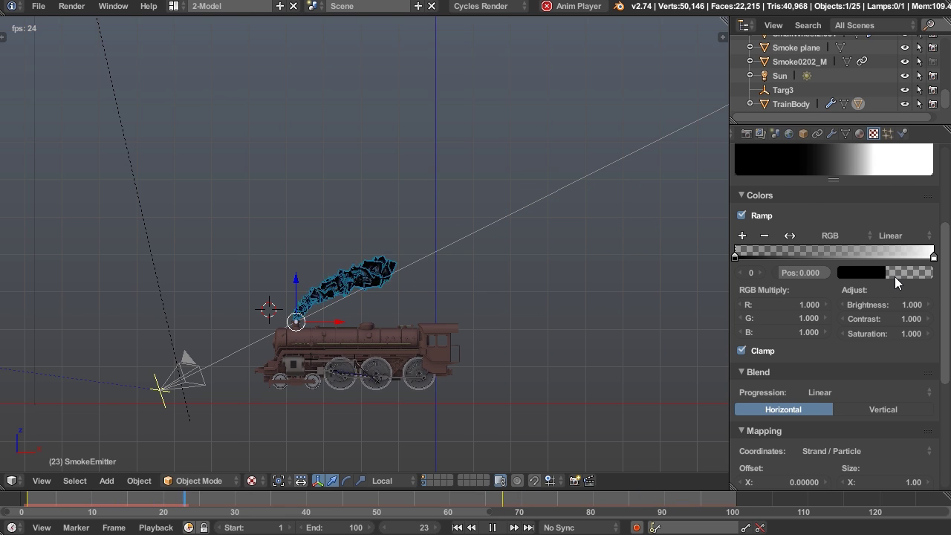
left_click(894, 275)
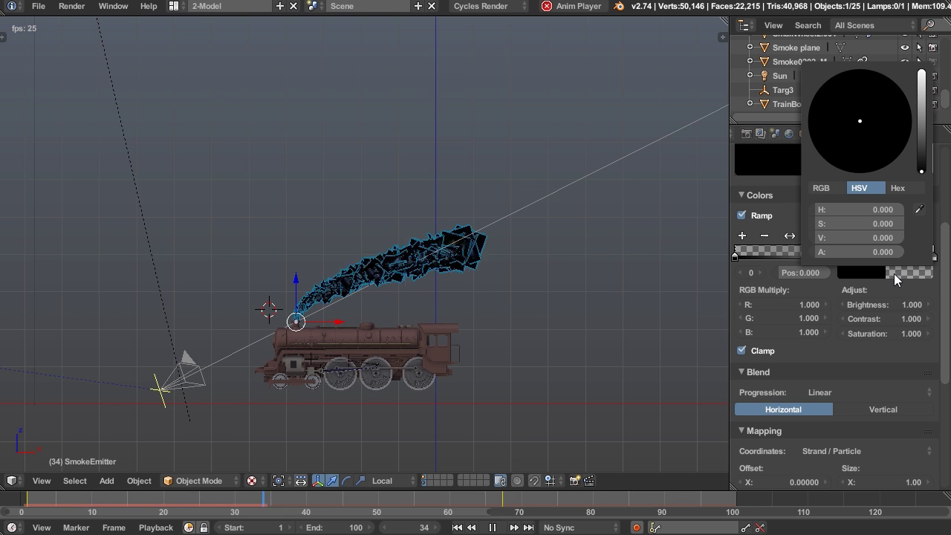
mouse_move(847, 241)
left_mouse_down()
mouse_move(899, 241)
mouse_move(830, 236)
left_mouse_up()
left_click(830, 236)
key("BackSpace")
key("Return")
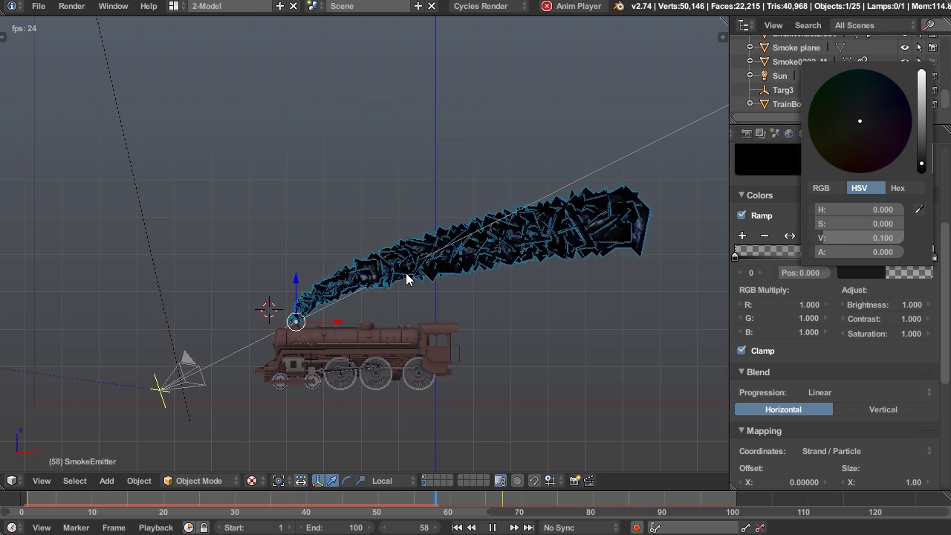
Move the colour ramp's end stop to position 0.669 and set the ramp's interpolation to Ease.
scroll(416, 322, "up", 1)
middle_click_drag(417, 321, 374, 320, "shift")
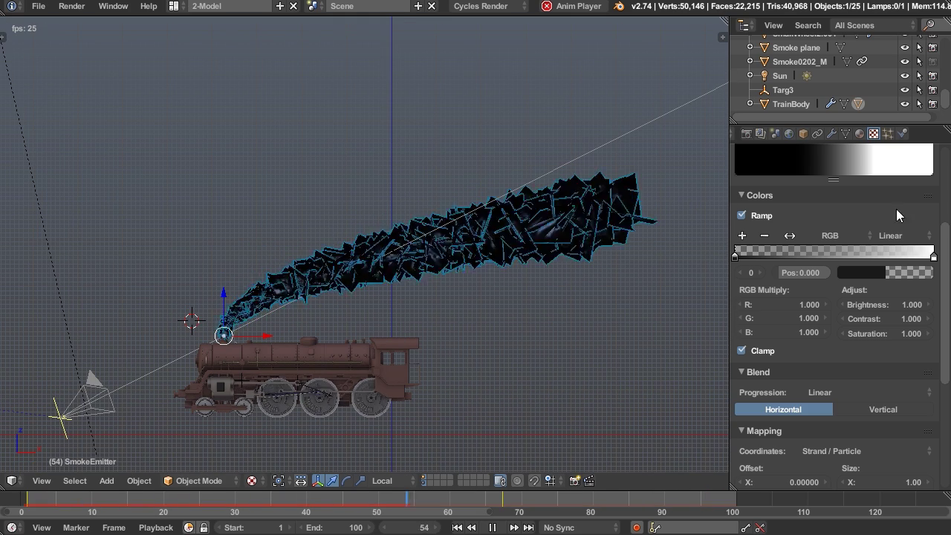
left_click_drag(932, 256, 869, 260)
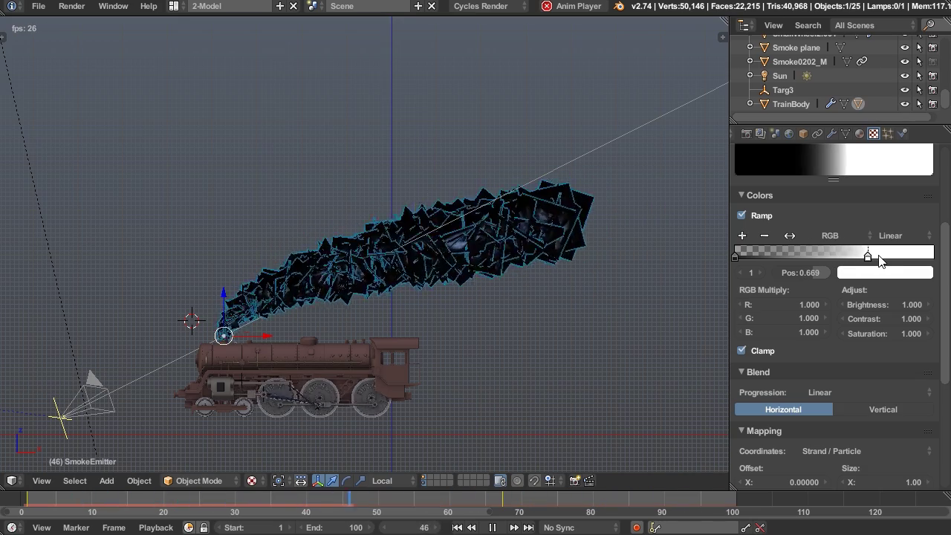
left_click(896, 235)
left_click(905, 215)
scroll(904, 243, "up", 2)
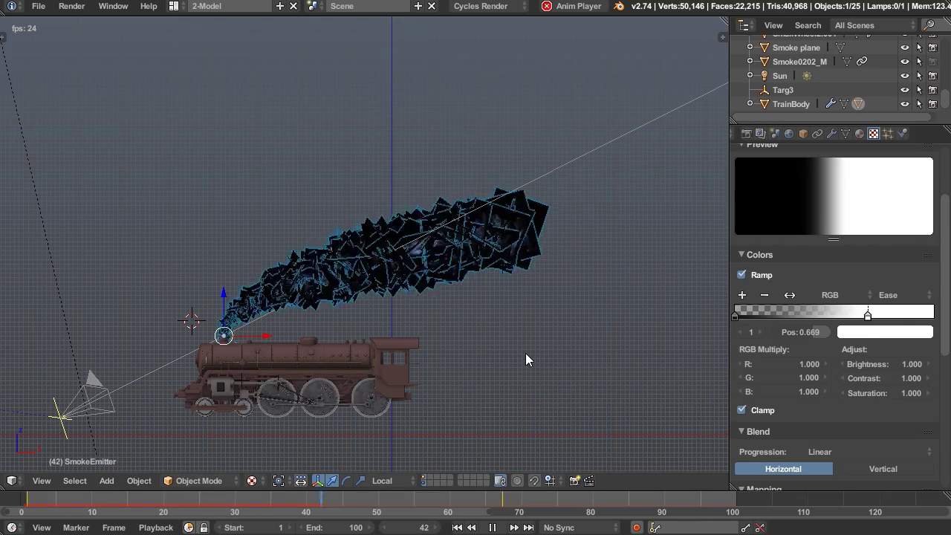
Bring the locomotive and its smoke trail into an angled perspective view and pause the animation playback.
scroll(525, 353, "down", 1)
scroll(466, 355, "down", 2, "shift")
scroll(460, 333, "up", 1)
mouse_move(315, 360)
middle_mouse_down()
mouse_move(414, 347)
mouse_move(315, 358)
middle_mouse_up()
left_click(492, 528)
scroll(866, 323, "up", 3)
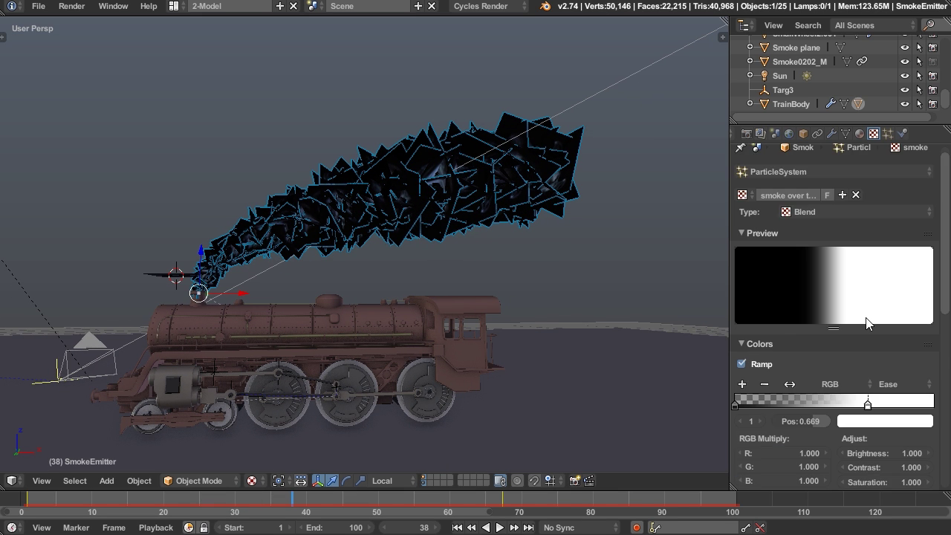
Review the blend texture's colour ramp, mapping and influence settings, and view the smoke trail from the front.
scroll(866, 327, "down", 11)
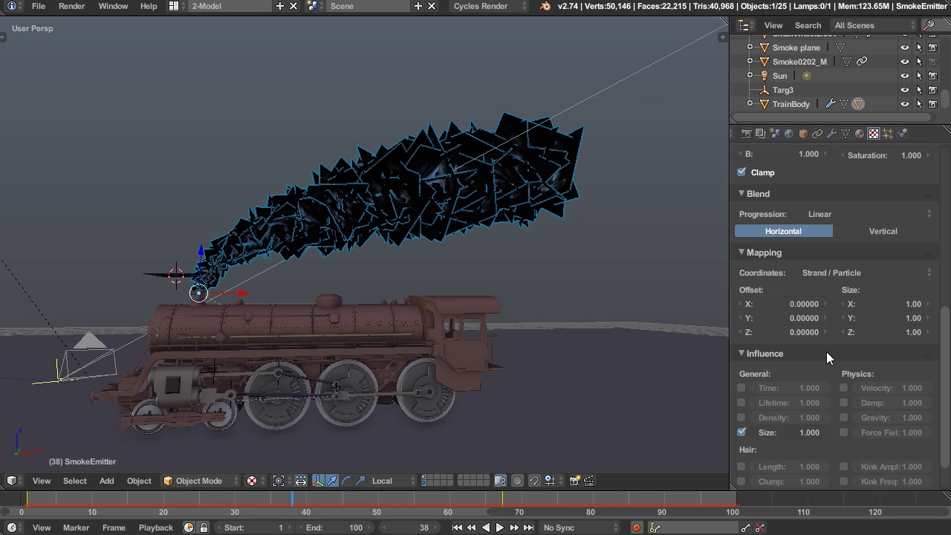
scroll(847, 349, "down", 1)
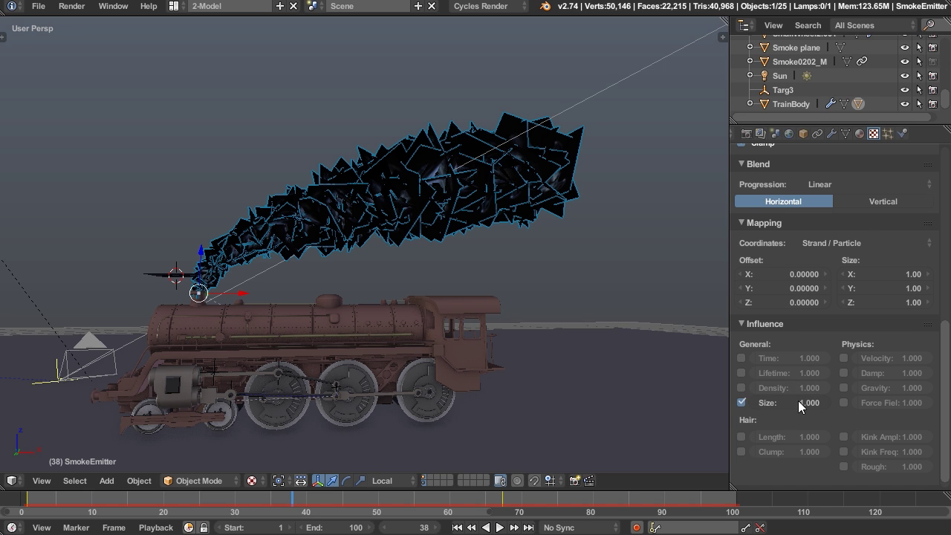
scroll(820, 383, "up", 9)
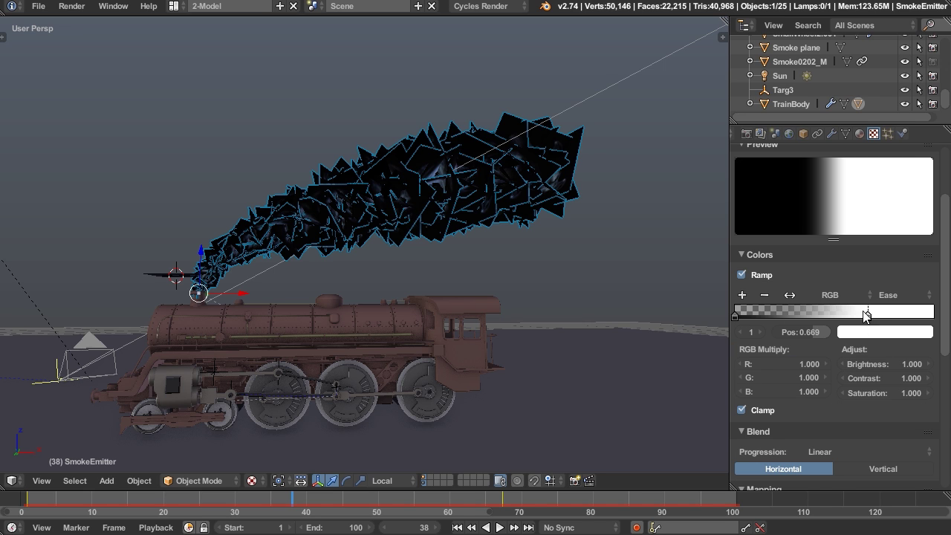
scroll(850, 382, "down", 8)
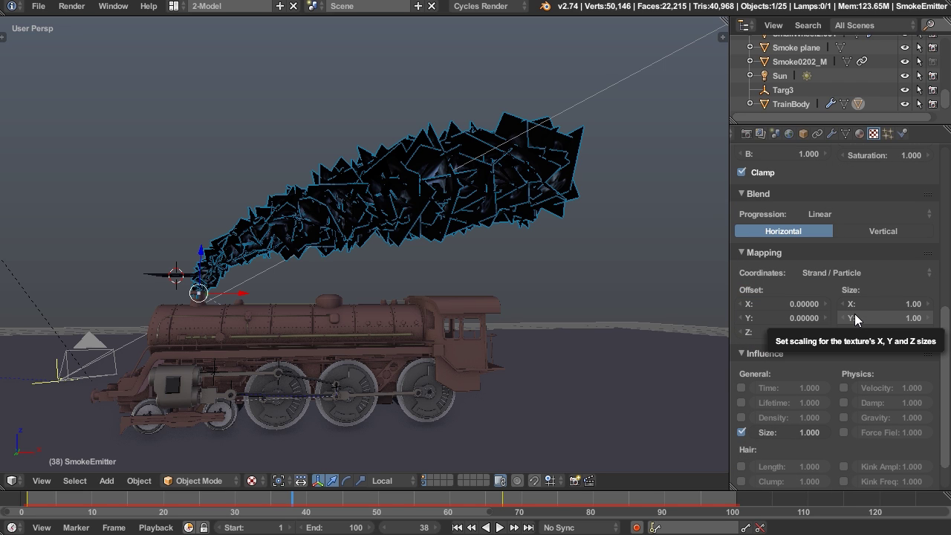
scroll(847, 372, "down", 3)
scroll(847, 420, "up", 6)
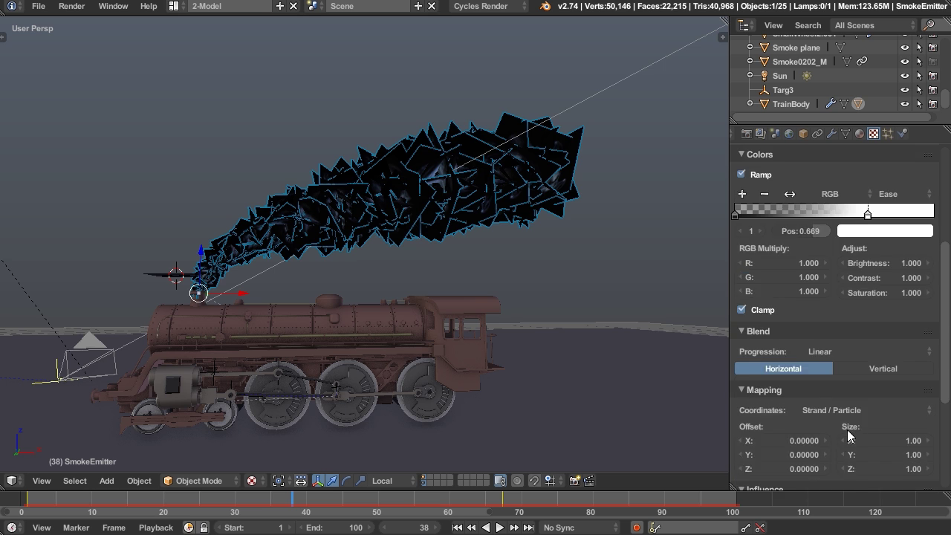
scroll(847, 432, "up", 5)
key("KP_3")
key("KP_1")
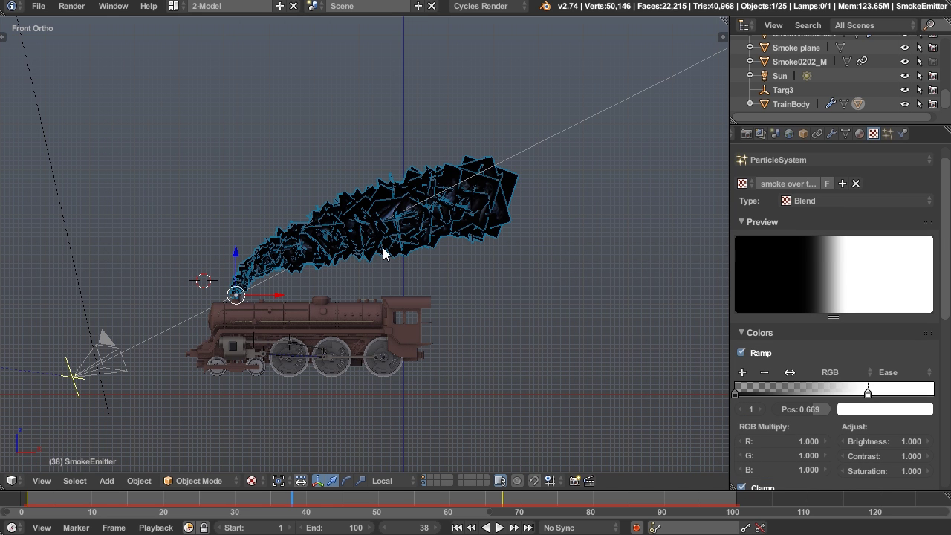
middle_click_drag(363, 283, 411, 283, "shift")
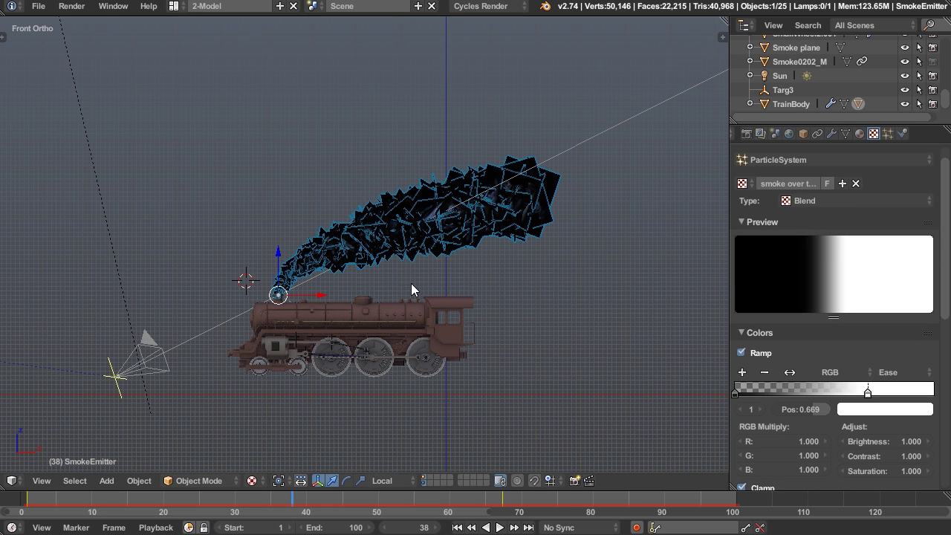
Switch to the 3-Material screen layout and set the camera viewport's shading to Rendered.
left_click(173, 6)
left_click(200, 57)
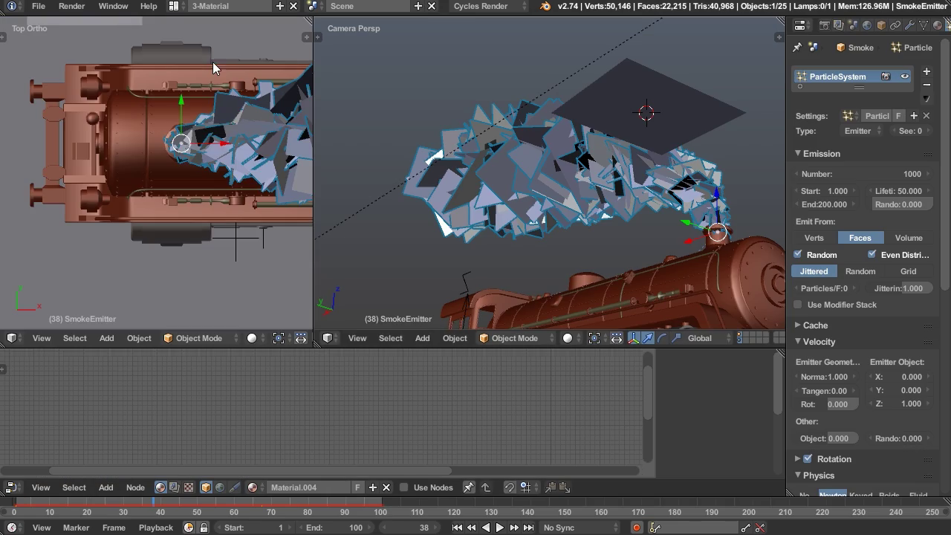
key("KP_7")
left_click(571, 339)
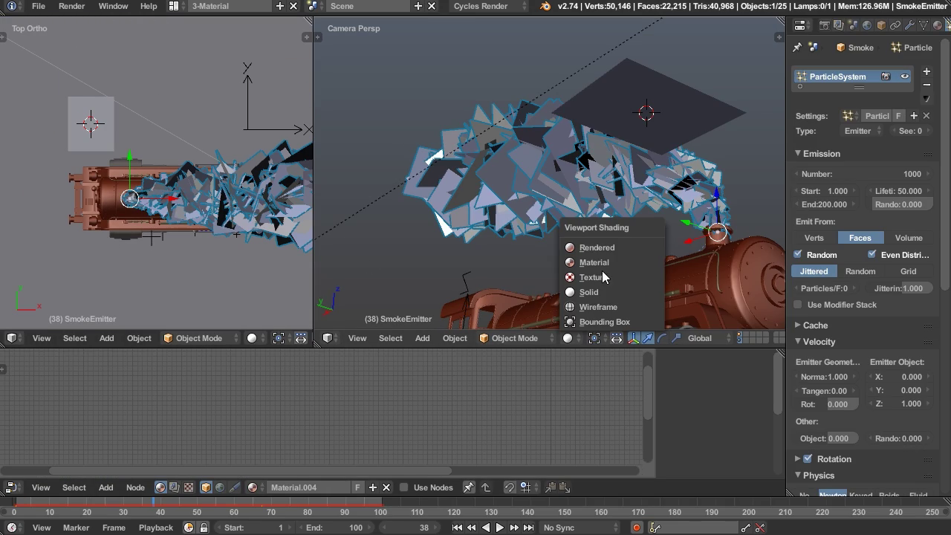
left_click(610, 250)
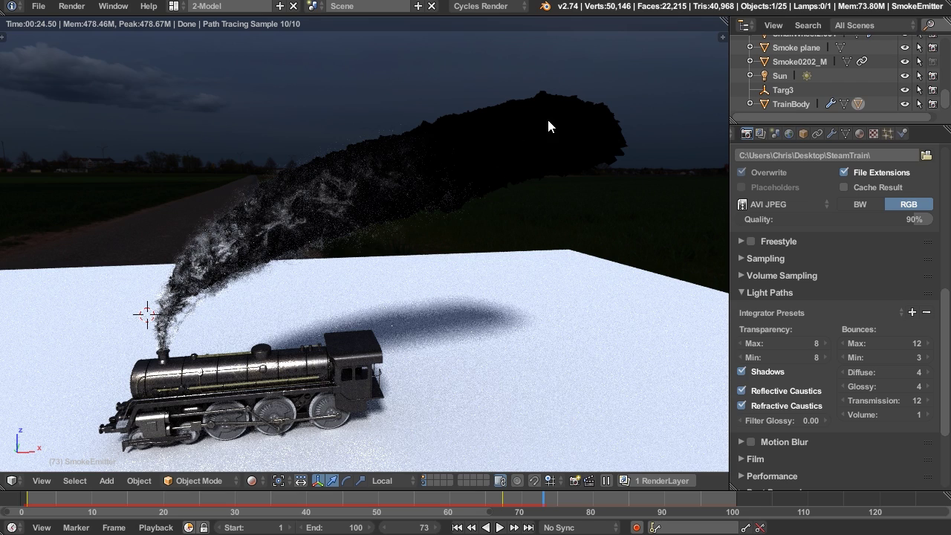
Set both the maximum and minimum transparency bounces of the render's light paths to 150.
middle_click_drag(599, 238, 576, 237)
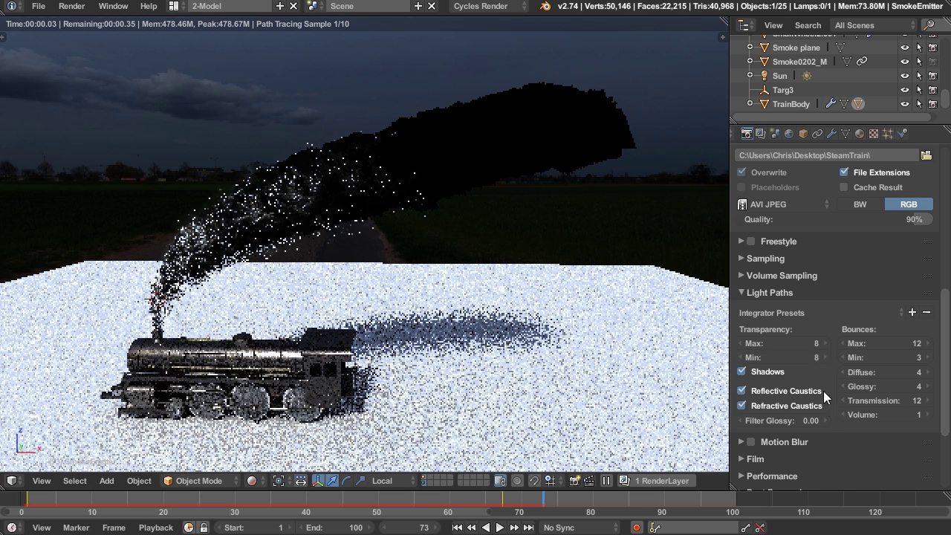
scroll(830, 359, "up", 2)
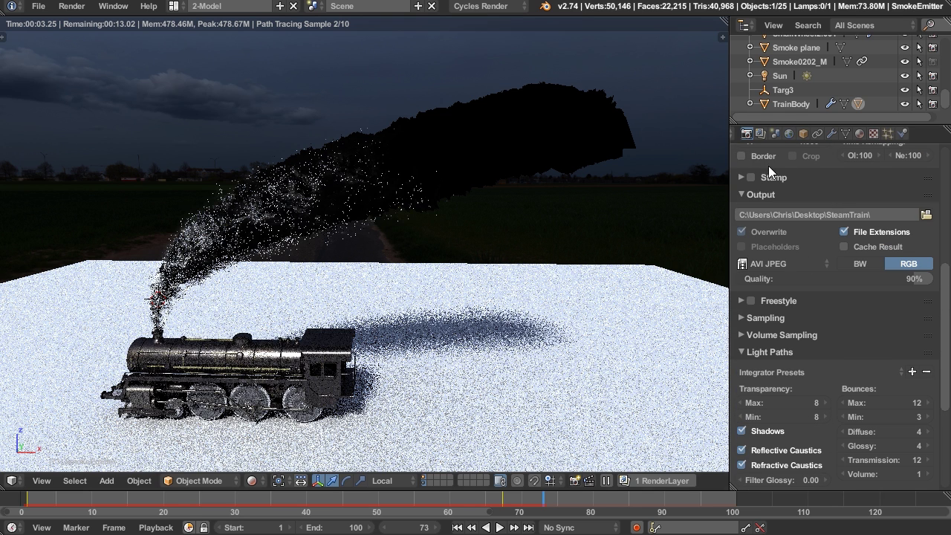
scroll(806, 309, "down", 1)
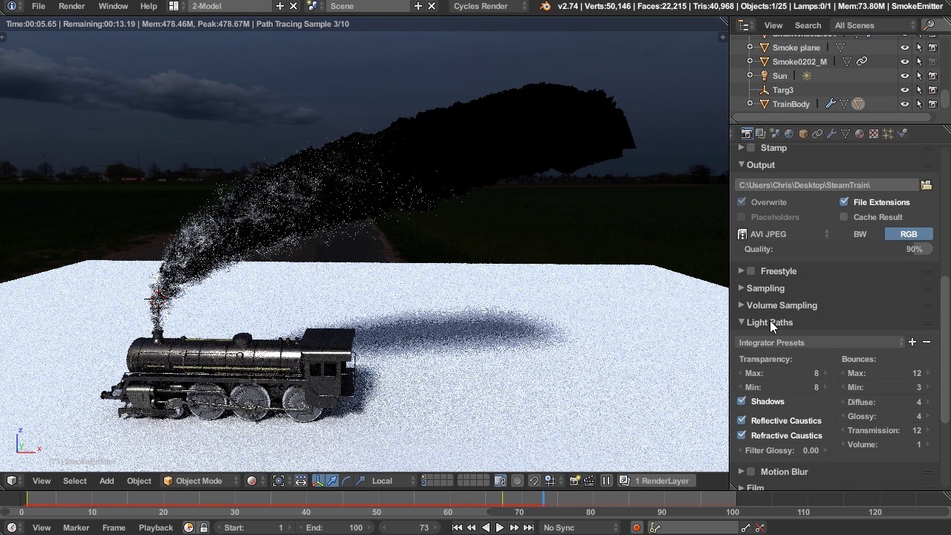
scroll(828, 357, "down", 2)
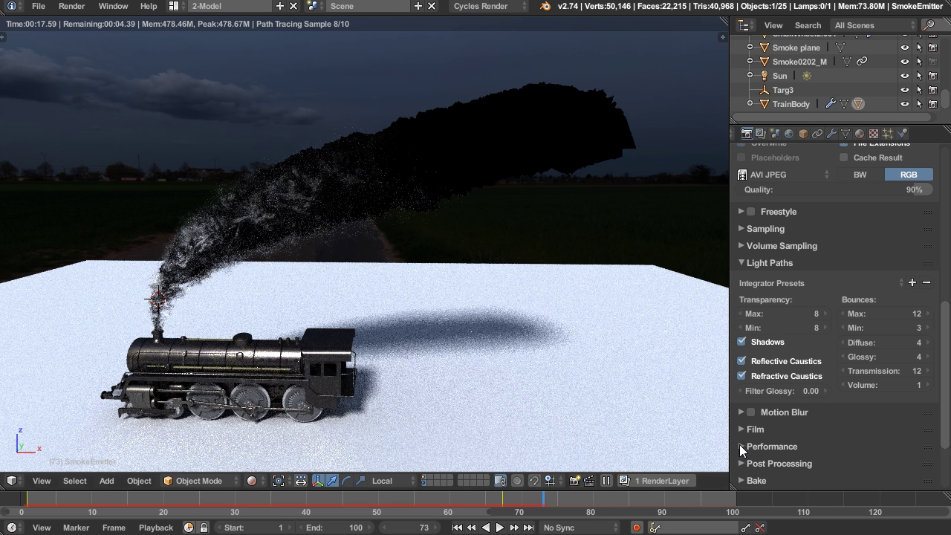
left_click(802, 283)
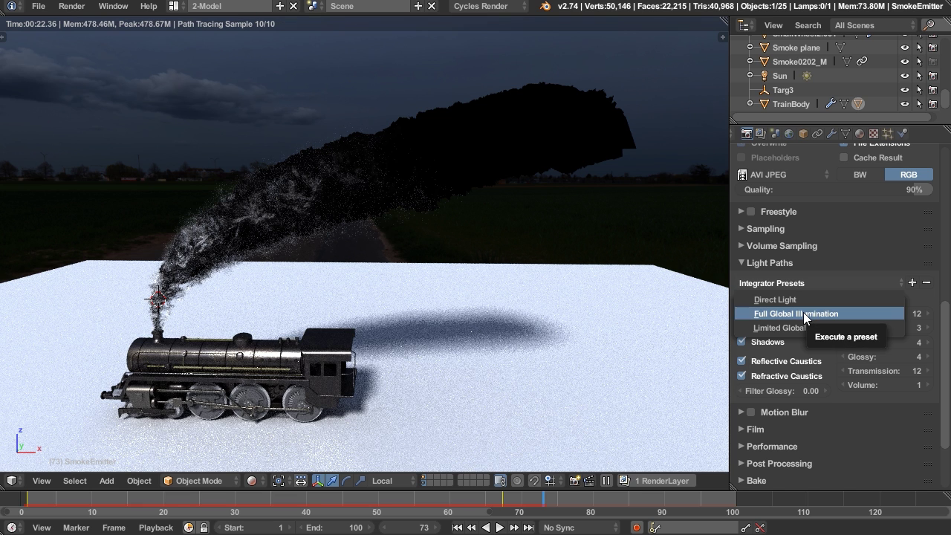
left_click(805, 314)
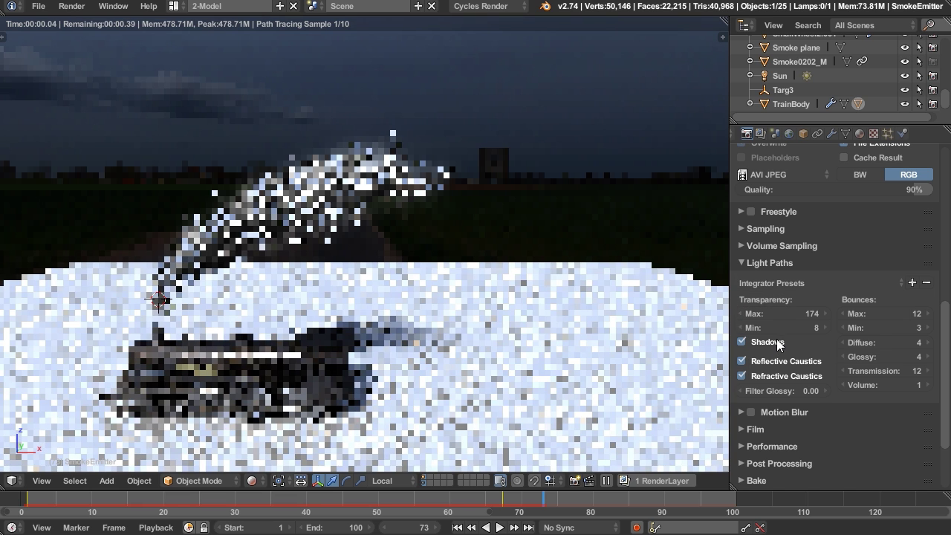
left_click(804, 313)
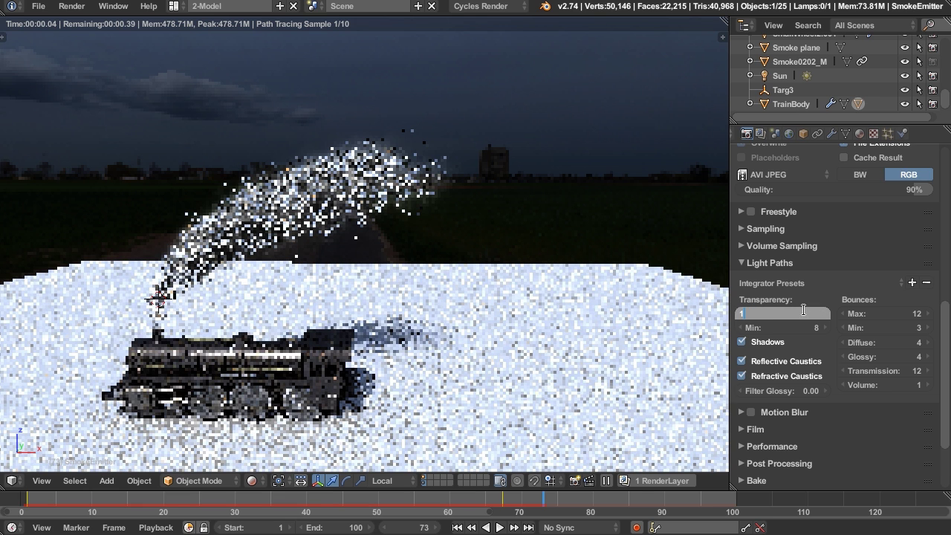
type("150")
left_click(790, 327)
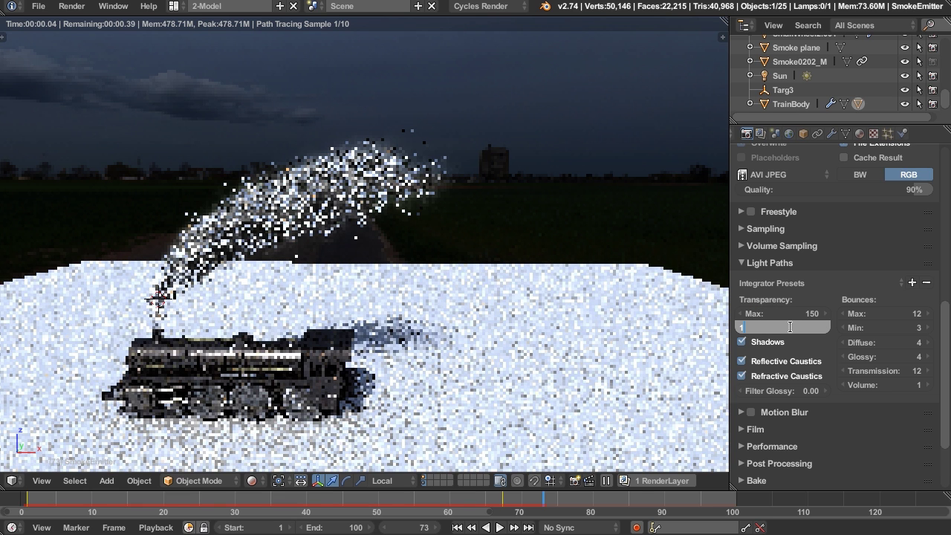
type("150")
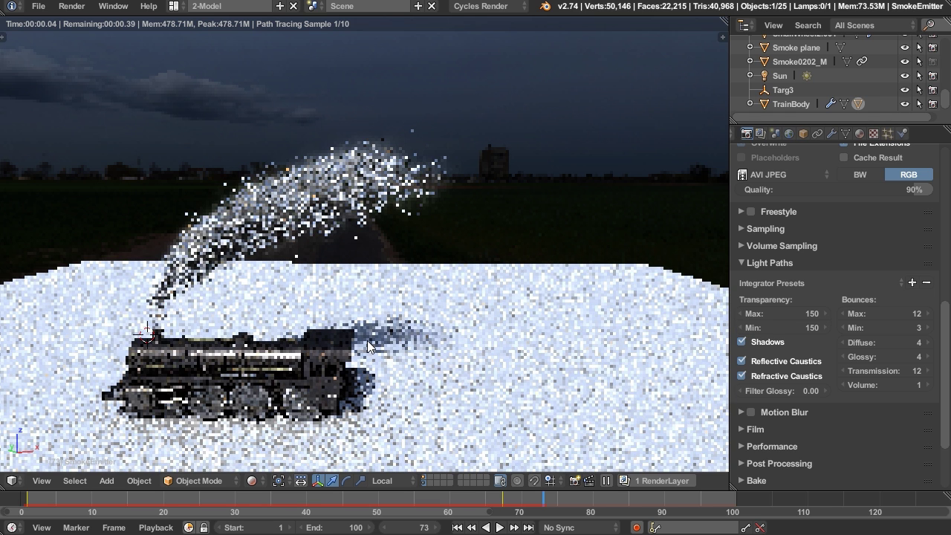
key("Return")
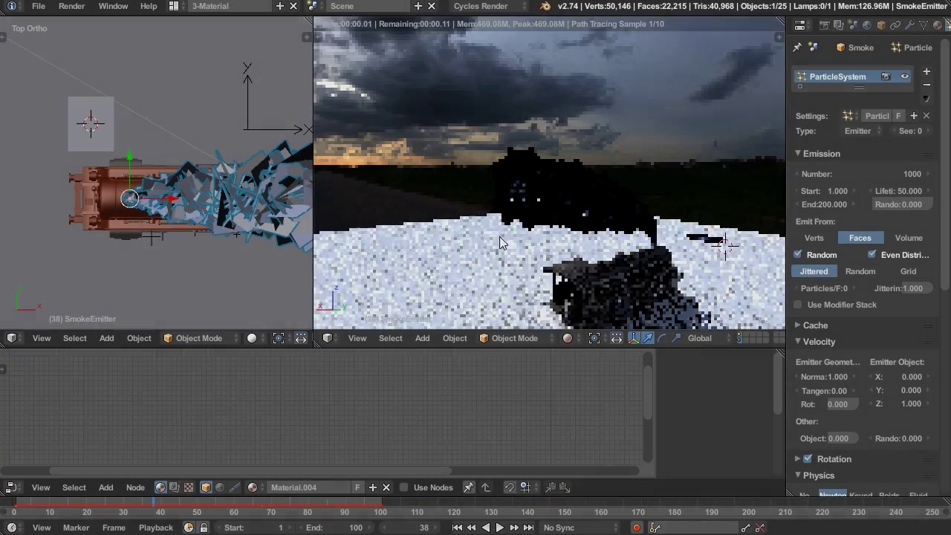
Select the smoke plane beside the locomotive and enlarge the node editor to show its material nodes.
middle_click_drag(499, 236, 468, 230)
scroll(606, 230, "up", 2)
middle_click_drag(632, 223, 631, 198)
scroll(606, 212, "up", 1)
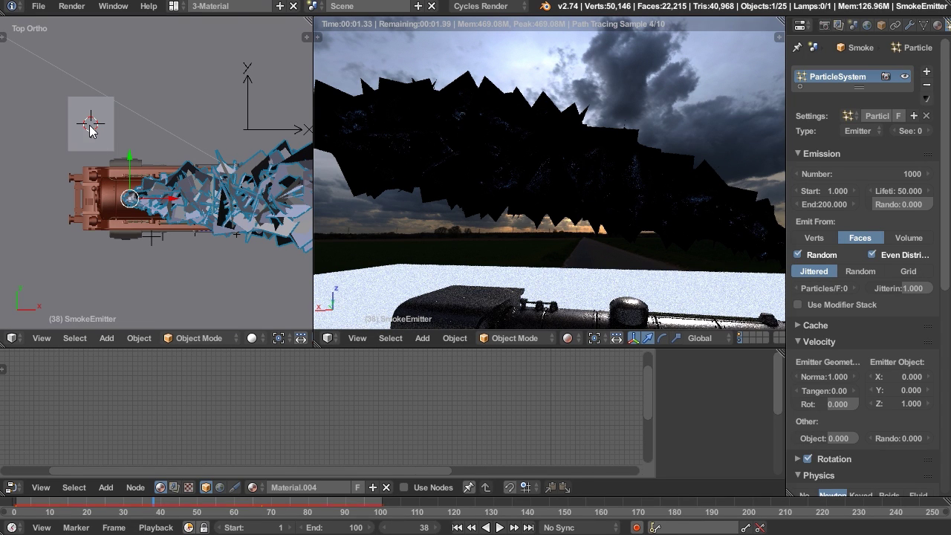
right_click(90, 125)
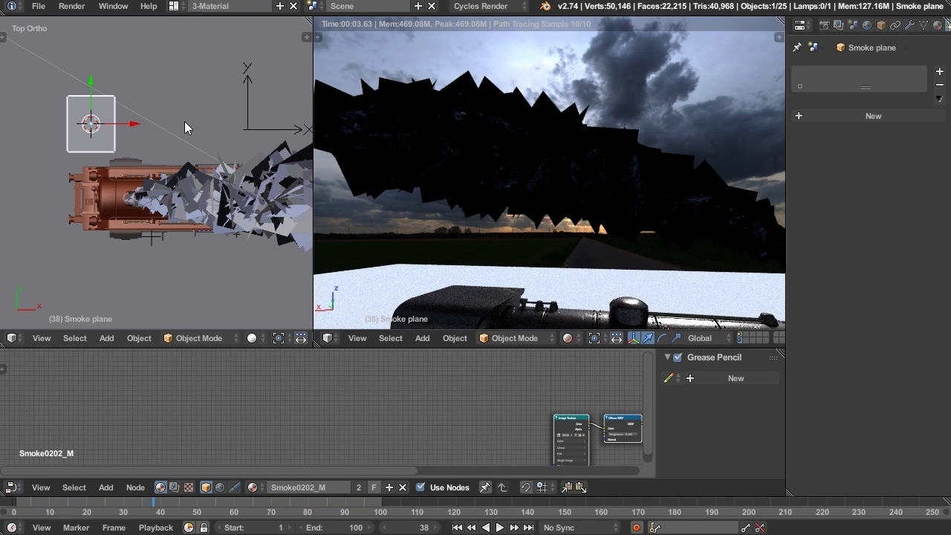
left_click(474, 339)
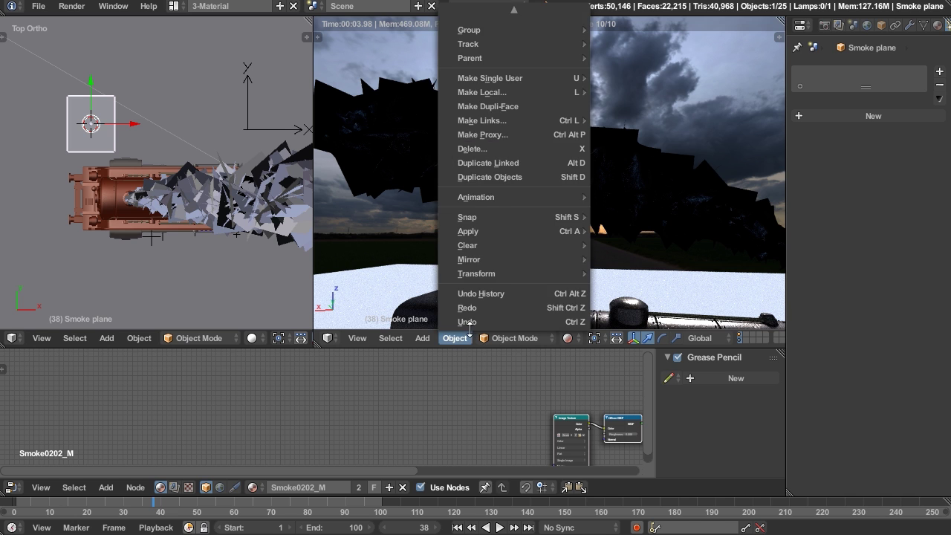
left_click_drag(361, 348, 361, 281)
middle_click_drag(494, 390, 267, 364)
scroll(266, 361, "up", 3)
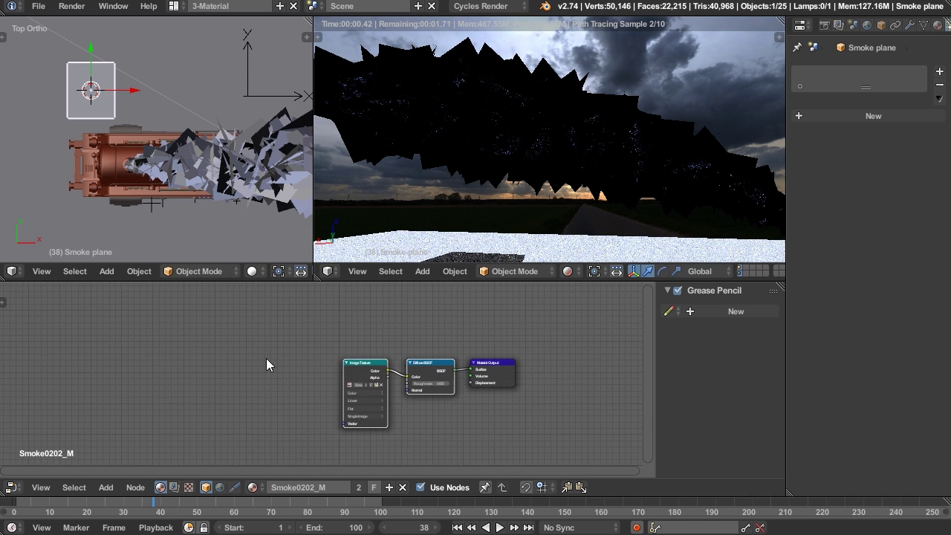
scroll(401, 359, "up", 3)
Spread out the smoke material's nodes and disconnect the Image Texture from the Diffuse BSDF's colour.
left_click_drag(350, 360, 81, 359)
left_click_drag(431, 373, 267, 383)
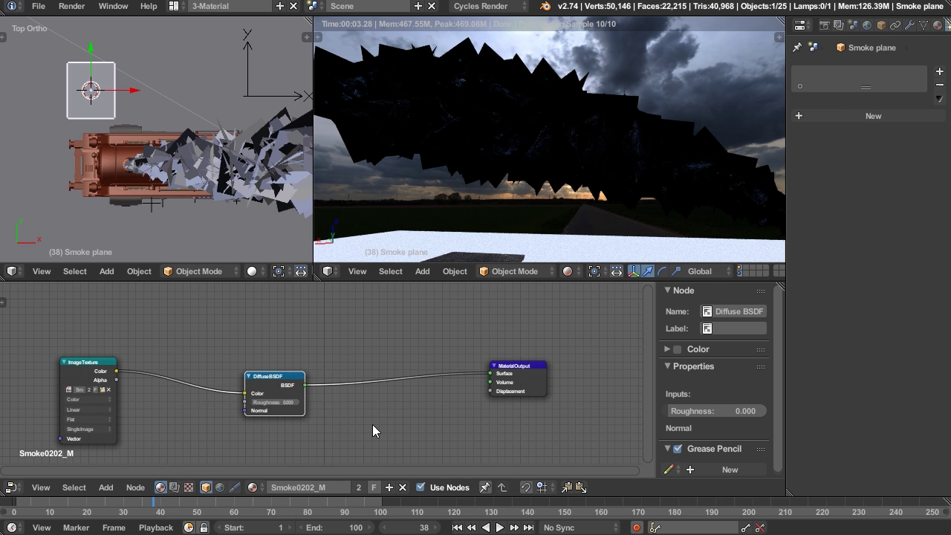
middle_click_drag(373, 425, 400, 404)
scroll(375, 397, "up", 2)
left_click_drag(254, 369, 163, 341)
left_click_drag(66, 343, 189, 456)
scroll(334, 366, "up", 2)
left_click_drag(300, 349, 285, 388)
middle_click_drag(454, 351, 434, 361)
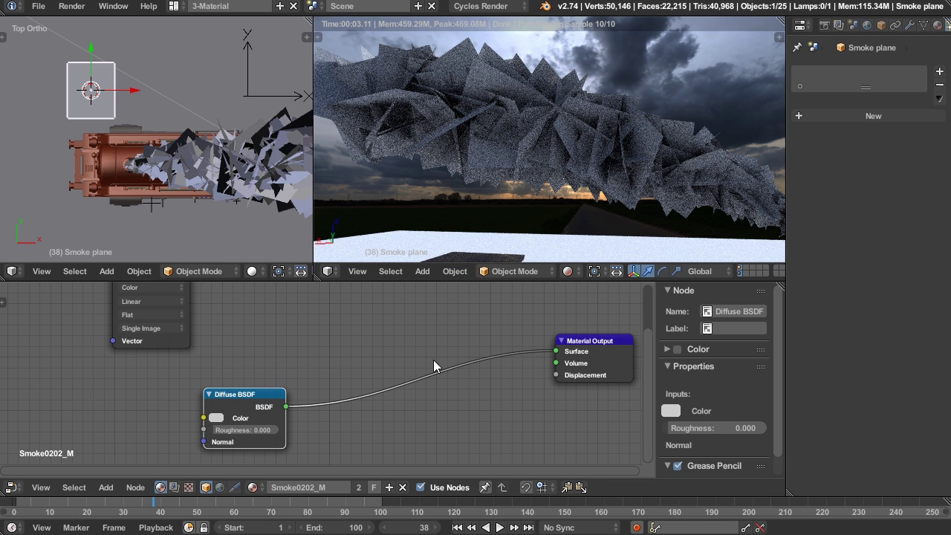
Insert a Mix Shader between the Diffuse BSDF and the Material Output.
key("shift+a")
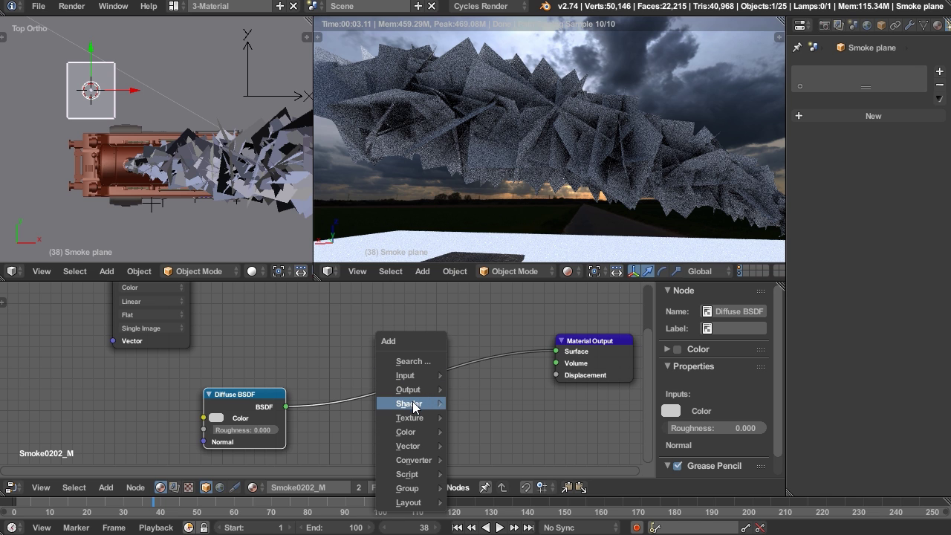
mouse_move(416, 404)
left_click(505, 151)
left_click(435, 340)
Add a Transparent BSDF and connect it to the Mix Shader's second shader input.
middle_click_drag(357, 443, 387, 339)
key("shift+a")
mouse_move(389, 335)
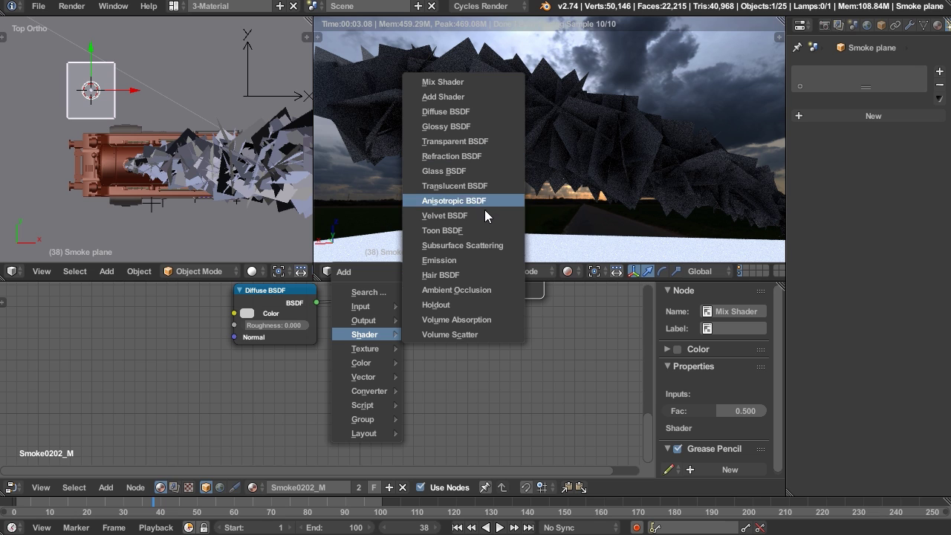
left_click(455, 141)
left_click_drag(400, 447, 455, 399)
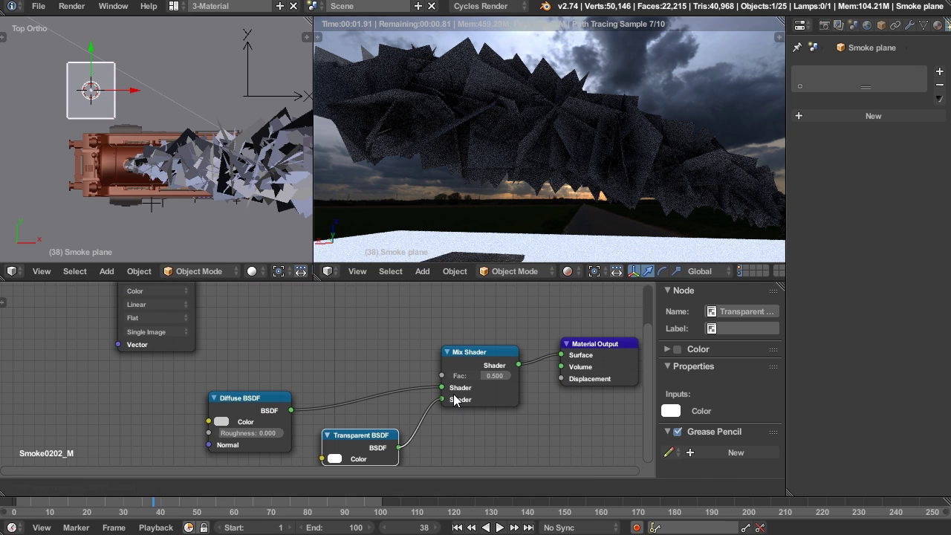
Connect the Image Texture's Color output to the Mix Shader's Fac input.
middle_click_drag(340, 342, 375, 424)
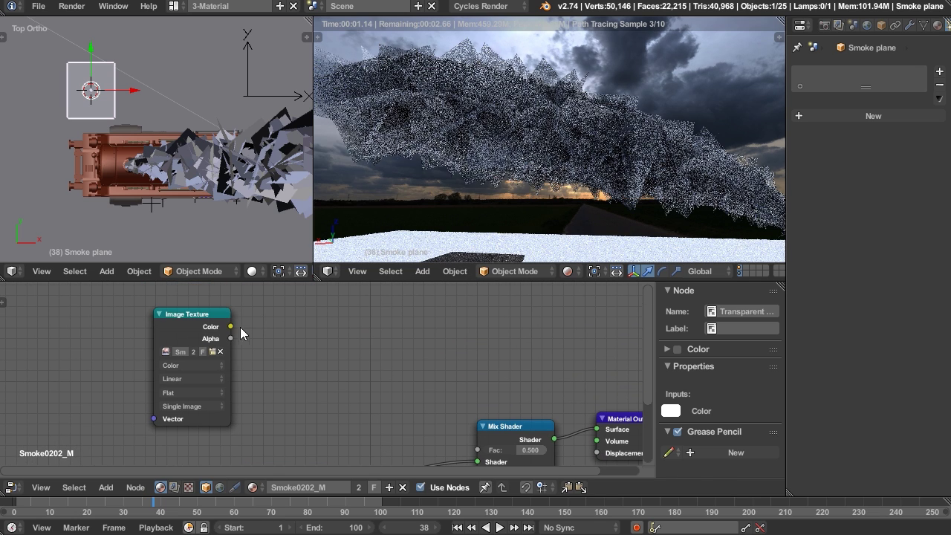
left_click_drag(231, 326, 477, 449)
scroll(341, 398, "up", 2)
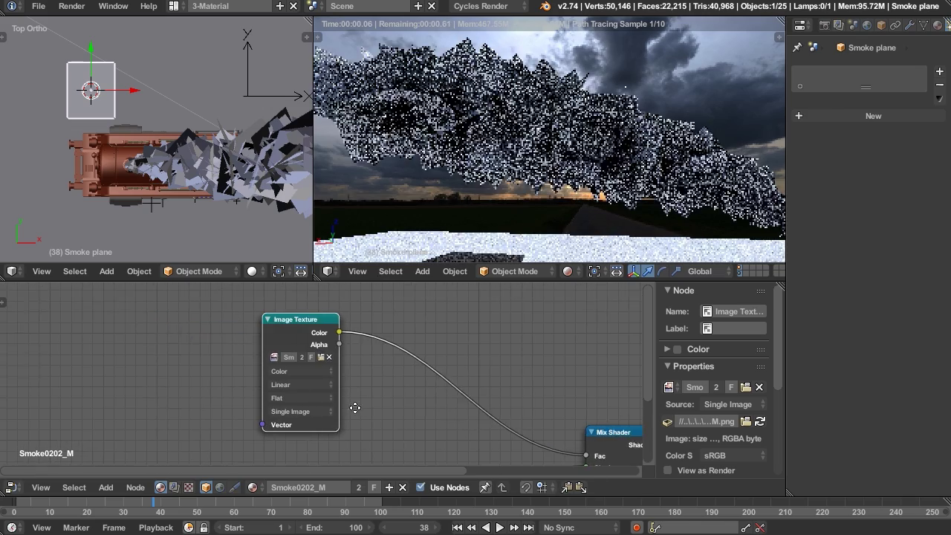
Set the smoke Image Texture node's color space to Non-Color Data.
left_click(306, 363)
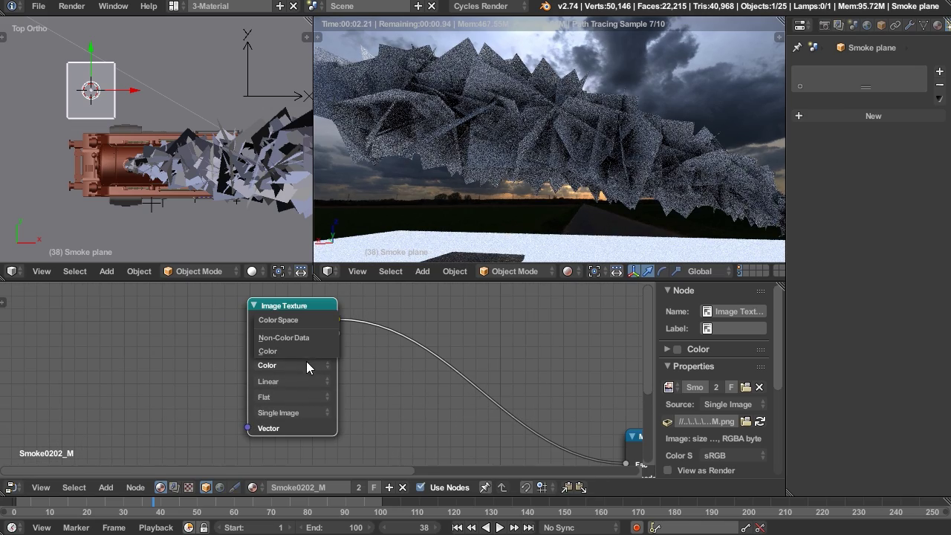
left_click(307, 335)
middle_click_drag(420, 346, 279, 275)
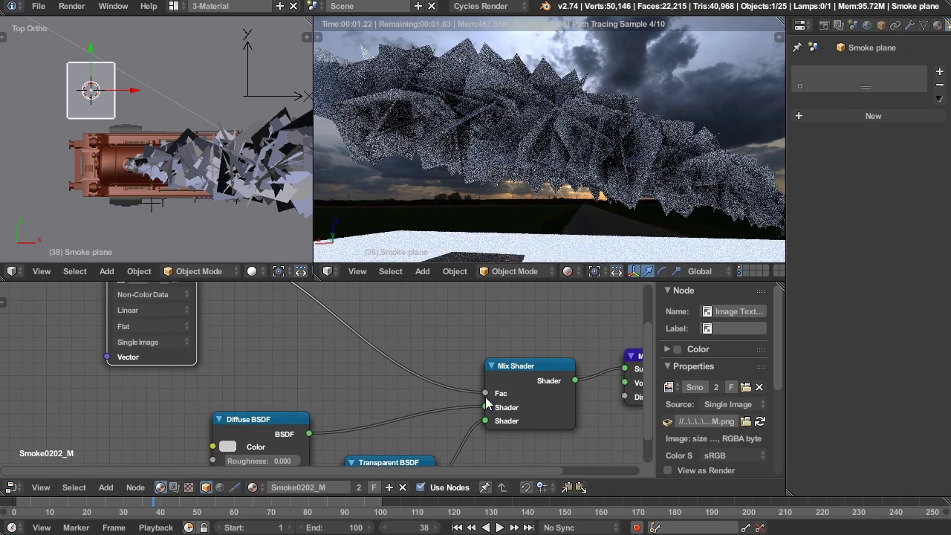
Swap the Mix Shader inputs so Transparent BSDF feeds the first and Diffuse BSDF the second, and place the Transparent node above the Diffuse.
mouse_move(486, 419)
left_mouse_down()
mouse_move(473, 422)
mouse_move(486, 406)
left_mouse_up()
middle_click_drag(422, 463, 471, 398)
left_click_drag(448, 400, 323, 300)
mouse_move(598, 206)
middle_mouse_down()
mouse_move(542, 203)
mouse_move(598, 192)
mouse_move(568, 201)
mouse_move(617, 204)
middle_mouse_up()
scroll(541, 204, "down", 4)
scroll(541, 203, "up", 4)
middle_click_drag(454, 406, 423, 494)
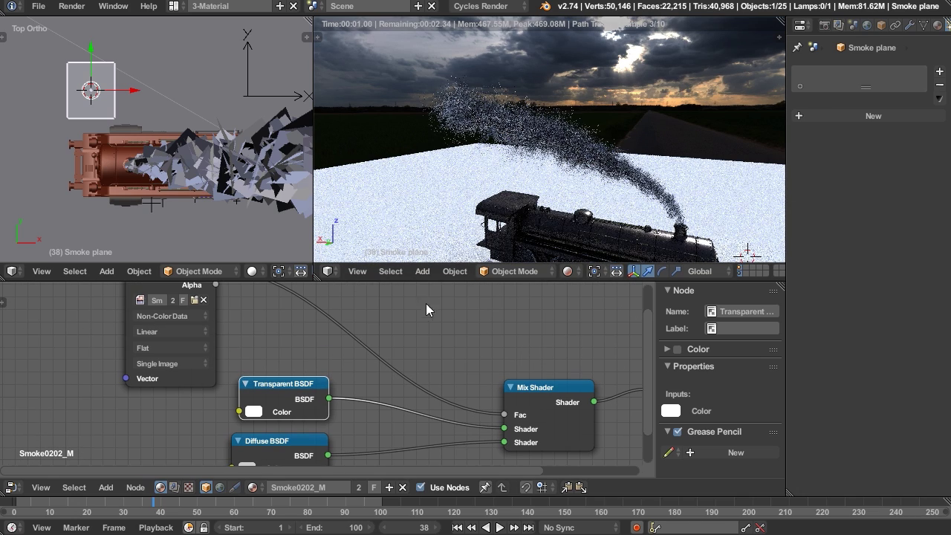
middle_click_drag(421, 433, 426, 456)
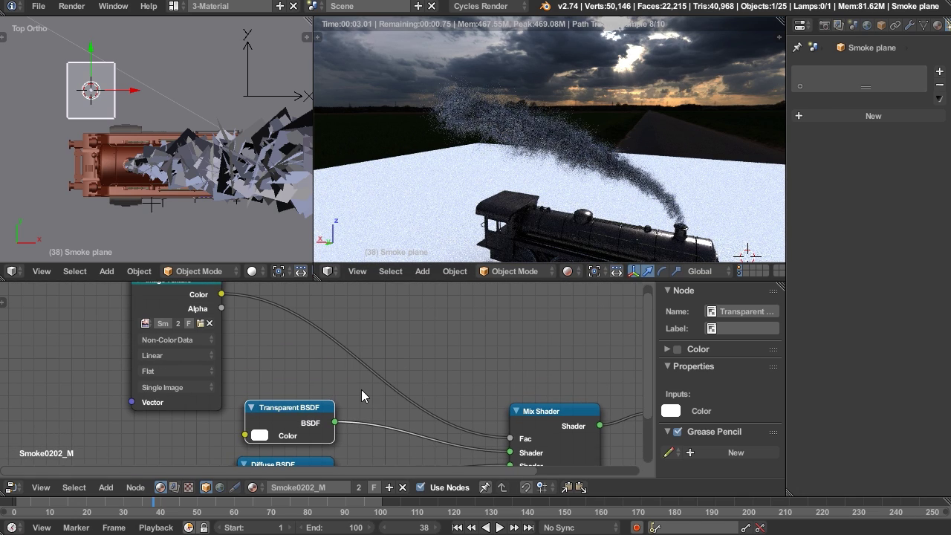
middle_click_drag(361, 389, 375, 415)
middle_click_drag(594, 205, 610, 190)
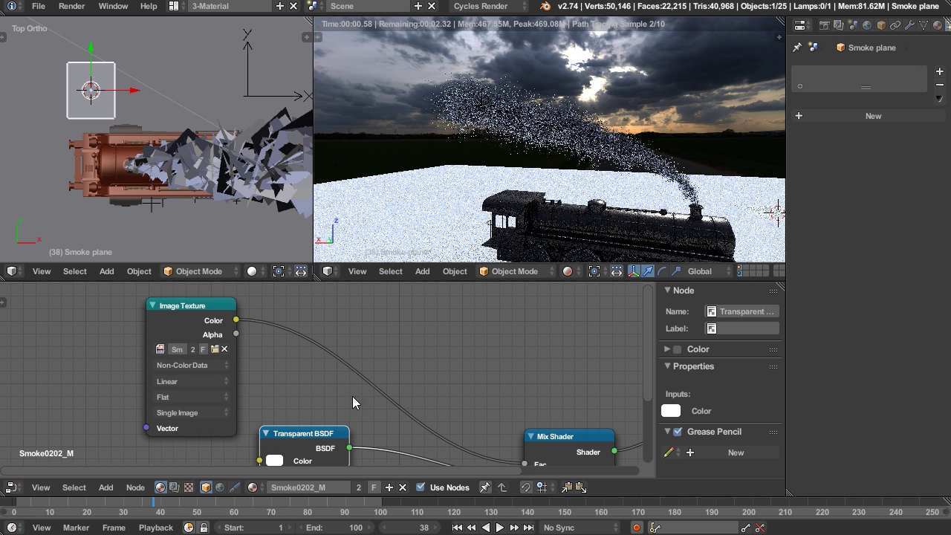
middle_click_drag(352, 396, 304, 370)
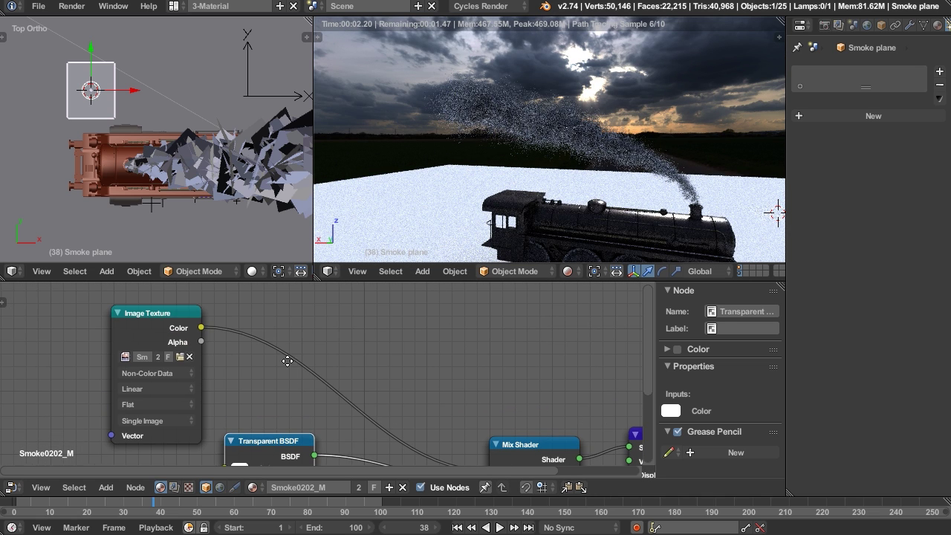
Move the Material Output and Image Texture nodes away from the Mix Shader to make room in the node tree.
left_click(173, 328)
middle_click_drag(462, 369, 265, 342)
left_click_drag(485, 410, 664, 367)
middle_click_drag(473, 406, 286, 381)
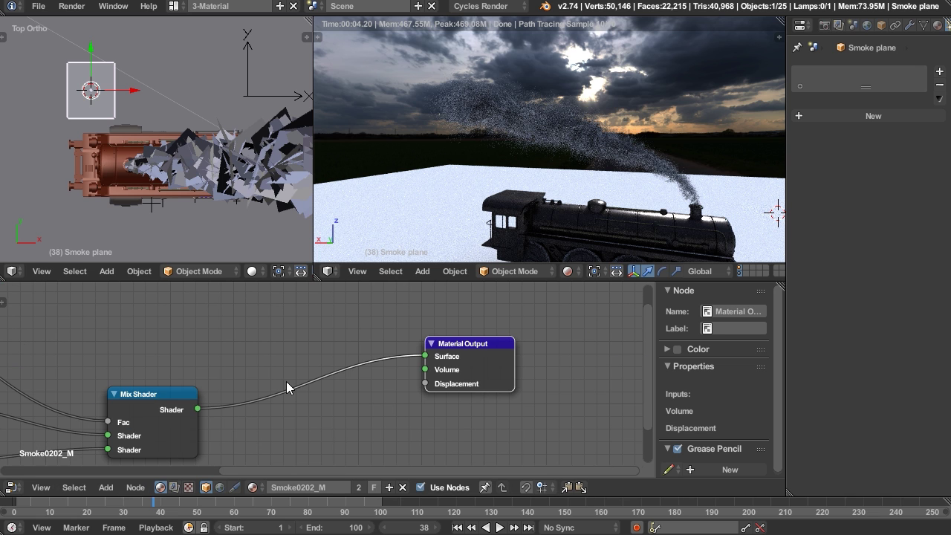
left_click_drag(485, 367, 586, 387)
scroll(364, 413, "down", 3)
middle_click_drag(284, 434, 551, 455)
left_click_drag(157, 322, 75, 306)
middle_click_drag(185, 317, 200, 371)
Add a Particle Info node above the Image Texture node.
key("shift+a")
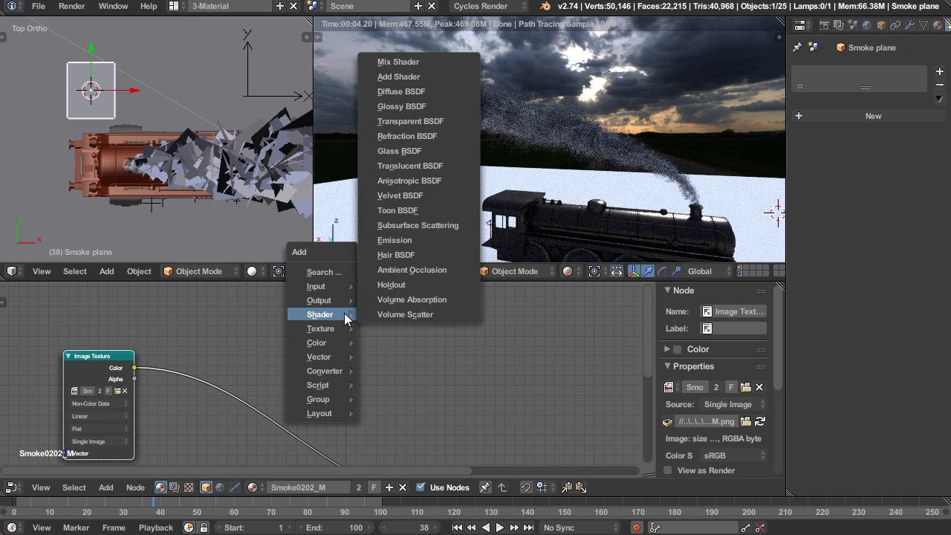
mouse_move(320, 291)
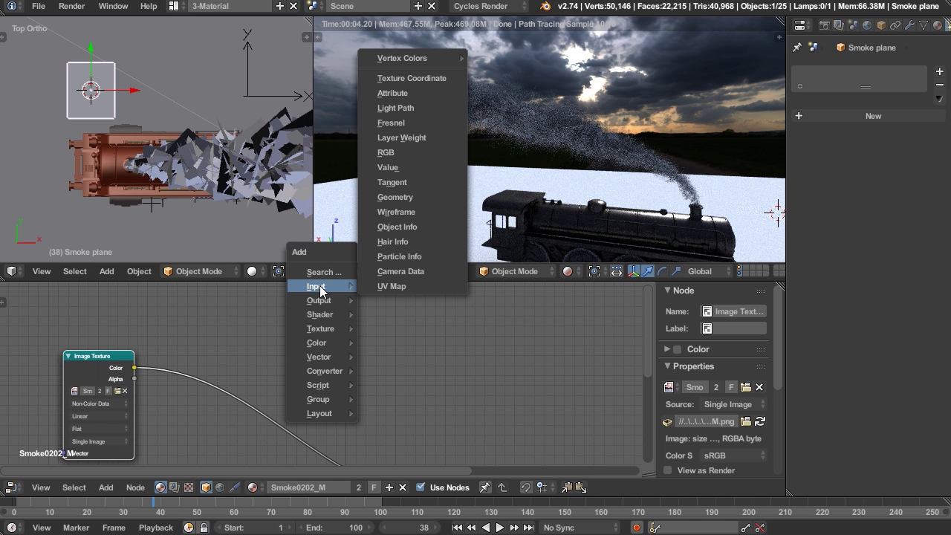
left_click(398, 257)
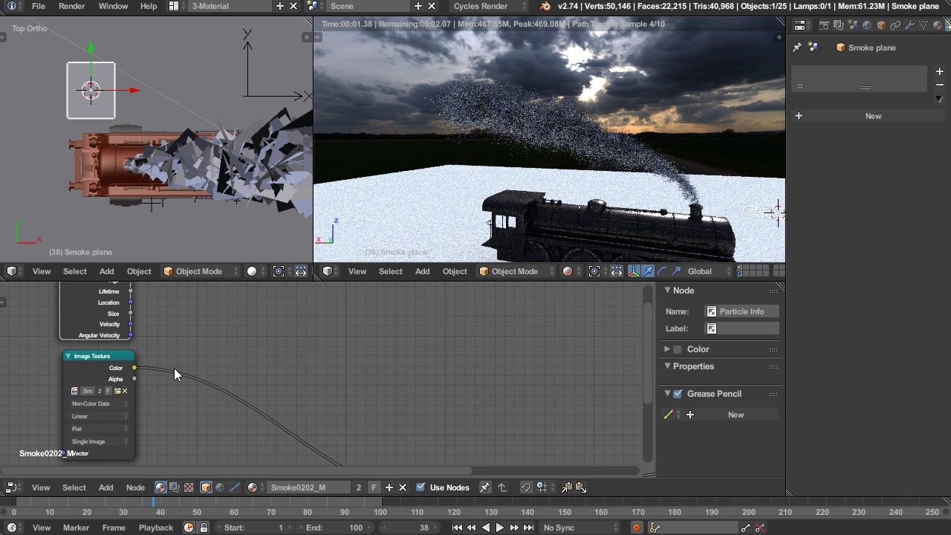
middle_click_drag(174, 367, 166, 398)
middle_click_drag(346, 373, 301, 362)
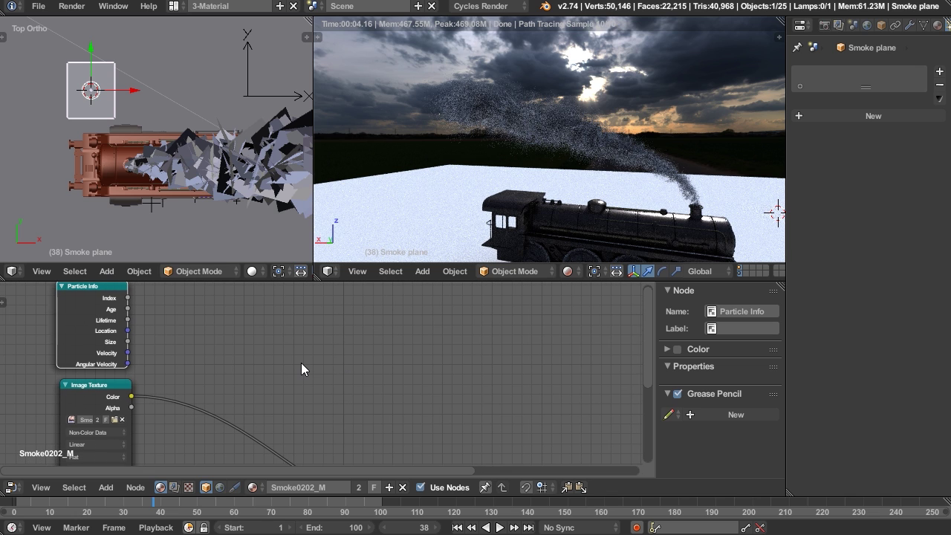
Add a Math node beside the Particle Info node.
key("shift+a")
mouse_move(302, 364)
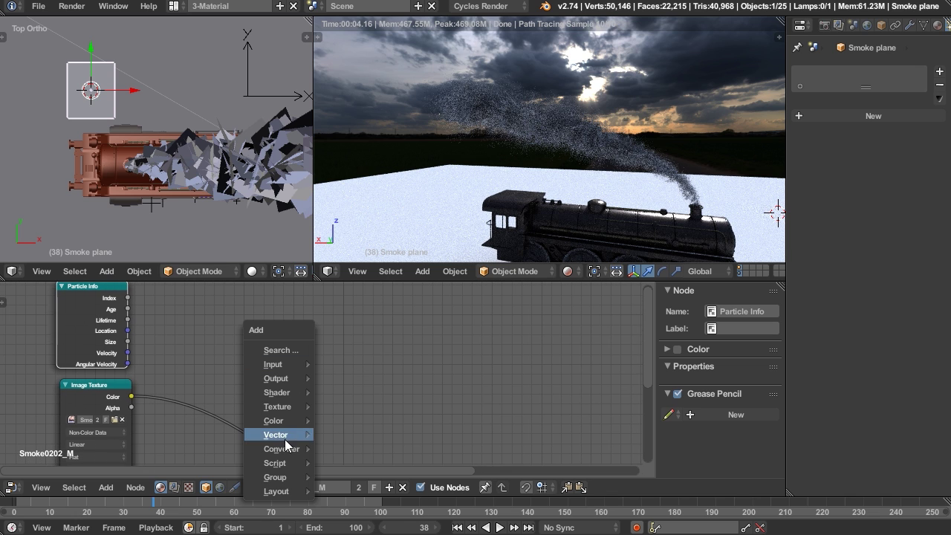
mouse_move(275, 449)
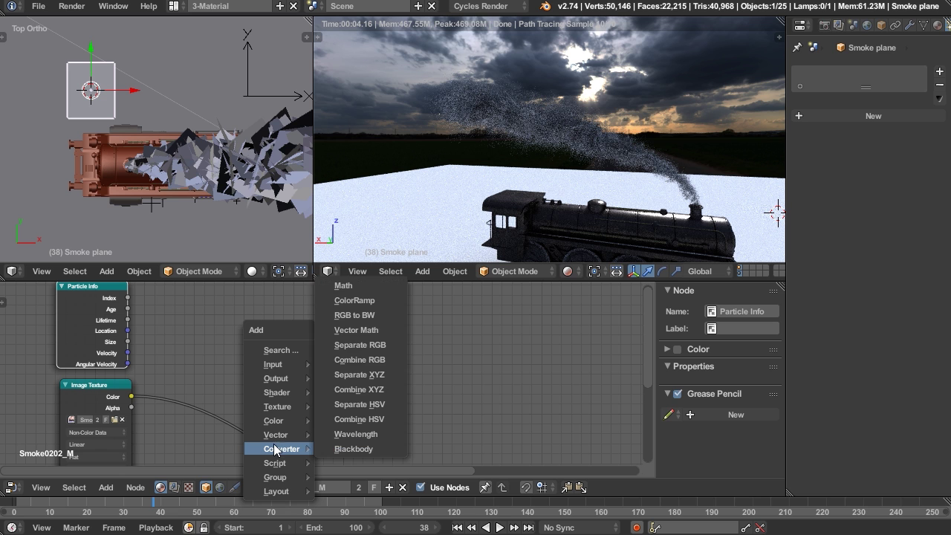
left_click(360, 287)
left_click(186, 300)
middle_click_drag(133, 352, 167, 360)
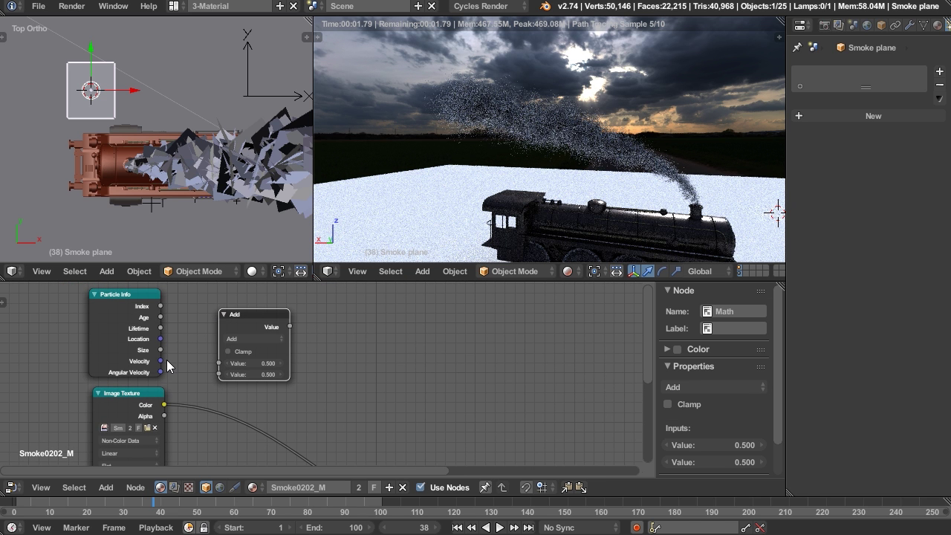
Connect Particle Info's Lifetime to the Math node's first value and preview the Math output on the smoke.
left_click_drag(161, 327, 219, 364)
left_click(260, 321, "ctrl+shift")
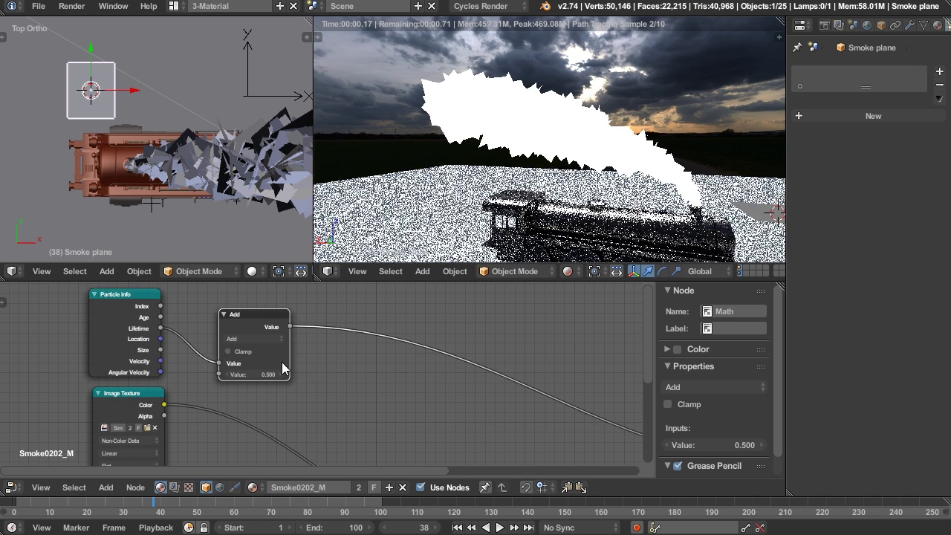
scroll(367, 394, "up", 2)
middle_click_drag(369, 398, 382, 434)
scroll(383, 433, "up", 1)
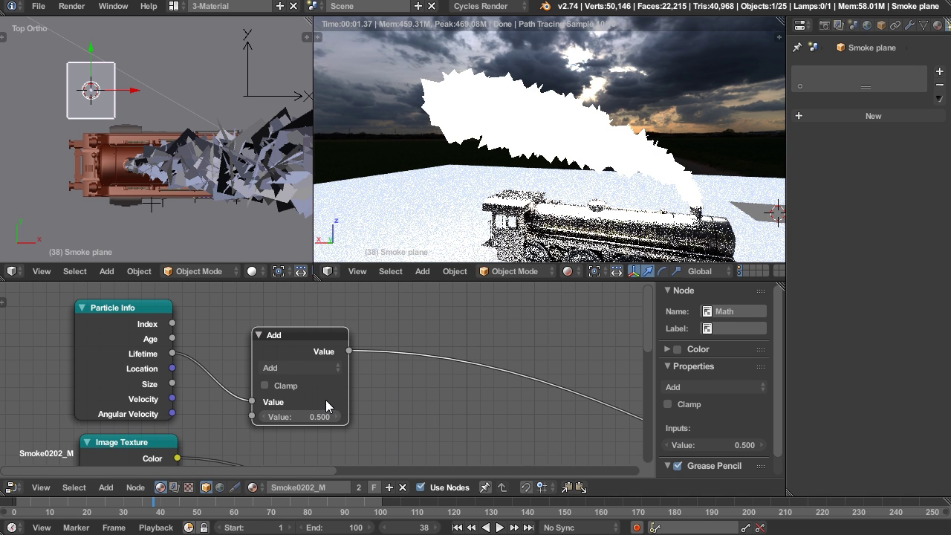
Preview the Particle Info node's Age and Lifetime outputs directly on the smoke planes.
left_click(148, 368, "ctrl+shift")
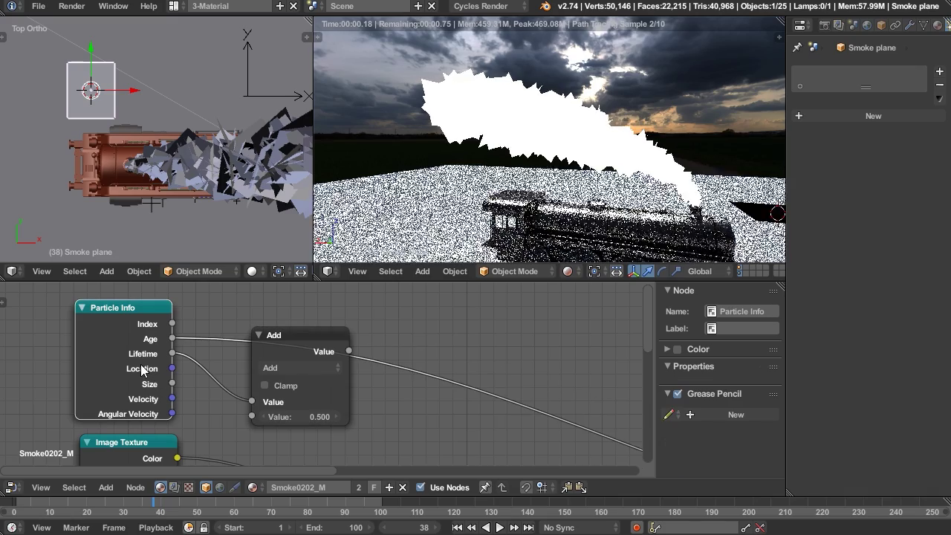
middle_click_drag(711, 134, 668, 170)
scroll(673, 206, "up", 1)
middle_click_drag(675, 212, 652, 213)
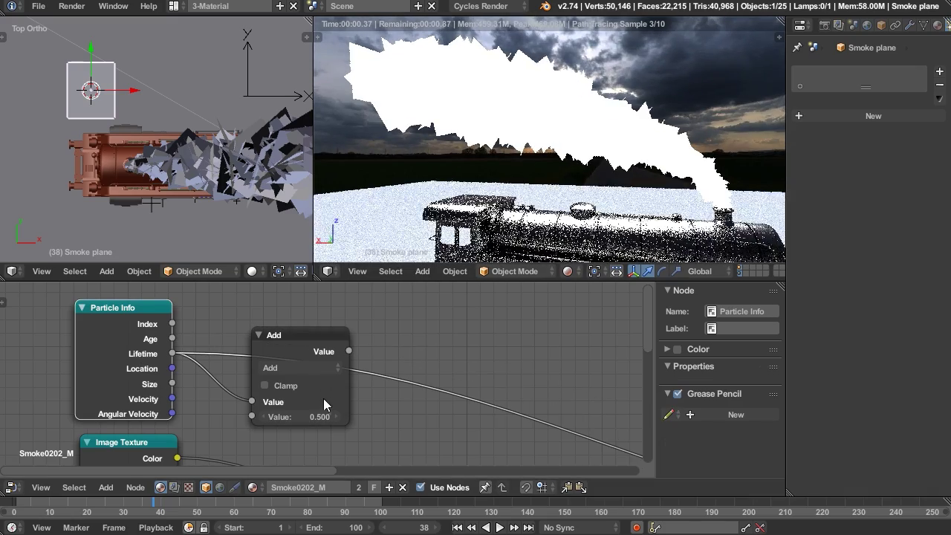
Preview the Math node, switch it to Divide, and feed Particle Info's Age into its first value instead of Lifetime.
left_click(301, 369, "ctrl+shift")
left_click(301, 369)
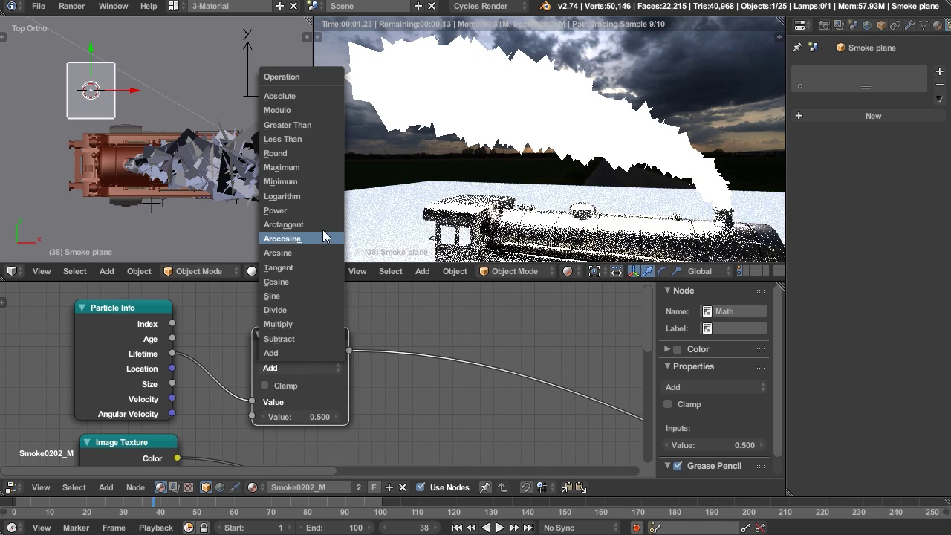
left_click(295, 311)
mouse_move(300, 417)
left_mouse_down()
mouse_move(389, 417)
mouse_move(291, 414)
left_mouse_up()
left_click_drag(171, 338, 199, 373)
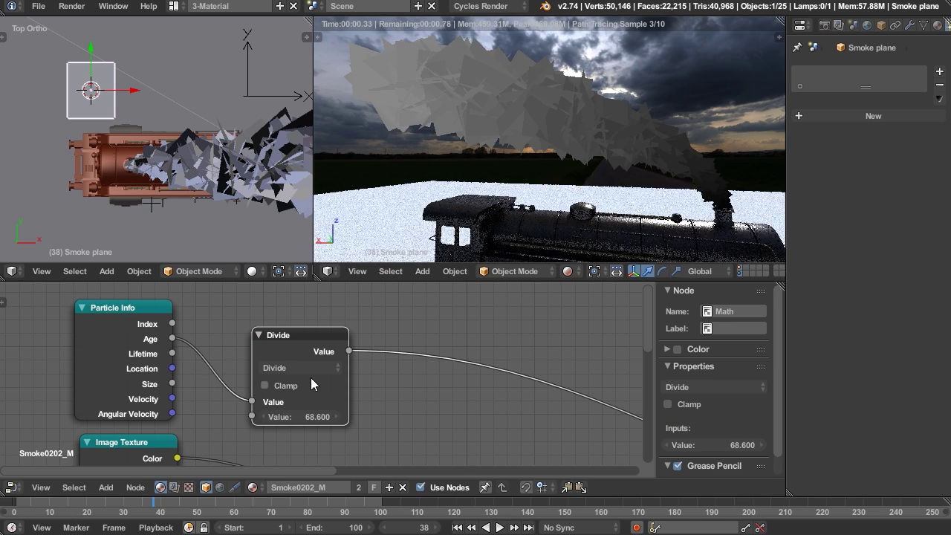
Set the Divide node's second value to 36.6.
left_click_drag(291, 417, 249, 417)
left_click(291, 416)
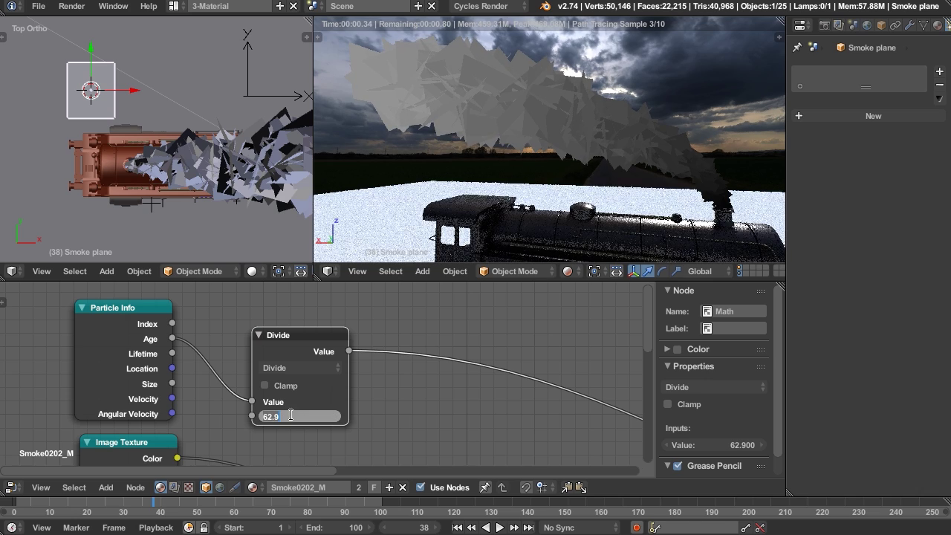
type("43.9")
key("Return")
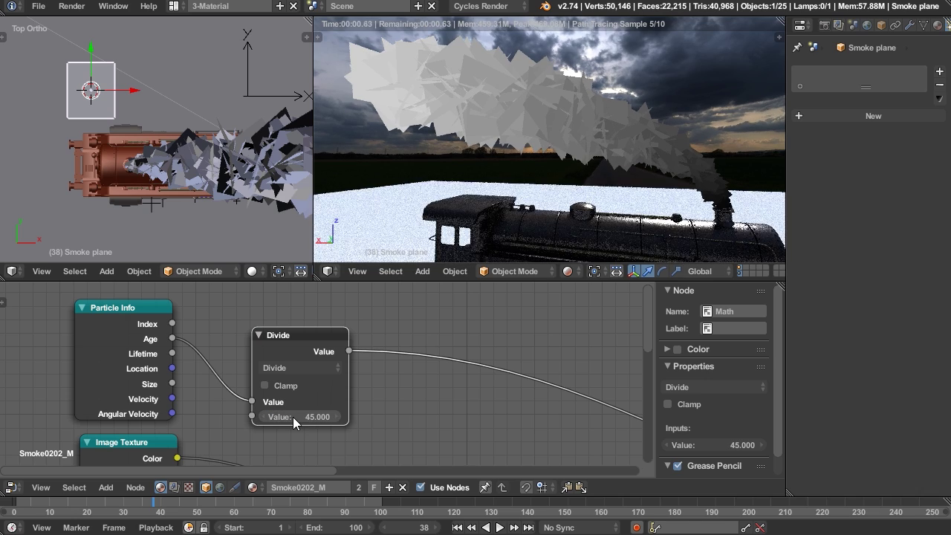
left_click_drag(292, 417, 225, 417)
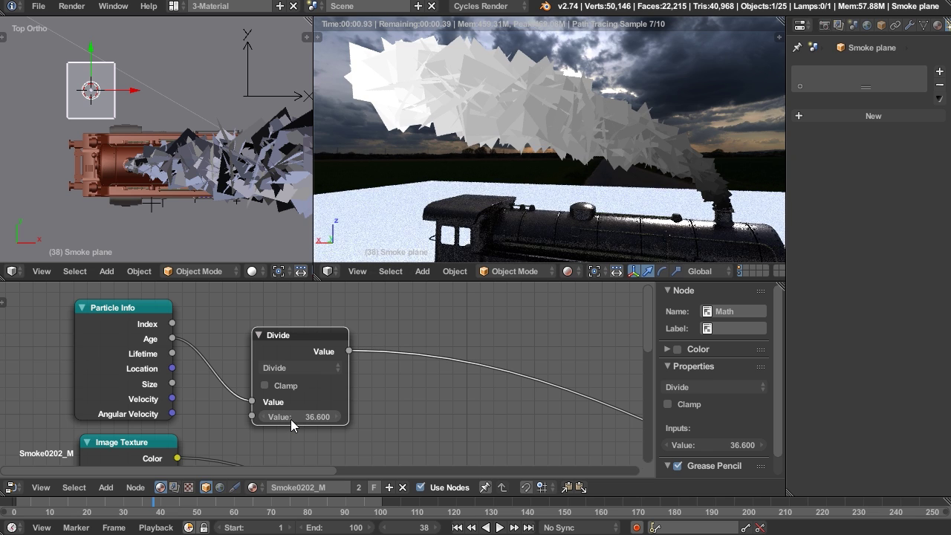
scroll(430, 372, "down", 2)
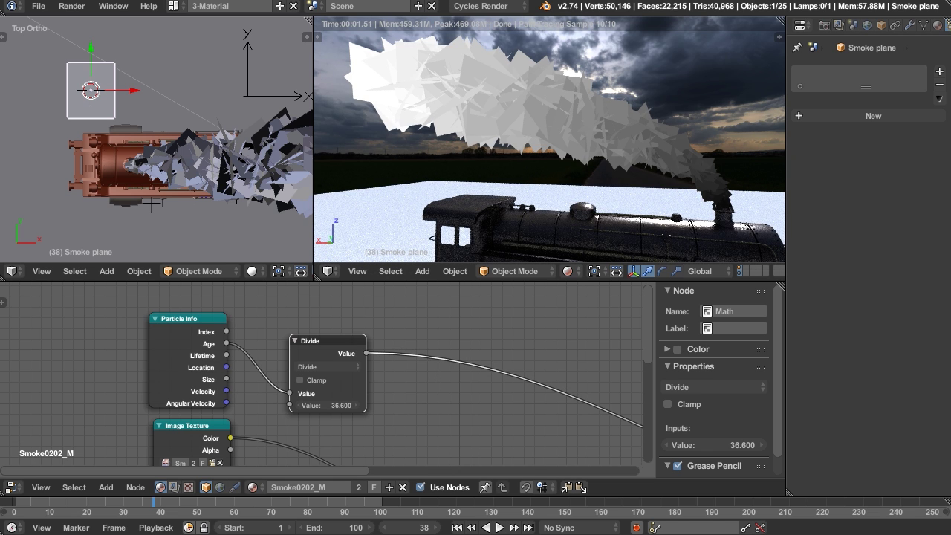
scroll(919, 23, "down", 2)
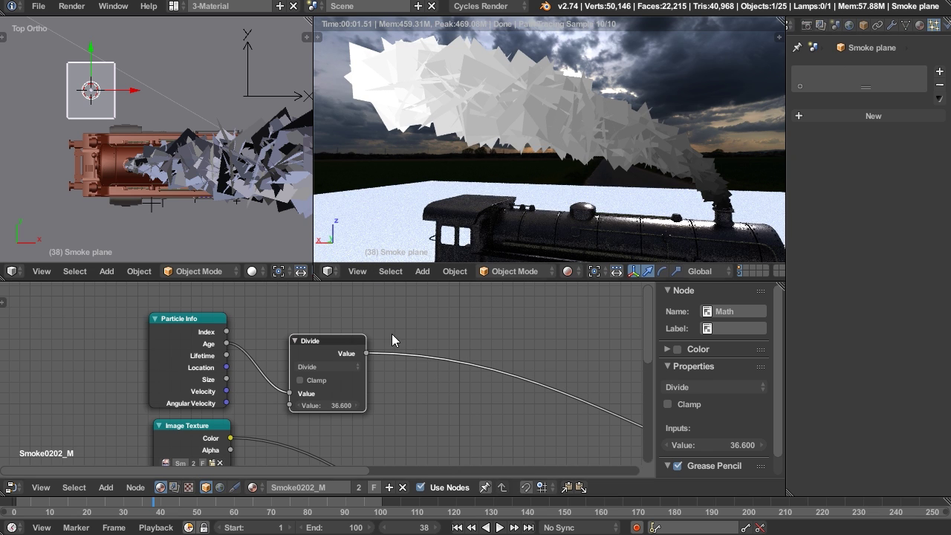
Insert a ColorRamp node on the link after the Divide node.
middle_click_drag(496, 414, 484, 421)
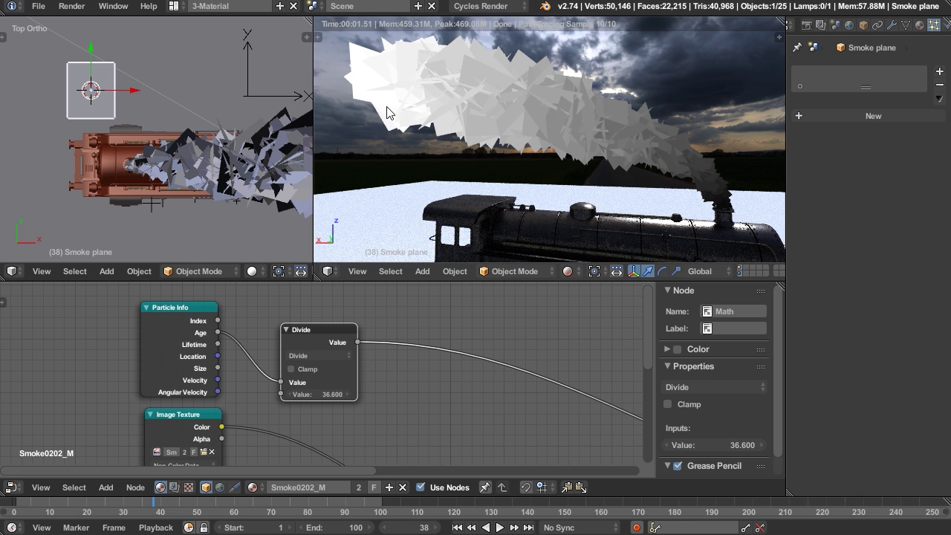
middle_click_drag(723, 175, 712, 153)
middle_click_drag(435, 441, 357, 425)
scroll(370, 426, "down", 1)
mouse_move(395, 373)
middle_mouse_down()
mouse_move(386, 385)
mouse_move(380, 370)
middle_mouse_up()
key("shift+a")
mouse_move(383, 373)
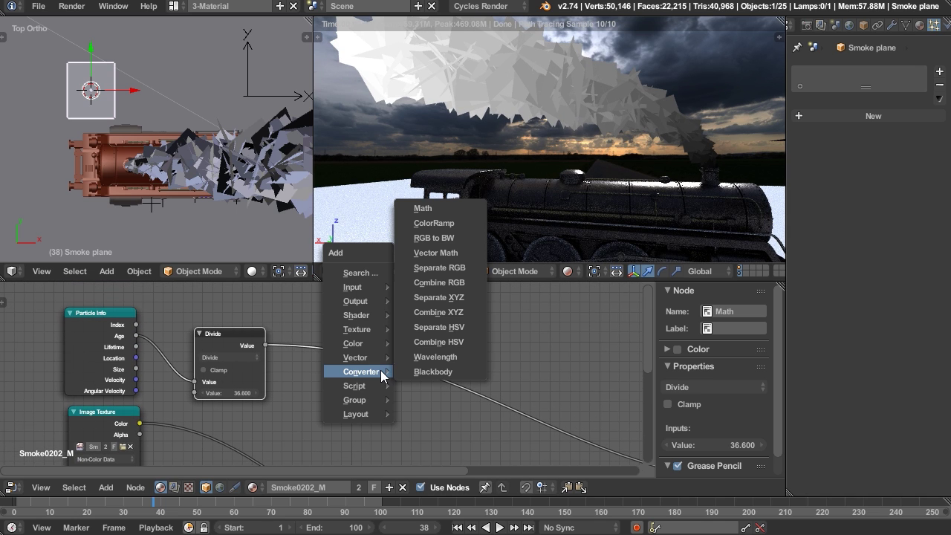
left_click(450, 222)
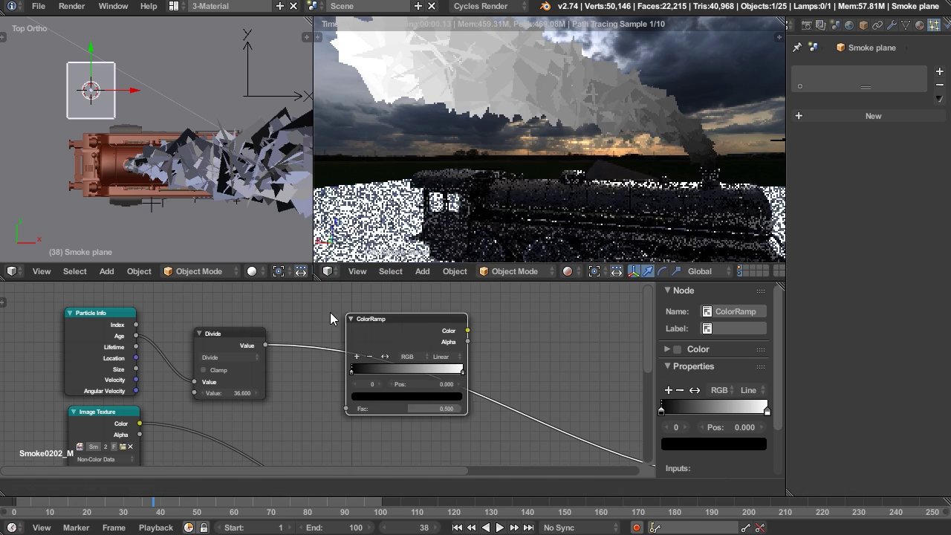
left_click(438, 395)
Move the ColorRamp's black stop to position 0.386.
left_click_drag(321, 374, 367, 380)
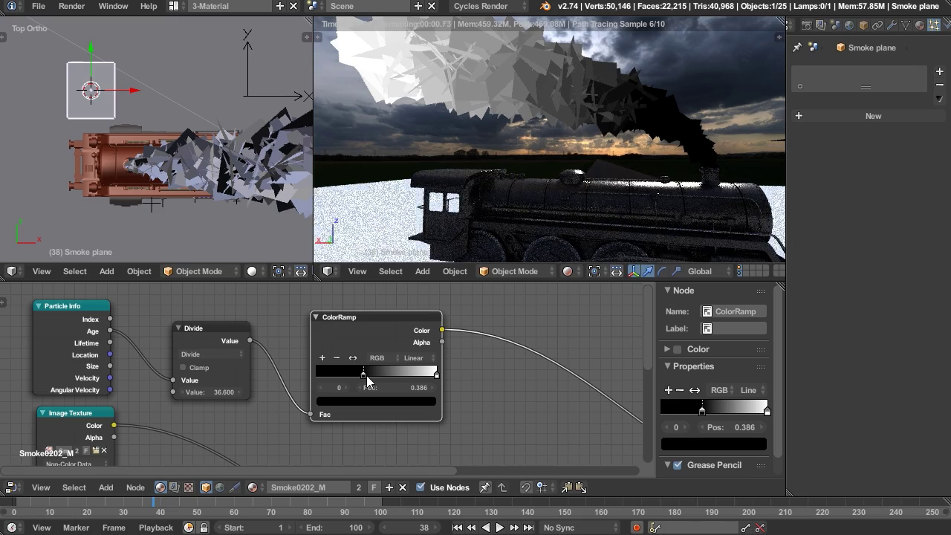
scroll(527, 384, "down", 2)
scroll(604, 99, "down", 3)
middle_click_drag(603, 178, 557, 236)
scroll(497, 384, "down", 3)
Move the Mix Shader aside and insert a MixRGB node on the link between the Image Texture and the shader's Fac.
middle_click_drag(496, 384, 372, 351)
left_click_drag(344, 441, 414, 410)
scroll(387, 377, "up", 3)
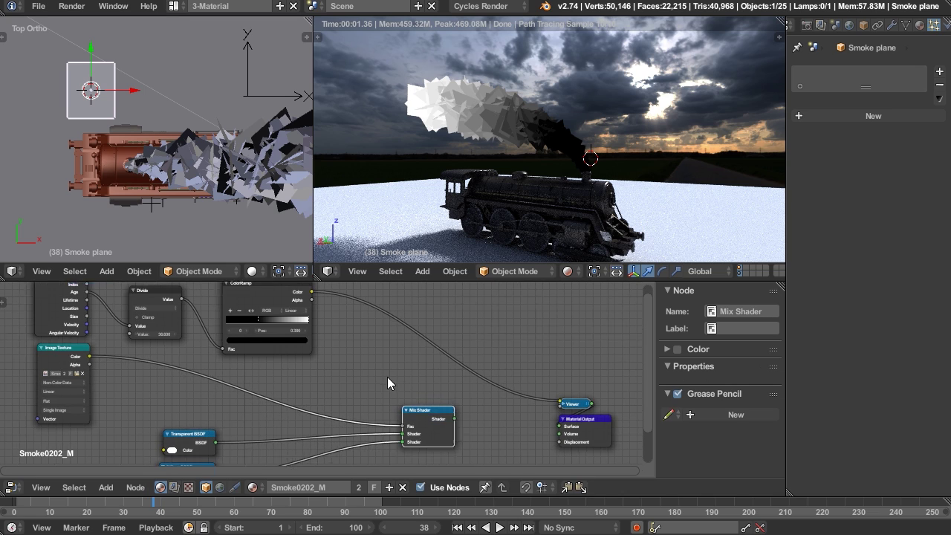
key("shift+a")
mouse_move(410, 344)
mouse_move(401, 312)
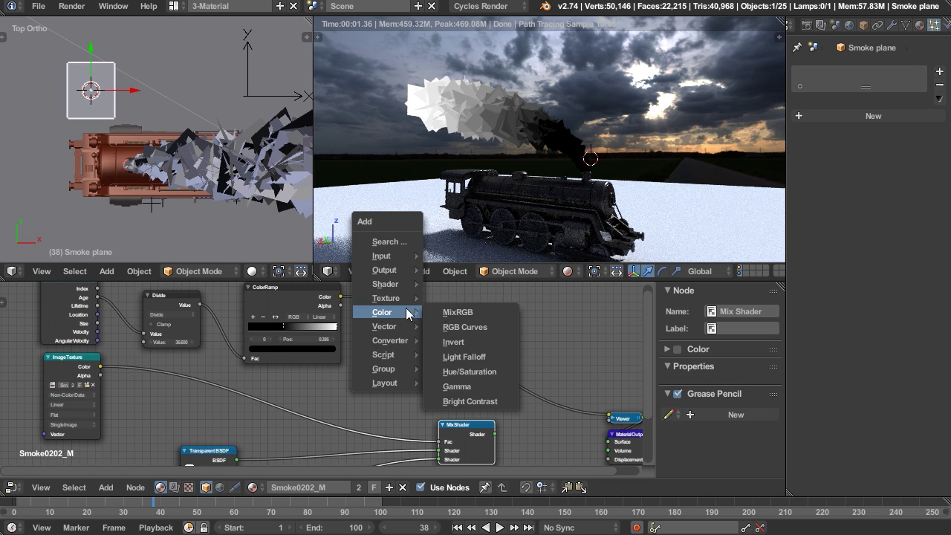
left_click(453, 312)
left_click(335, 365)
middle_click_drag(335, 325, 426, 355)
Reposition the ColorRamp node and disconnect the Image Texture from the MixRGB node.
left_click_drag(394, 331, 371, 316)
left_click_drag(428, 444, 397, 462)
middle_click_drag(394, 437, 386, 439)
middle_click_drag(492, 180, 615, 199)
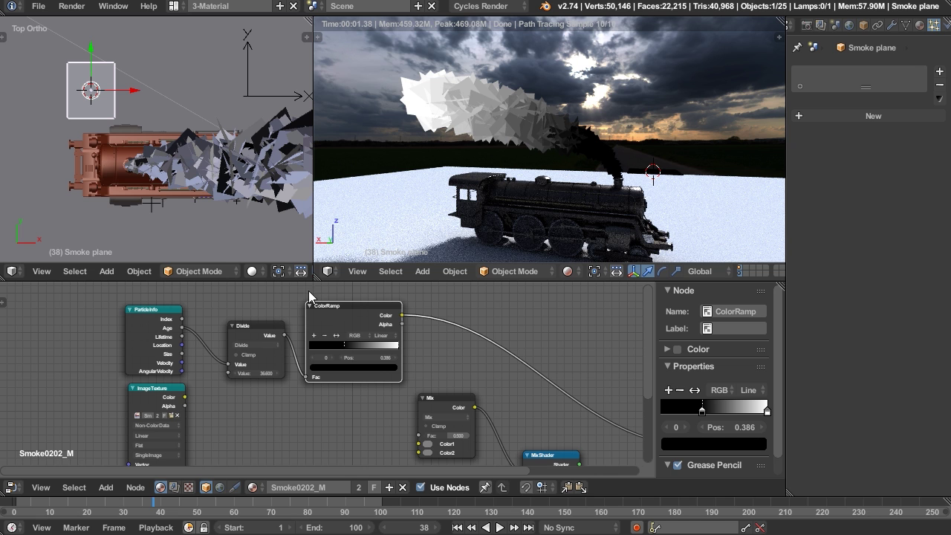
middle_click_drag(309, 296, 328, 255)
Set the MixRGB node's Color1 to white and Color2 to black, previewing the MixRGB and Mix Shader nodes on the smoke.
left_click(461, 372)
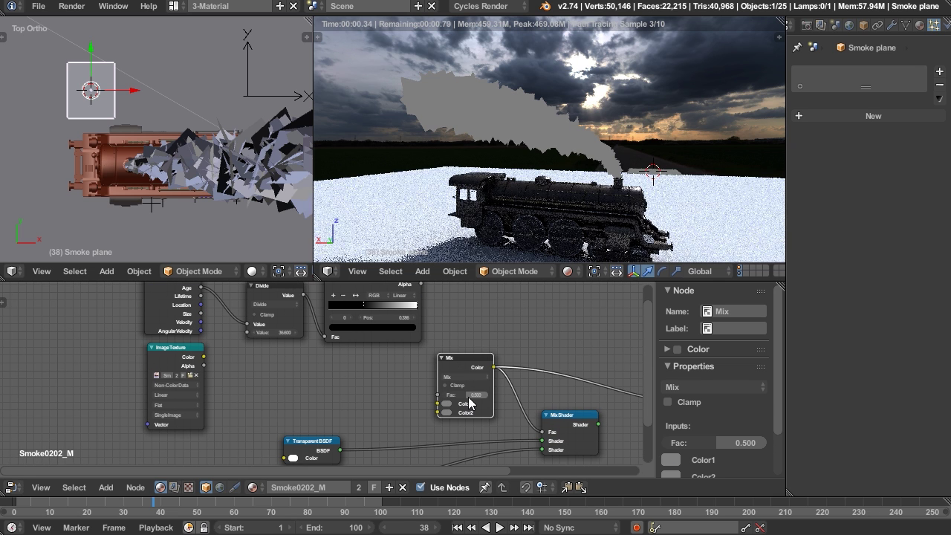
scroll(450, 409, "up", 2)
left_click(448, 407)
left_click_drag(510, 312, 514, 274)
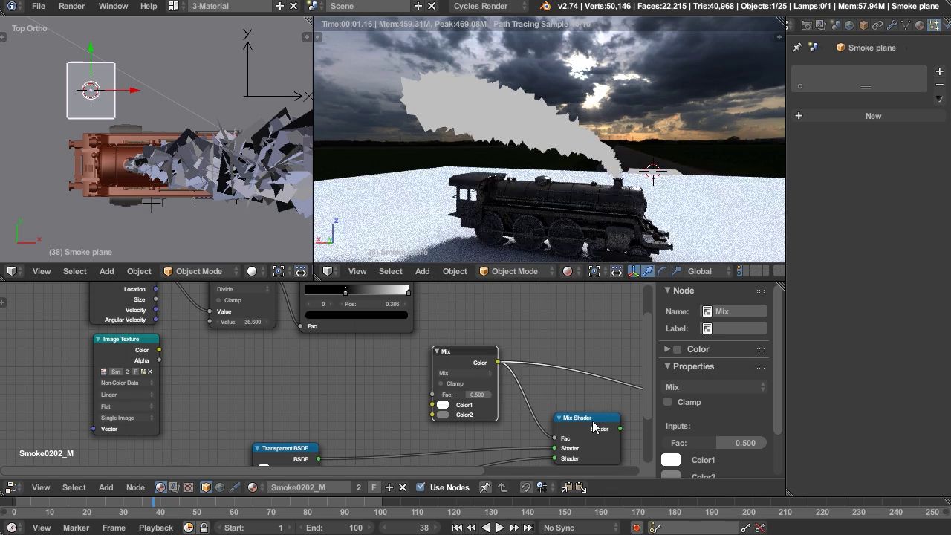
left_click(592, 423, "ctrl+shift")
left_click(443, 414)
left_click_drag(513, 319, 514, 350)
Test the MixRGB node's Fac at 0 and at 1 to compare the smoke's visibility.
scroll(471, 412, "up", 2)
left_click_drag(469, 392, 438, 392)
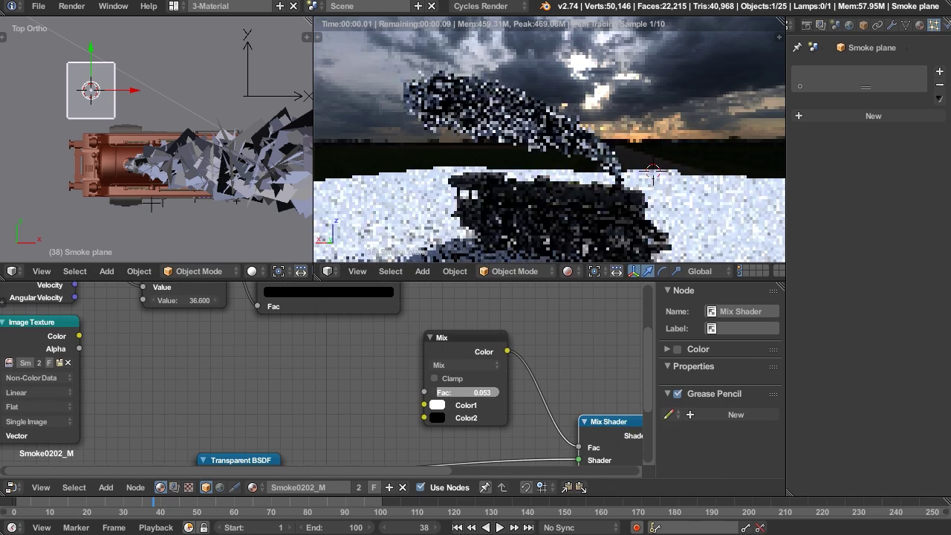
scroll(618, 152, "up", 4)
scroll(618, 151, "down", 2)
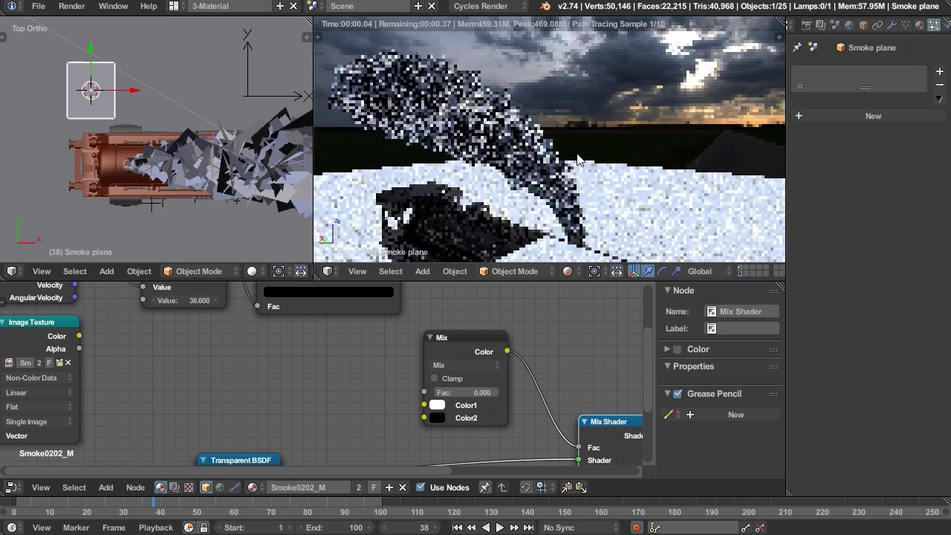
left_click_drag(456, 392, 505, 393)
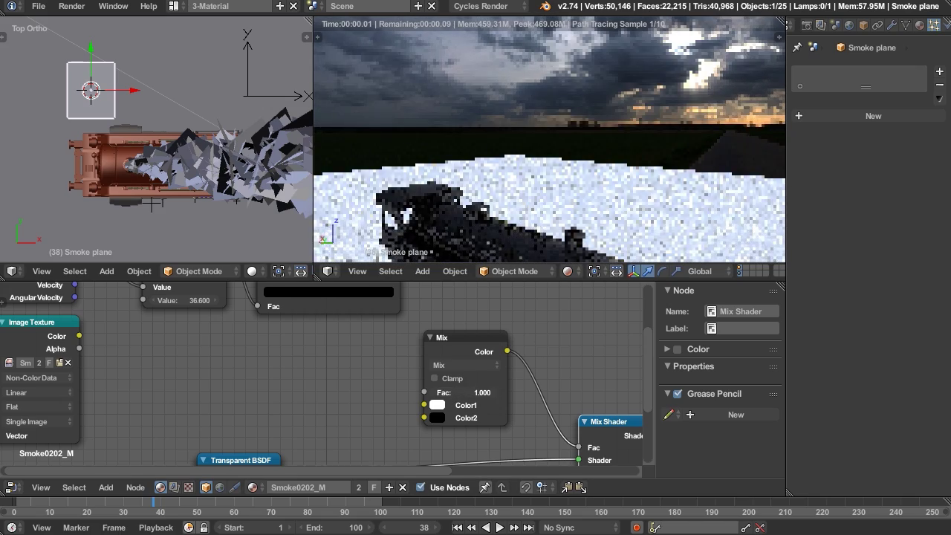
scroll(364, 393, "down", 2)
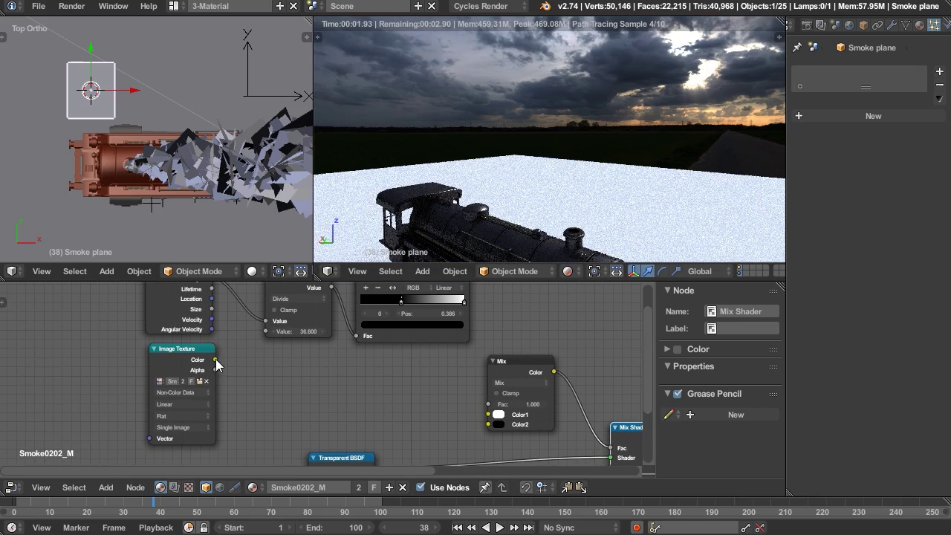
Connect the Image Texture's Color to the MixRGB node's Color1 and the ColorRamp's Color to its Fac.
left_click_drag(215, 359, 418, 364)
left_click_drag(488, 417, 505, 404)
scroll(530, 362, "down", 2)
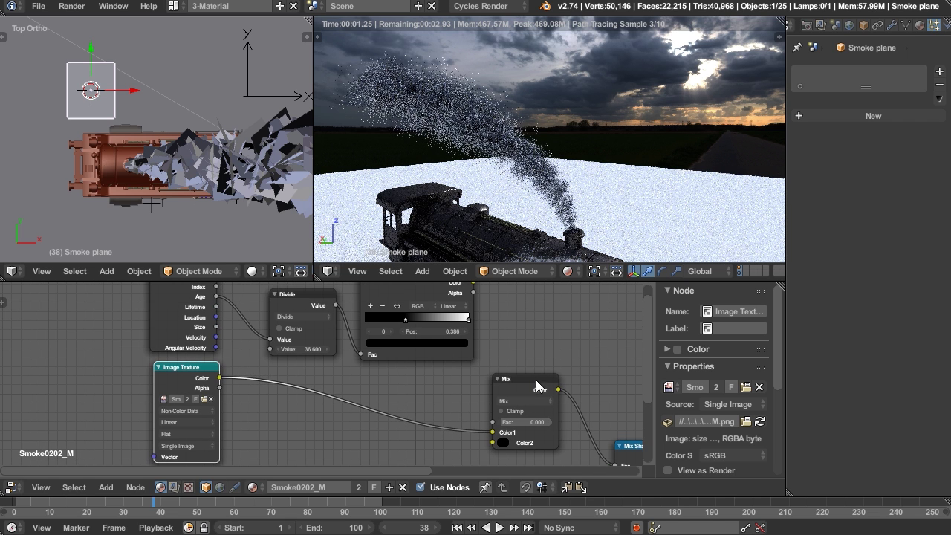
left_click_drag(482, 294, 498, 413)
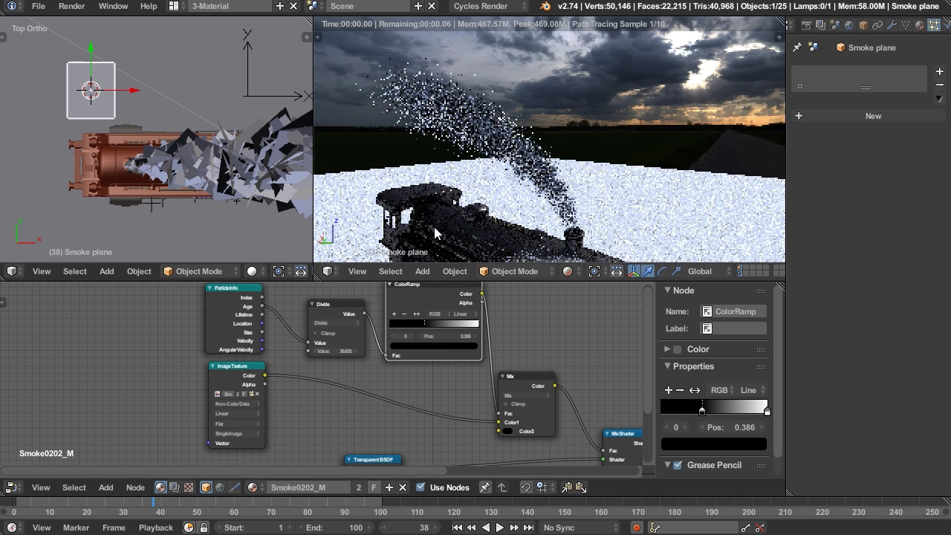